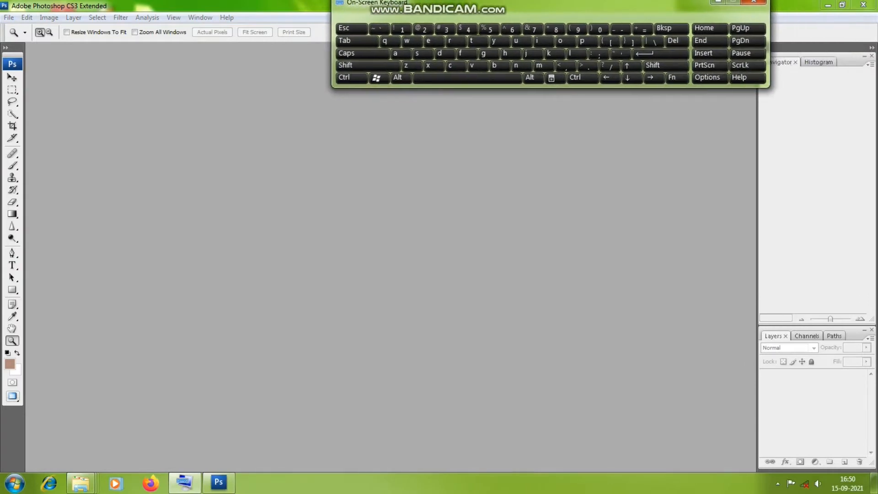
Step: Open the DSC_0182 JPG photo from the SD card of the connected OPPO A5s phone
key("ctrl+o")
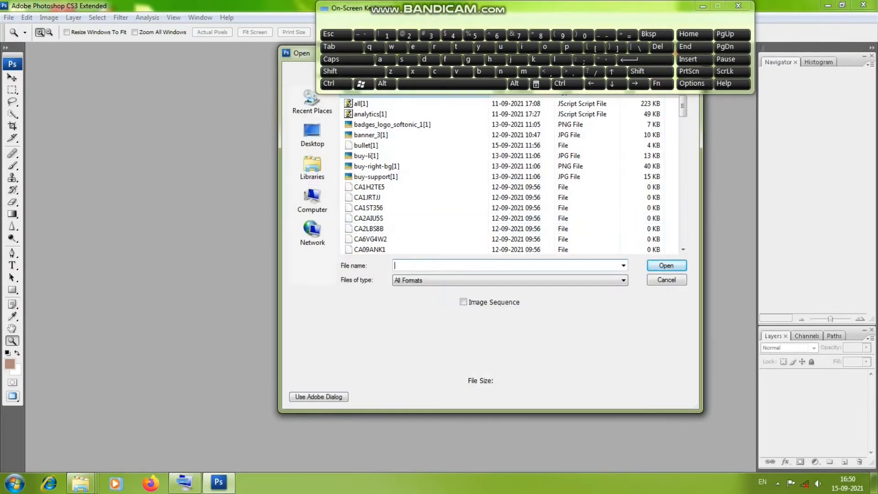
left_click(305, 250)
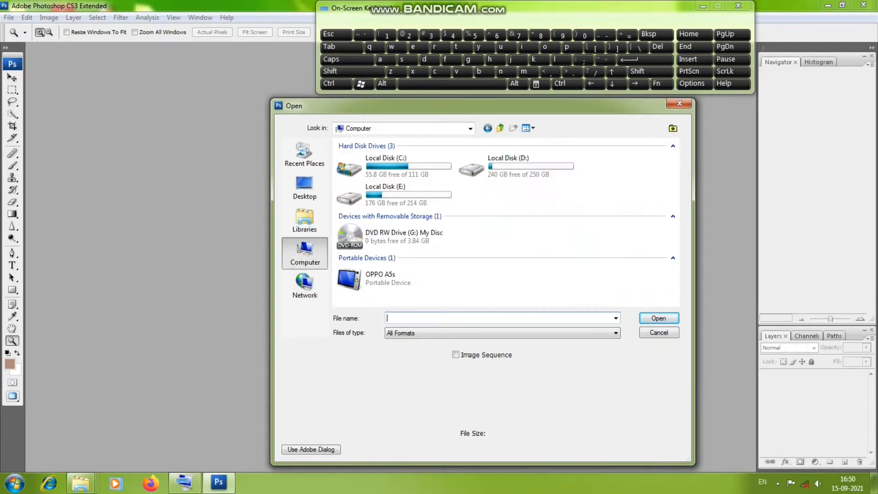
double_click(402, 278)
double_click(480, 154)
scroll(517, 268, "down", 10)
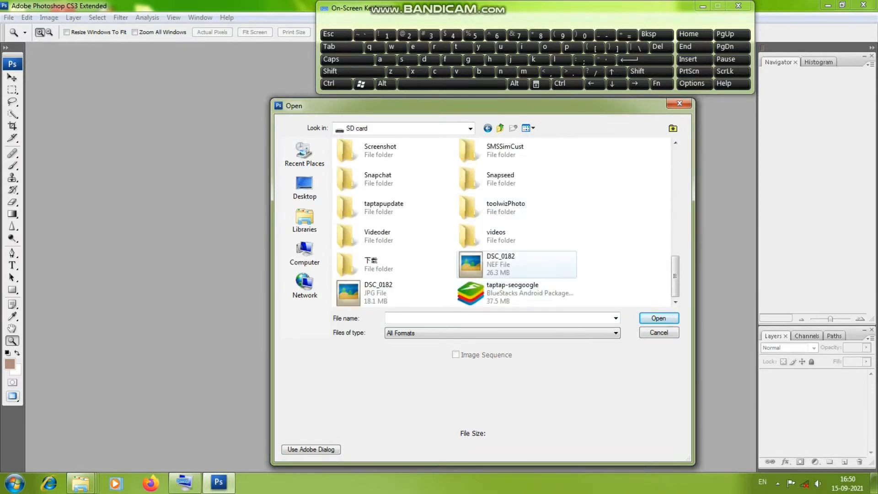
double_click(379, 293)
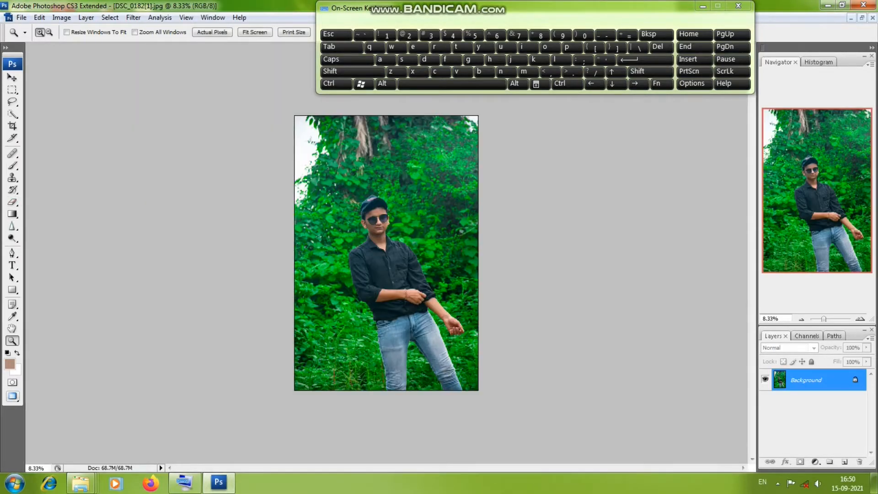
Step: Duplicate the Background layer of the photo
key("ctrl+plus")
key("o")
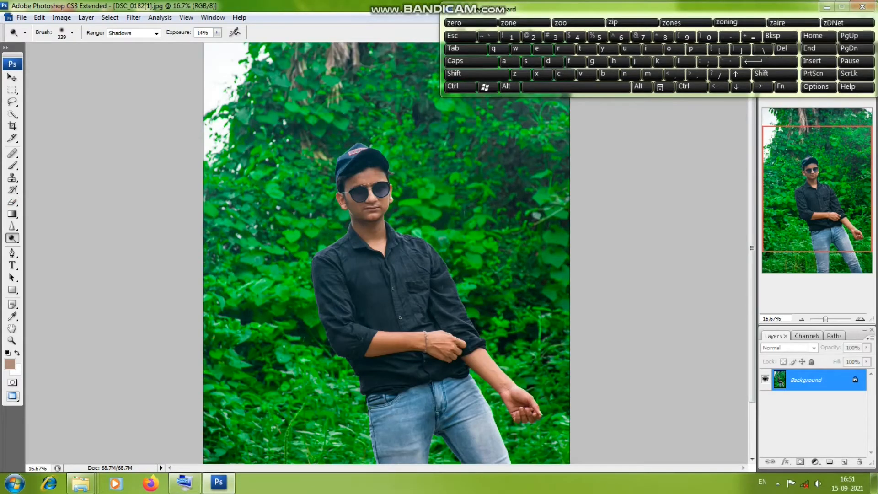
key("ctrl+j")
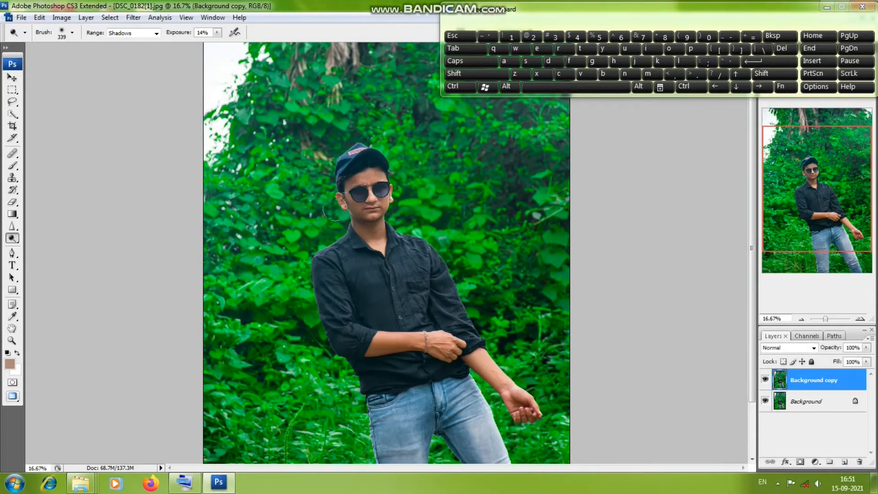
Step: Apply a Levels adjustment to the copied layer with RGB input levels 6, 1.17 and 244
key("z")
key("ctrl+plus")
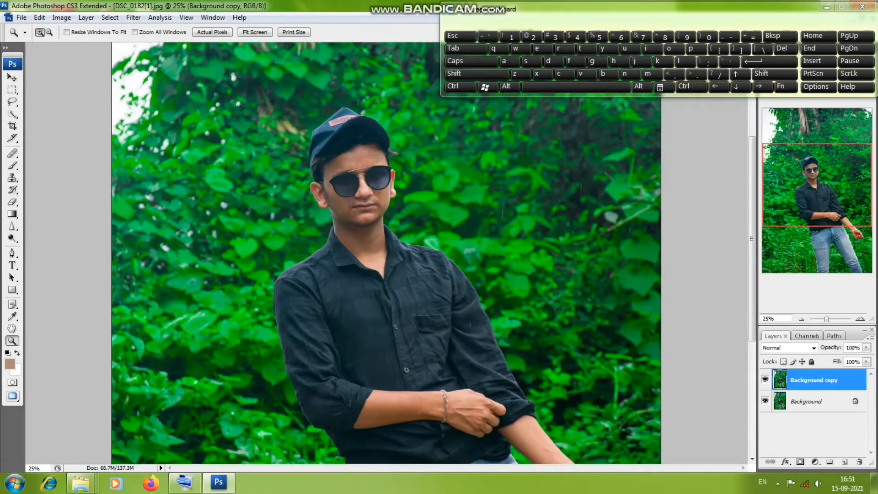
key("ctrl+plus")
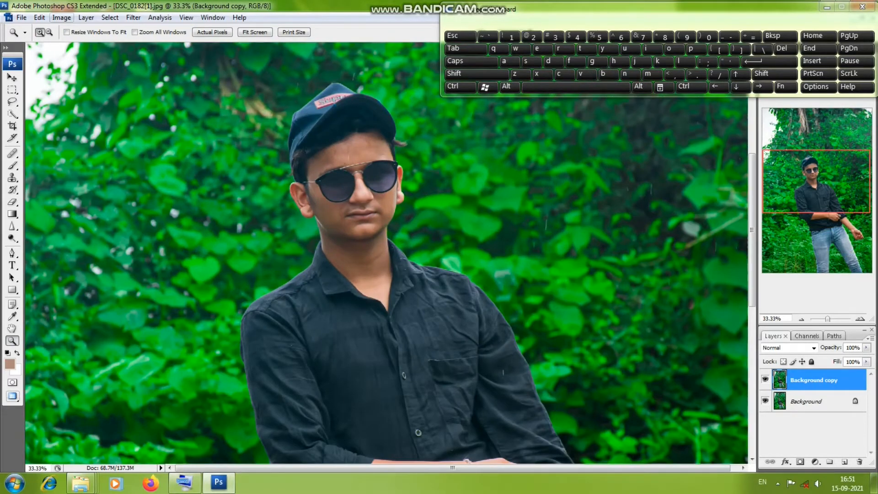
key("Down")
key("a")
key("Return")
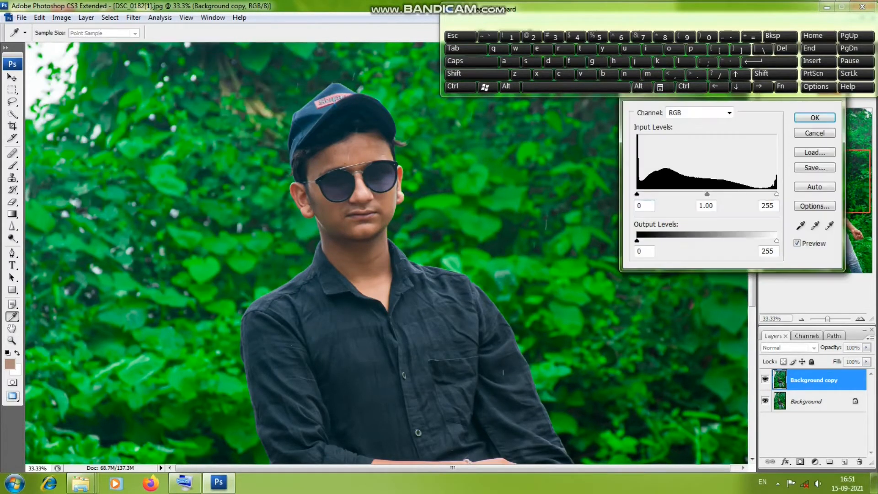
type("12")
left_click_drag(709, 194, 701, 194)
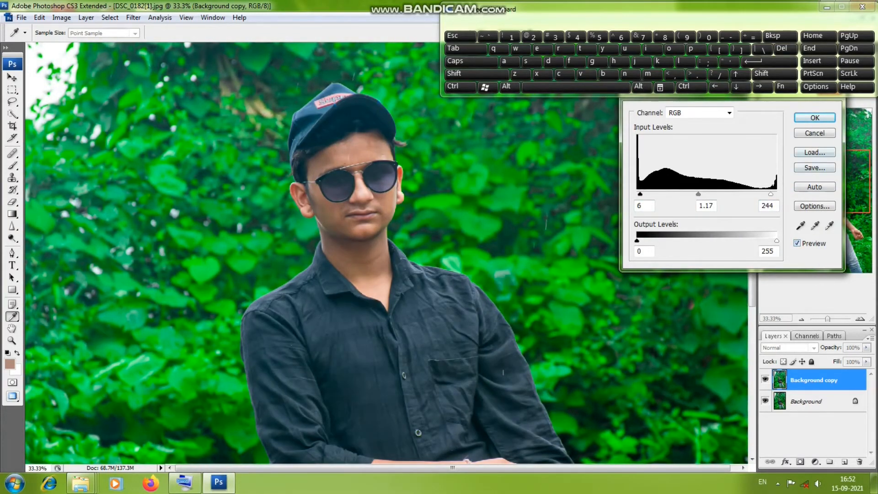
key("Return")
Step: Apply a Brightness/Contrast adjustment to the copied layer with brightness +11 and contrast +8
key("z")
key("ctrl+minus")
key("ctrl+minus")
key("ctrl+minus")
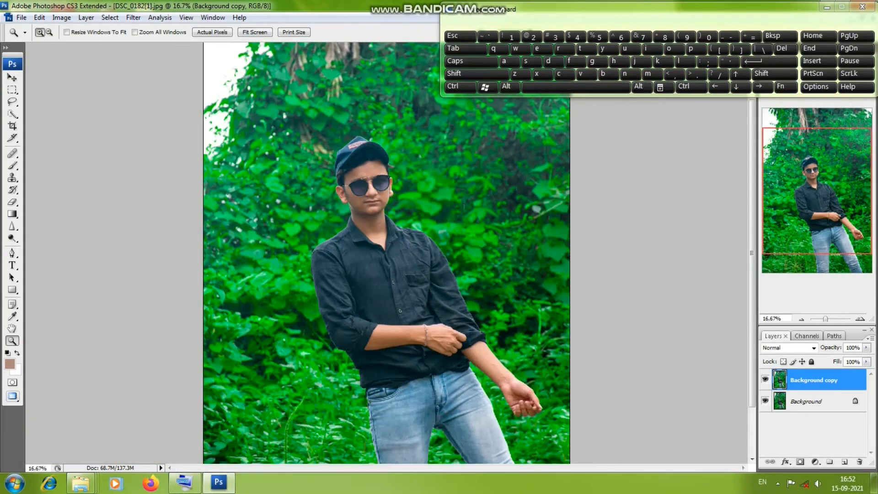
key("alt+i")
key("Down")
key("Right")
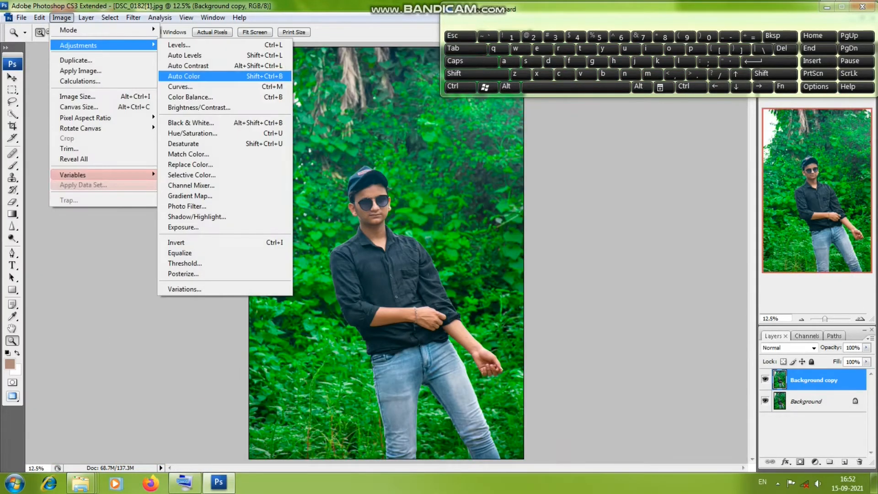
key("Down")
key("Down")
key("Down")
key("Down")
key("Down")
key("Return")
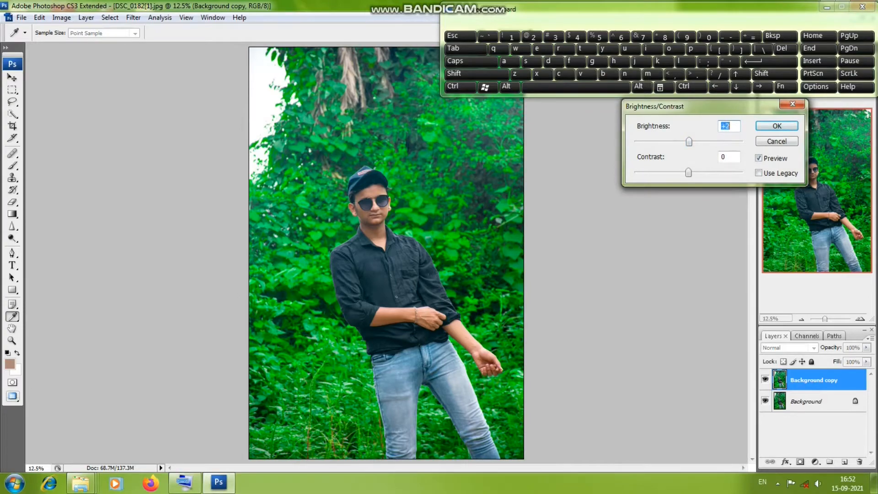
key("Up")
key("Up")
key("Up")
key("Up")
key("Up")
key("Up")
key("Up")
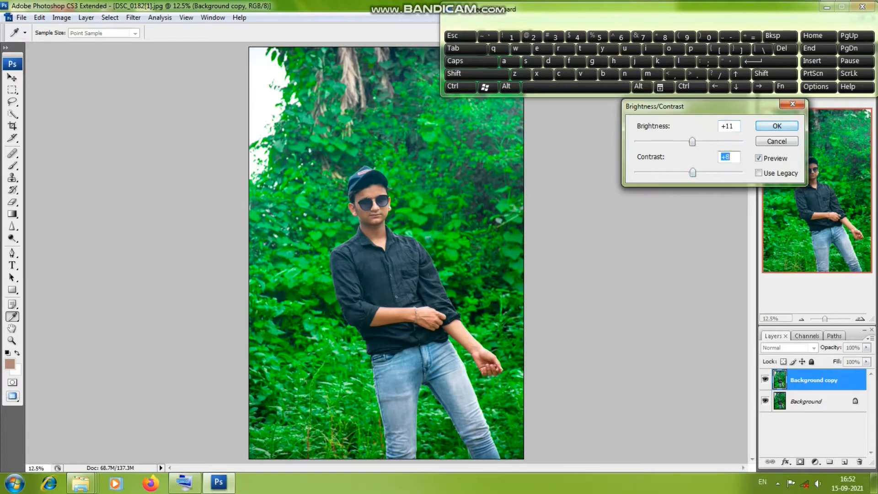
key("Return")
Step: Retouch the dark spots and the light scratch on the forehead using the Healing Brush at a 55 px diameter
left_click(351, 233)
left_click(351, 233)
left_click(350, 233)
left_click(350, 233)
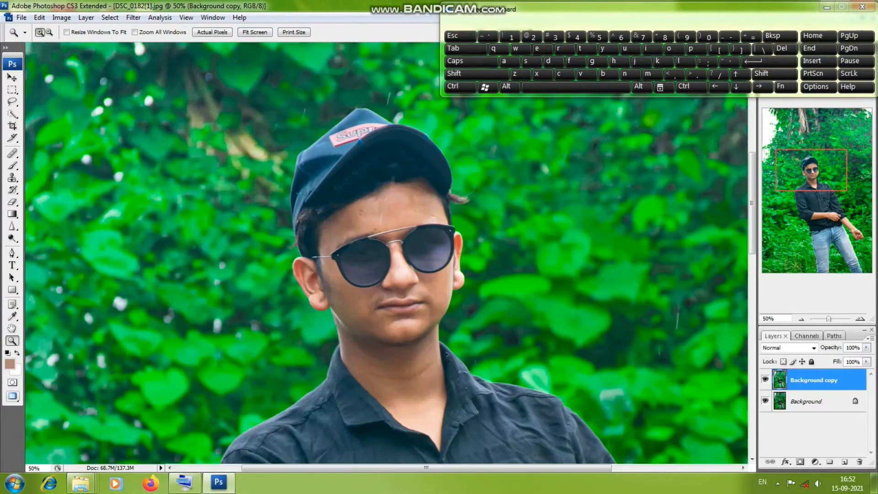
left_click(398, 215)
left_click(385, 249)
left_click(377, 248)
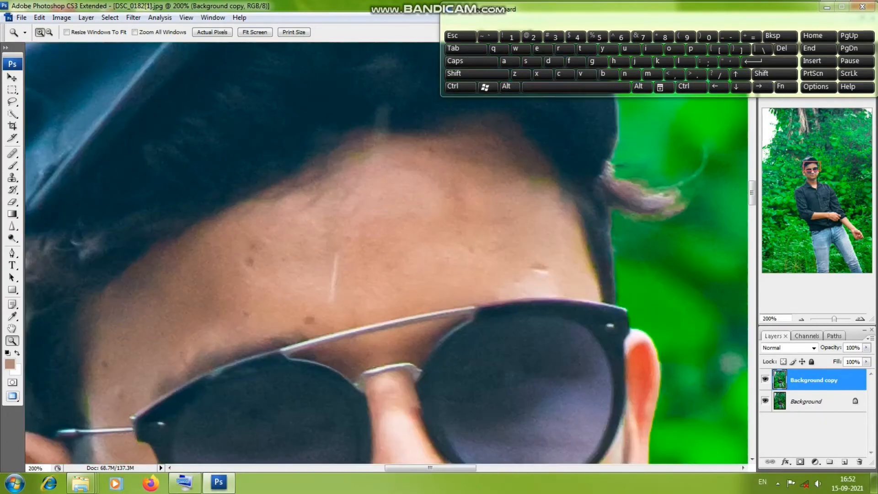
left_click(12, 153)
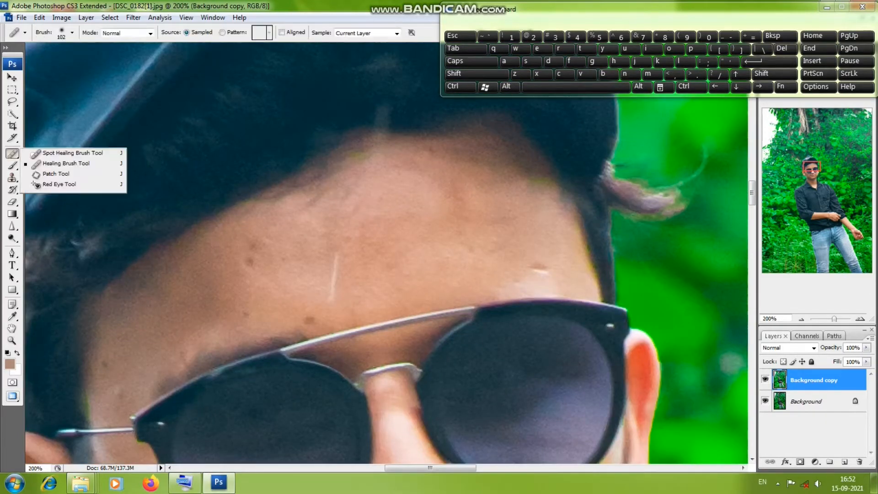
left_click(64, 164)
right_click(259, 251)
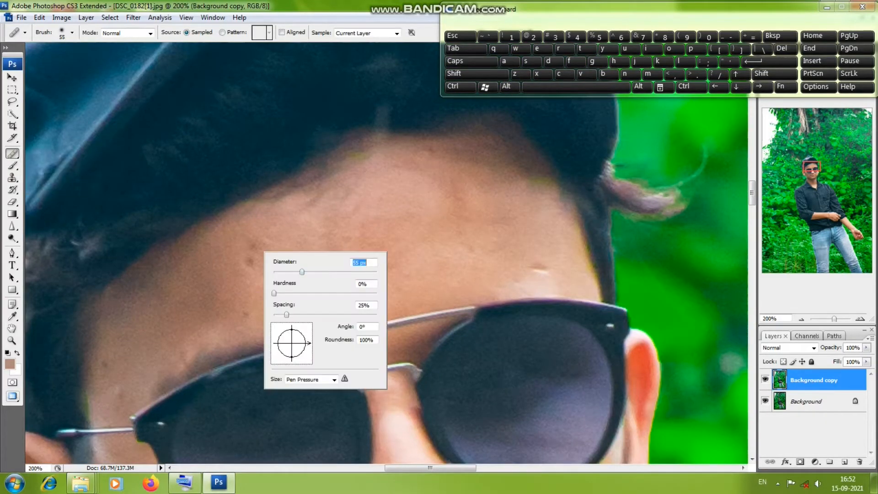
left_click(311, 239)
key("Return")
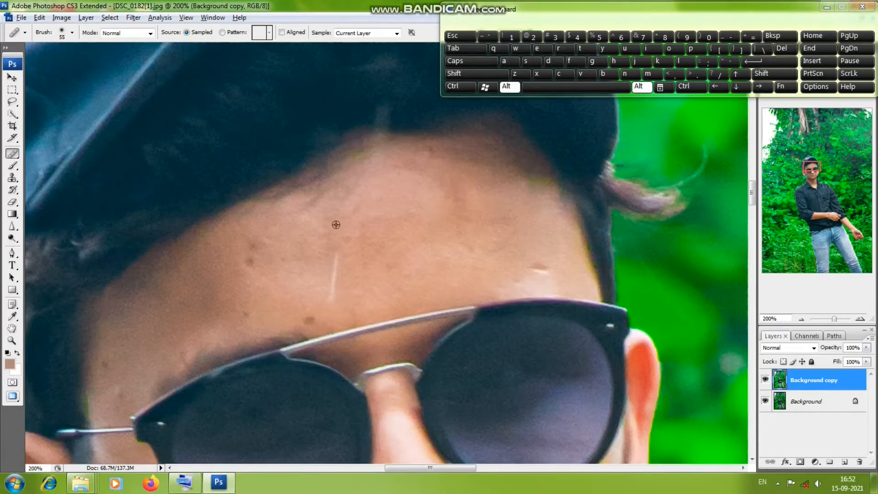
left_click(257, 252)
left_click(366, 254, "alt")
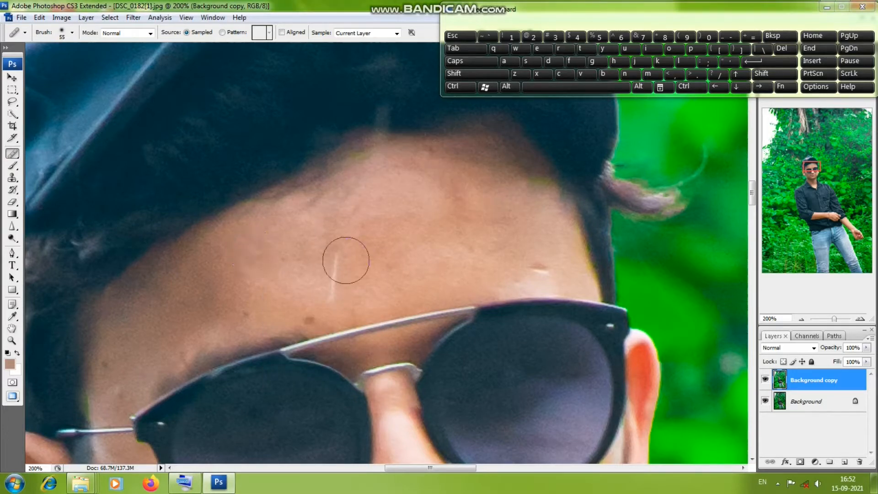
Step: Try to heal the mark on the forehead above the right sunglasses lens, and undo the strokes
left_click(508, 252, "alt")
left_click(541, 262)
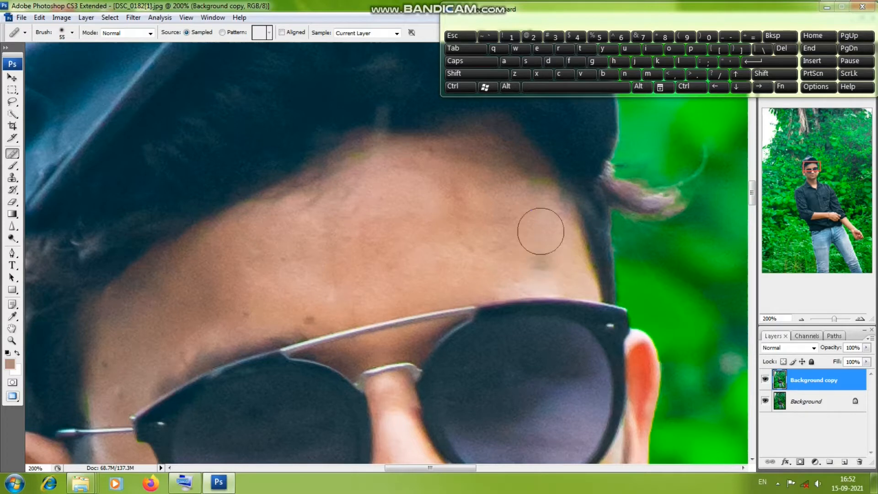
left_click(557, 256)
key("ctrl+alt+z")
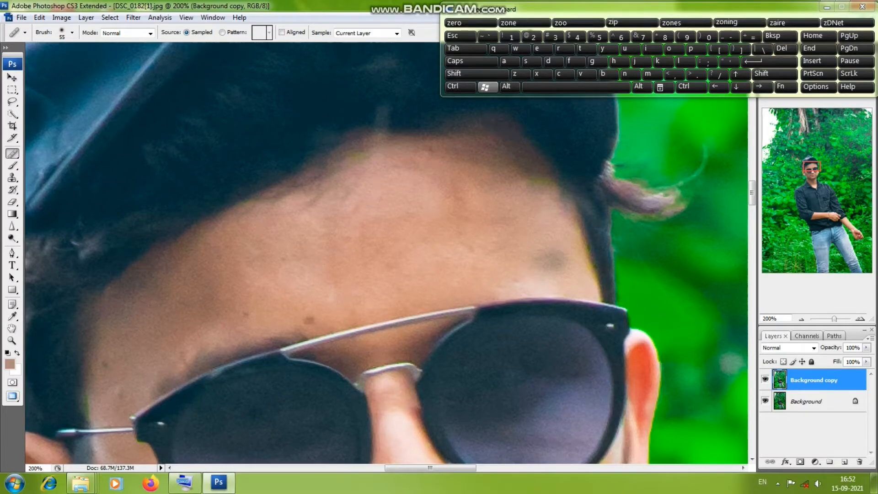
key("ctrl+alt+z")
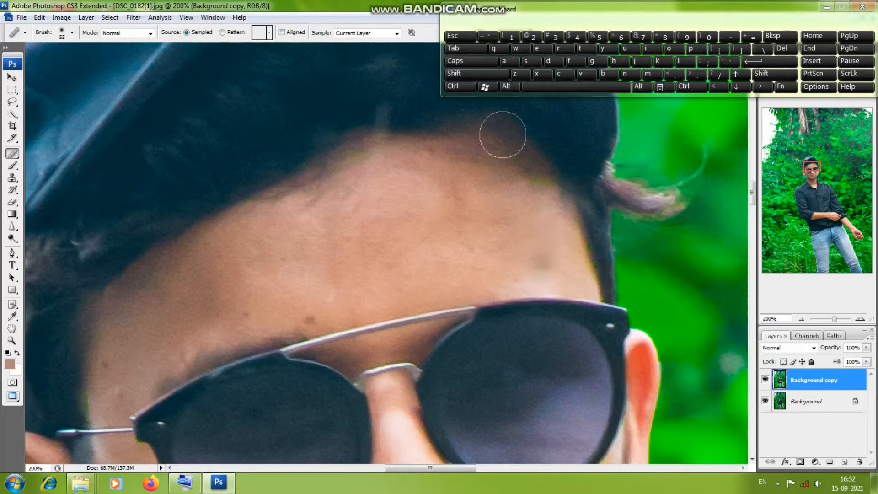
key("ctrl+alt+z")
Step: Reduce the Healing Brush diameter to 41 px and heal the remaining forehead marks just above the sunglasses
right_click(507, 208)
left_click_drag(544, 226, 537, 226)
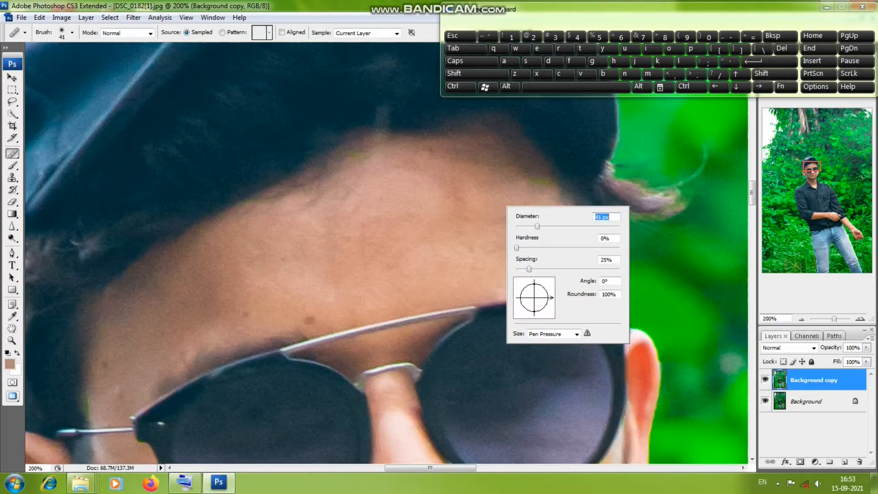
left_click(494, 222)
left_click(538, 263, "alt")
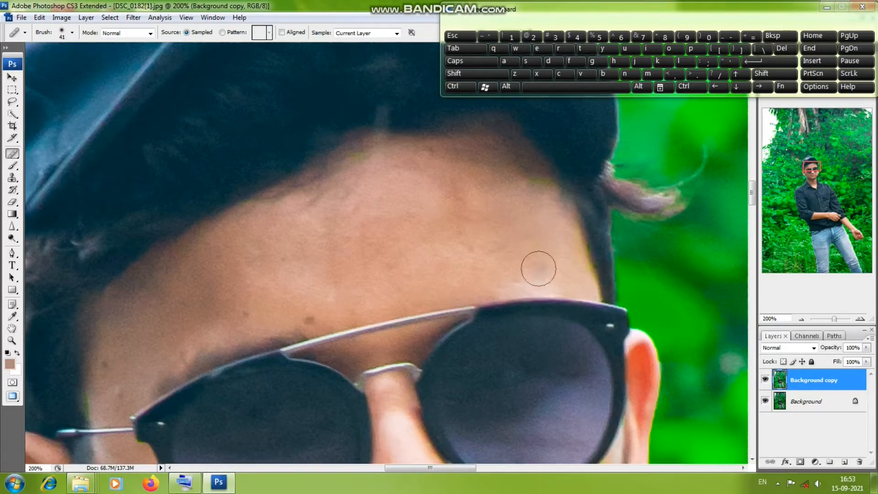
left_click_drag(328, 288, 328, 296)
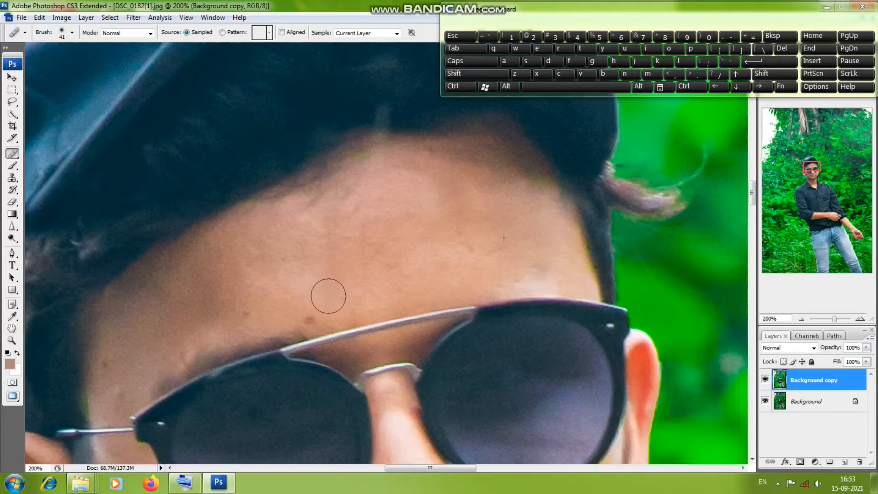
left_click(244, 313, "alt")
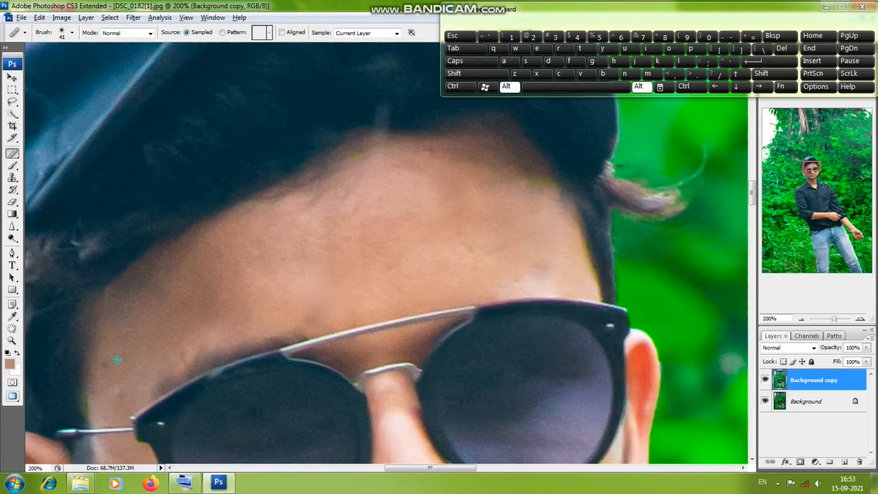
Step: Examine the chin, neck and face at different magnifications for remaining blemishes
scroll(188, 292, "down", 8)
scroll(187, 292, "down", 9)
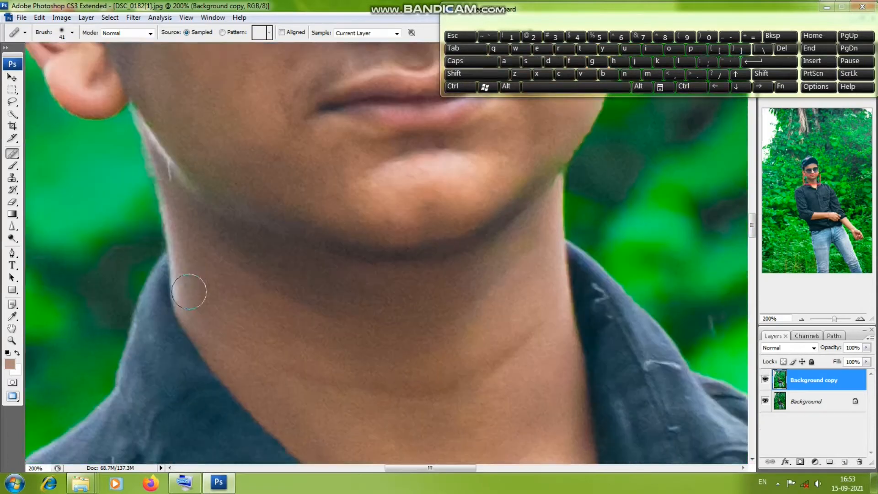
scroll(187, 291, "up", 7)
key("z")
left_click(405, 254, "alt")
left_click(419, 234, "alt")
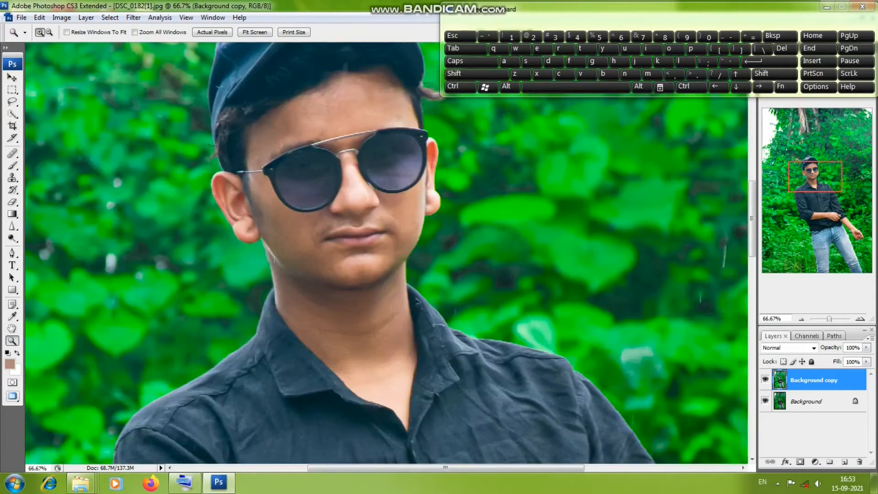
left_click(364, 189)
left_click(354, 176)
left_click(353, 176, "alt")
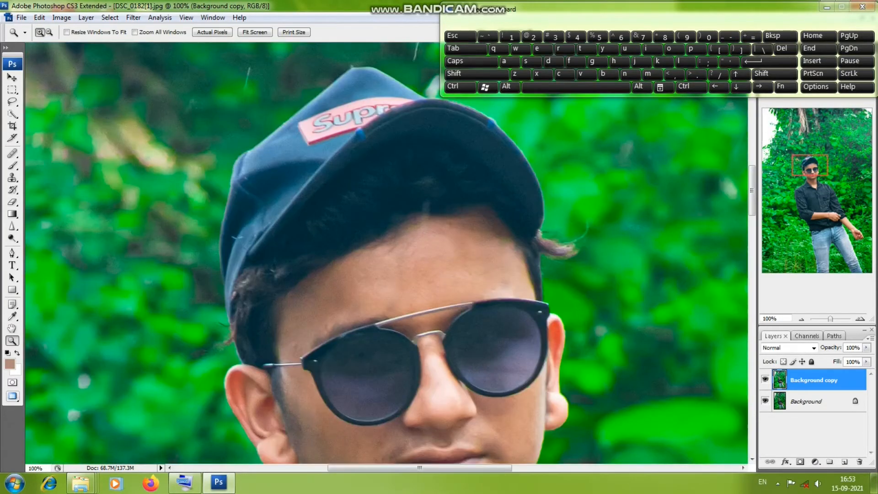
Step: Lighten the shadows on the forehead, cheeks, chin and neck using the Dodge tool with a 125 px brush
key("o")
right_click(458, 292)
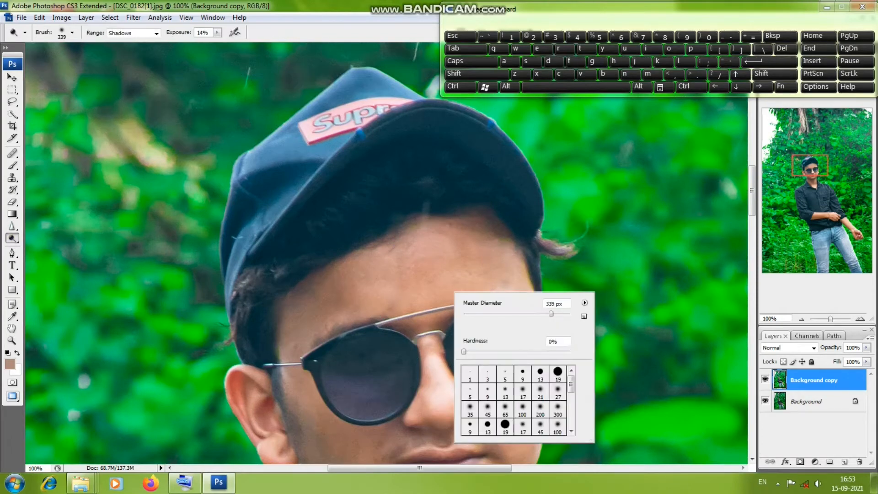
left_click(499, 269)
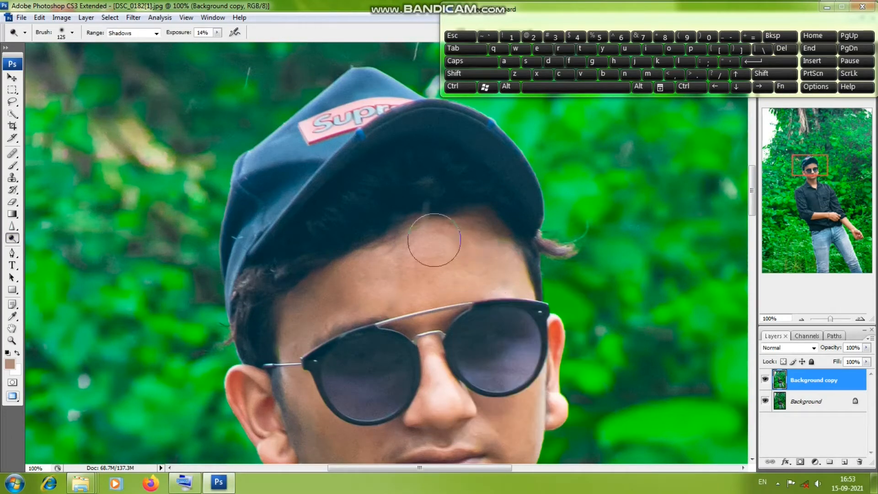
scroll(526, 262, "down", 5)
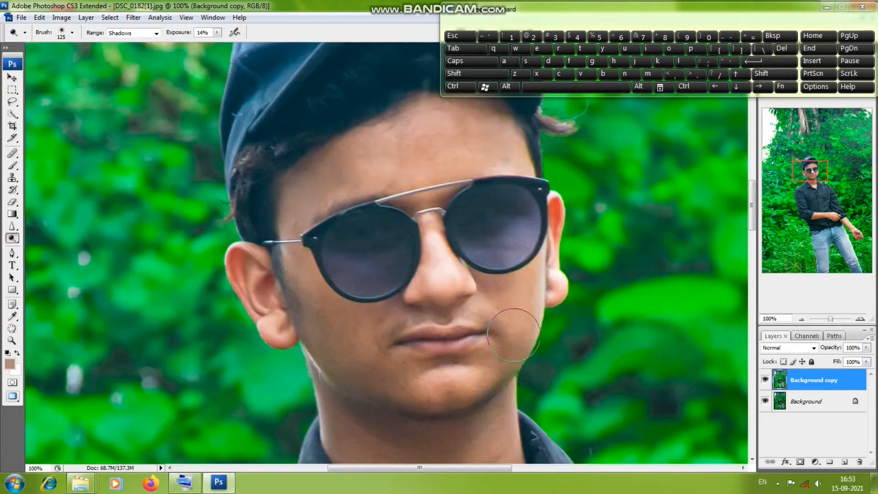
scroll(513, 334, "down", 2)
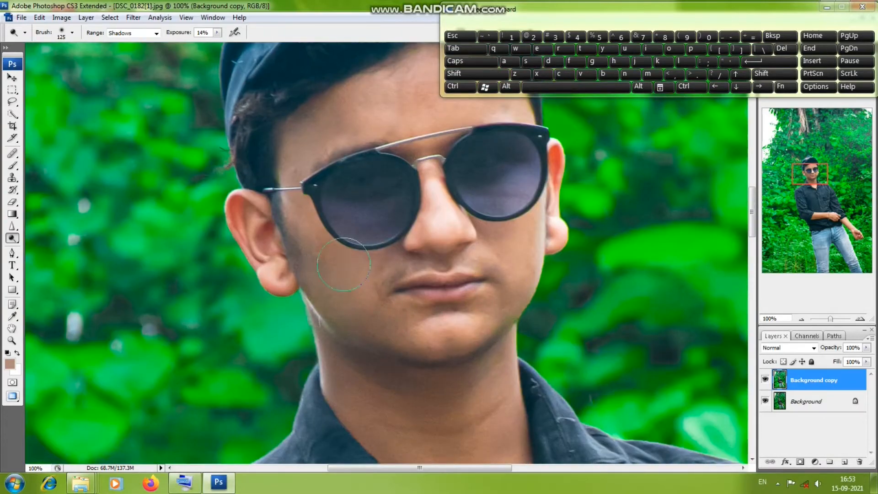
scroll(357, 275, "down", 4)
mouse_move(358, 296)
left_mouse_down()
mouse_move(386, 274)
mouse_move(399, 330)
mouse_move(495, 405)
mouse_move(513, 343)
mouse_move(459, 341)
mouse_move(422, 289)
mouse_move(452, 274)
left_mouse_up()
scroll(503, 243, "up", 4)
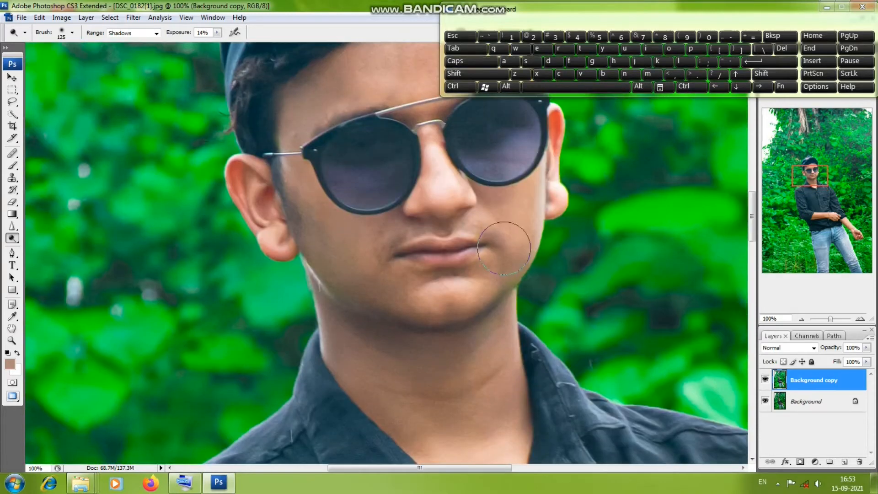
scroll(486, 247, "down", 1)
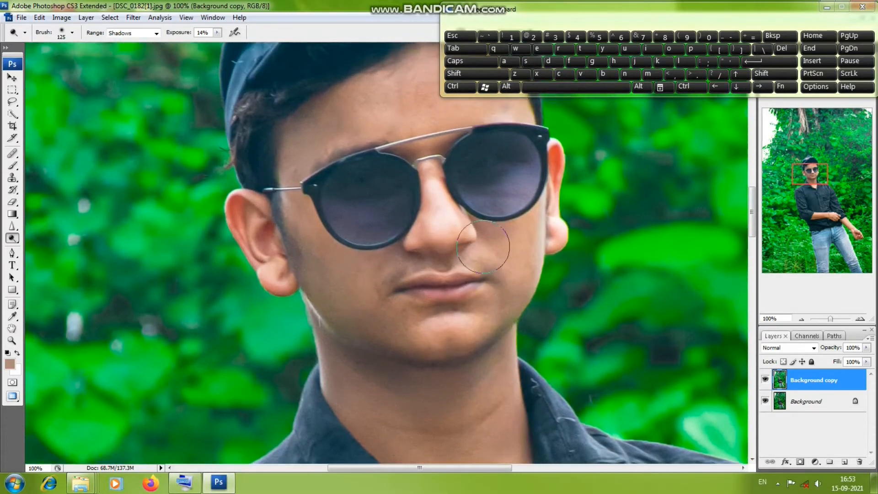
scroll(553, 233, "down", 6)
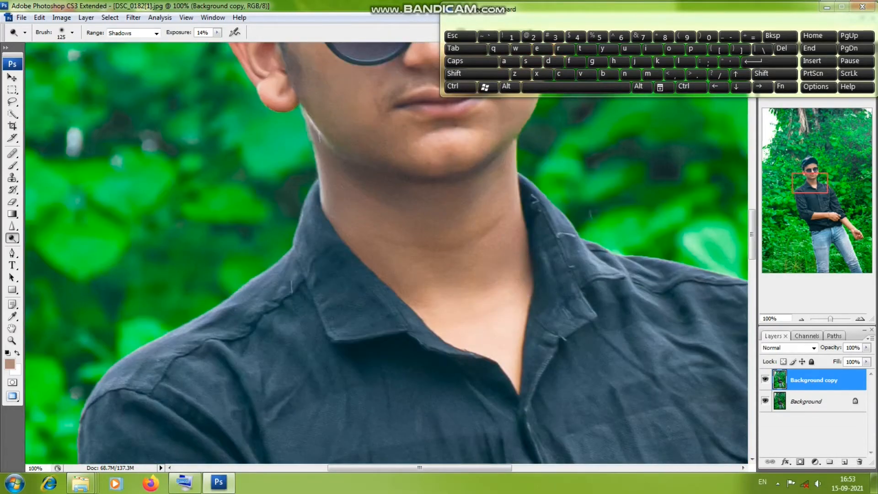
Step: Set the Dodge brush diameter to 156 px and lighten the shadows on both forearms and hands
key("z")
left_click(297, 326, "alt")
left_click(298, 326, "alt")
left_click(297, 326, "alt")
scroll(386, 253, "down", 4)
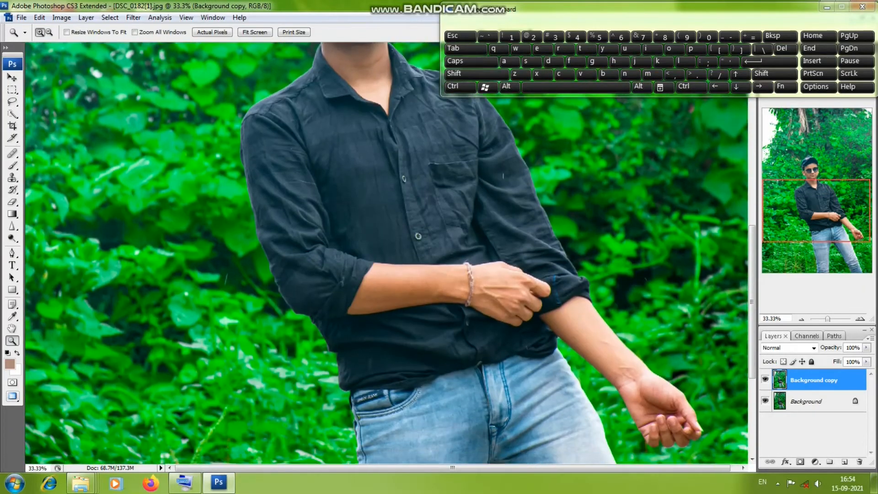
key("o")
right_click(420, 311)
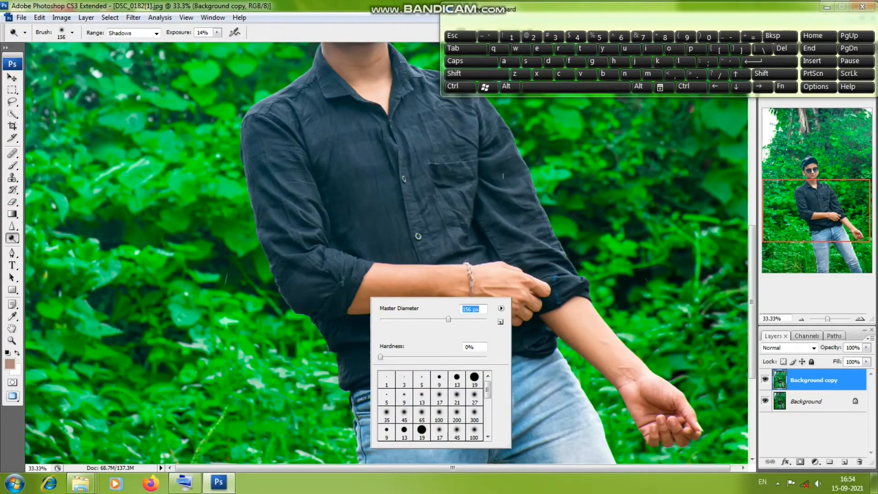
left_click(355, 298)
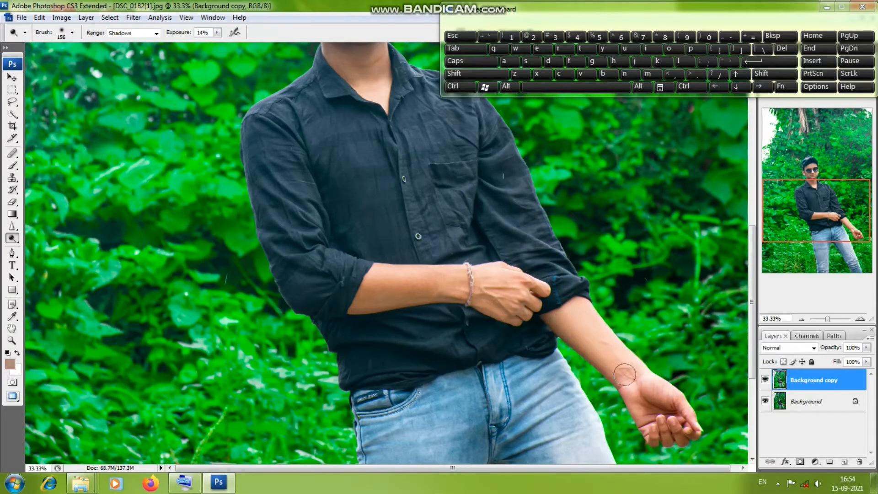
Step: Set the Dodge range to Midtones and brighten the face and neck with the 156 px brush
scroll(585, 308, "up", 5)
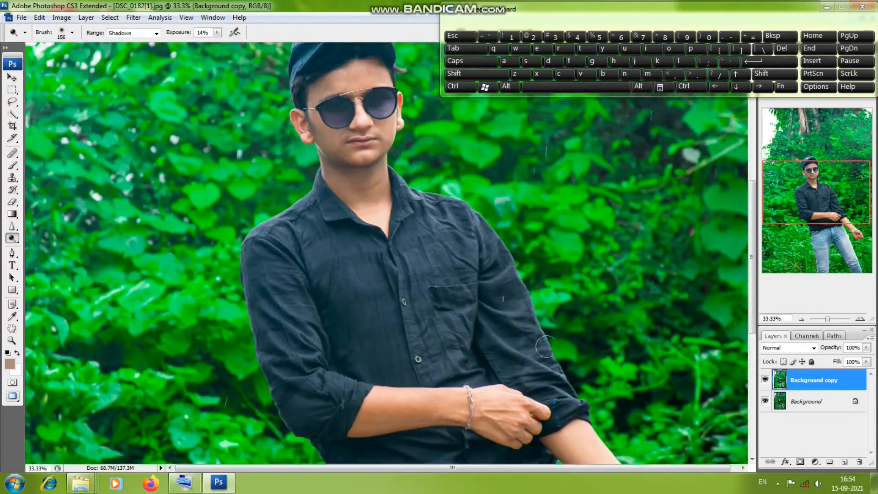
left_click(12, 340)
left_click(341, 270)
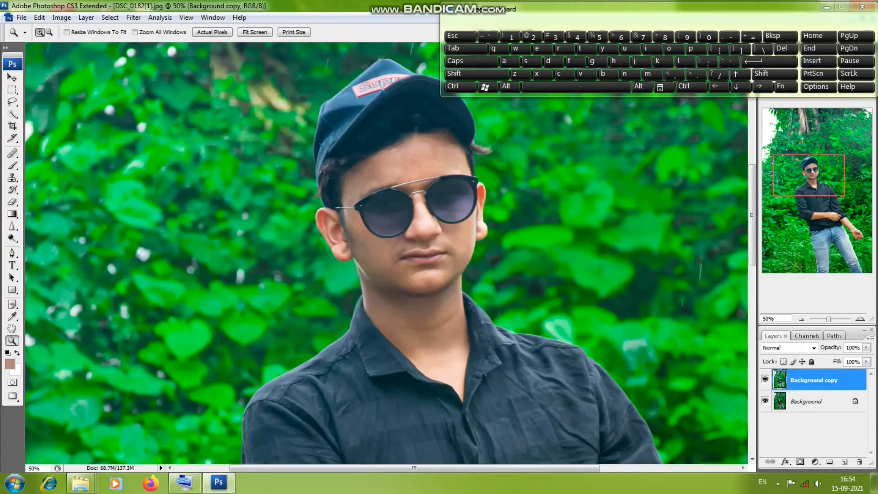
left_click(409, 275)
scroll(410, 276, "up", 3)
left_click(12, 238)
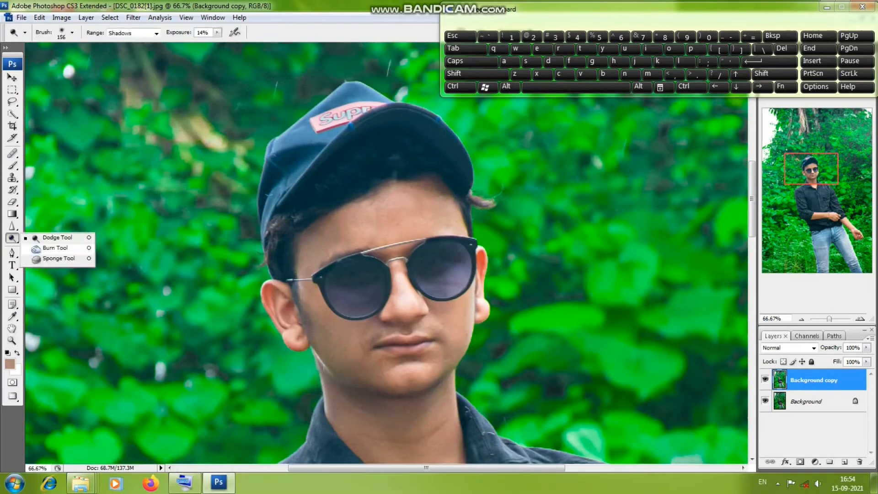
left_click(55, 237)
left_click(133, 33)
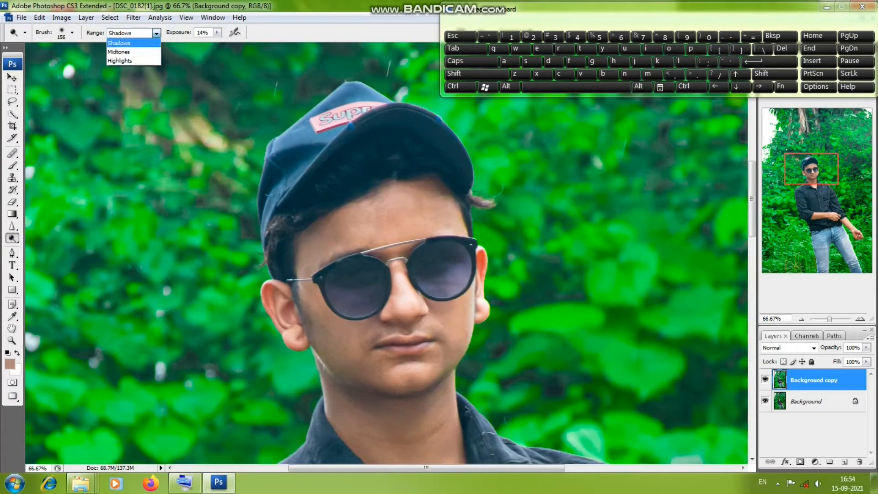
left_click(121, 52)
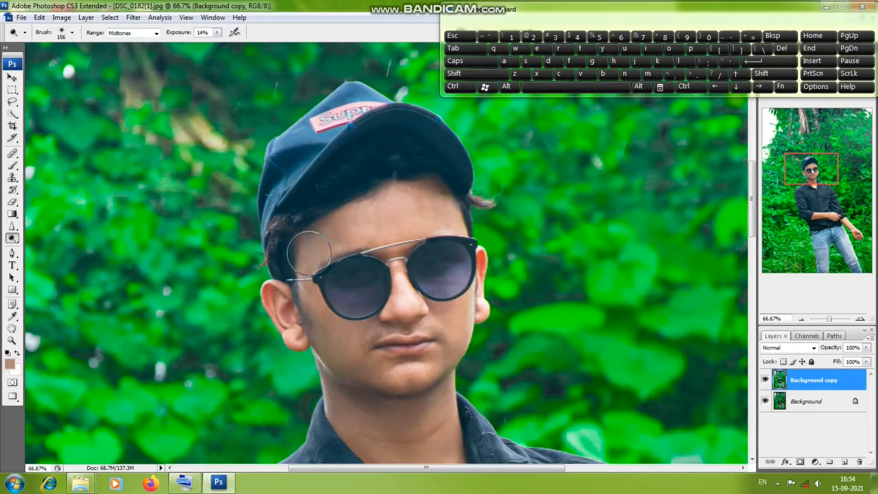
scroll(309, 253, "down", 1)
scroll(448, 310, "down", 2)
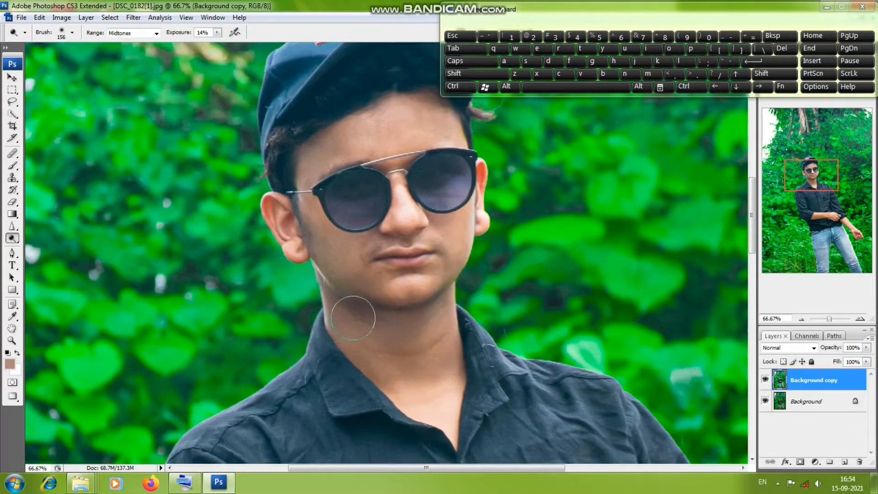
Step: Brighten the midtones of both forearms and hands with the Dodge tool at 14% exposure
scroll(339, 313, "down", 12)
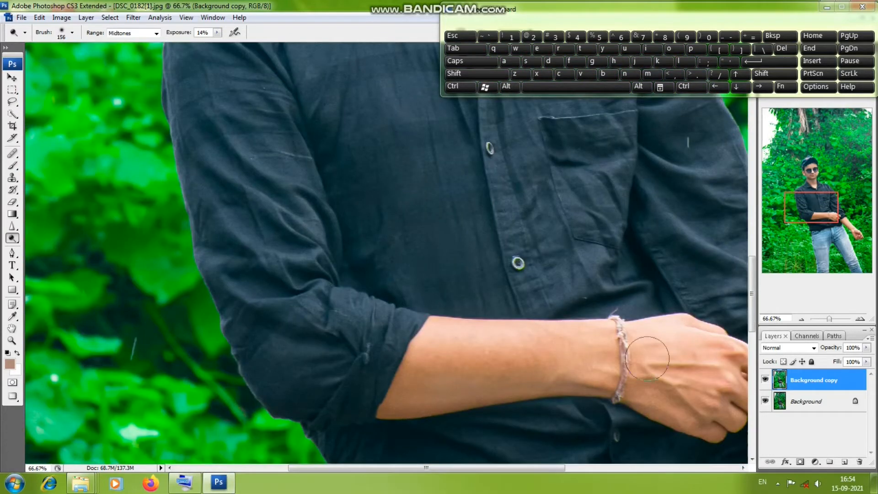
scroll(494, 431, "down", 1)
scroll(494, 431, "right", 6)
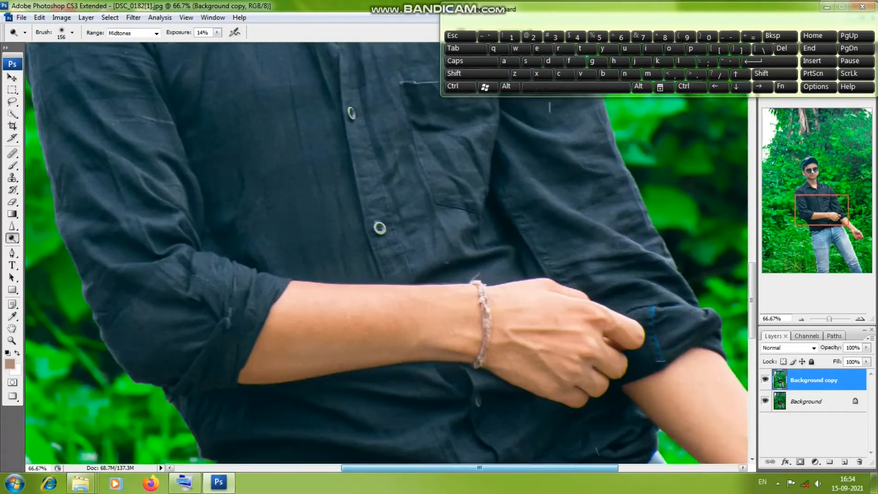
scroll(614, 350, "down", 3)
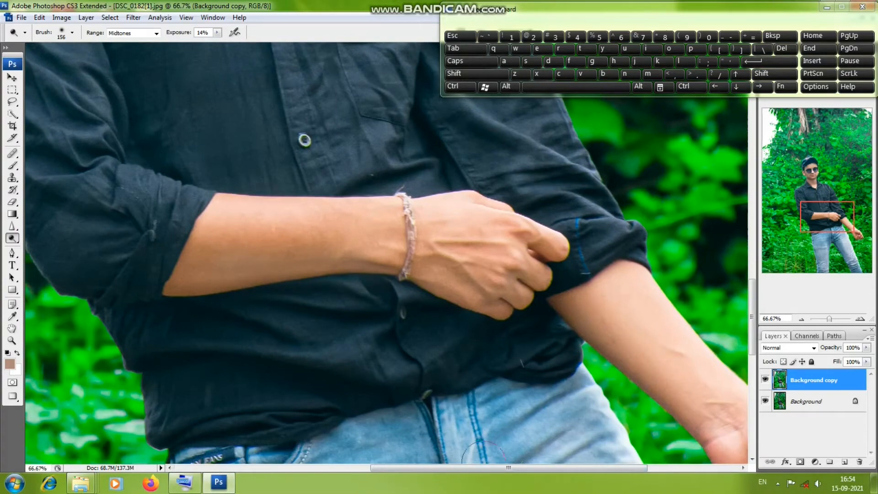
scroll(482, 455, "right", 5)
scroll(586, 391, "down", 3)
scroll(604, 448, "left", 2)
scroll(604, 448, "up", 3)
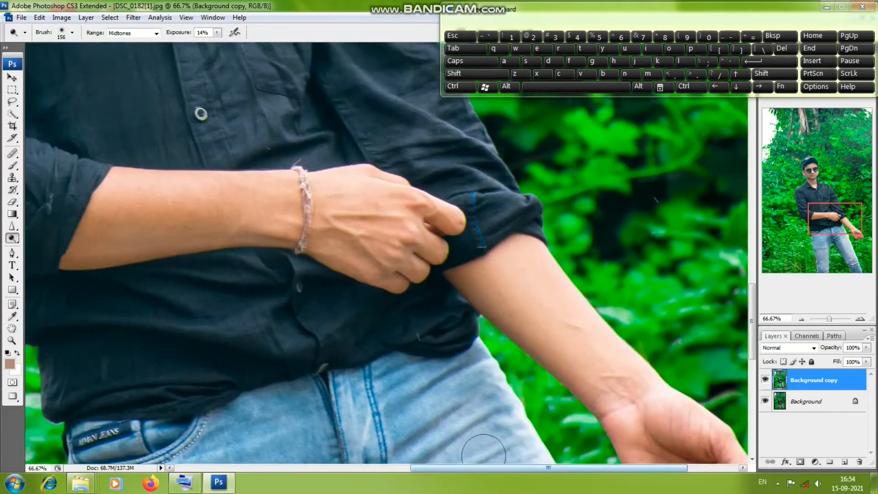
Step: Set the Dodge range to Highlights and brighten the forehead above the sunglasses
left_click(12, 340)
left_click(61, 267, "alt")
scroll(386, 252, "down", 8)
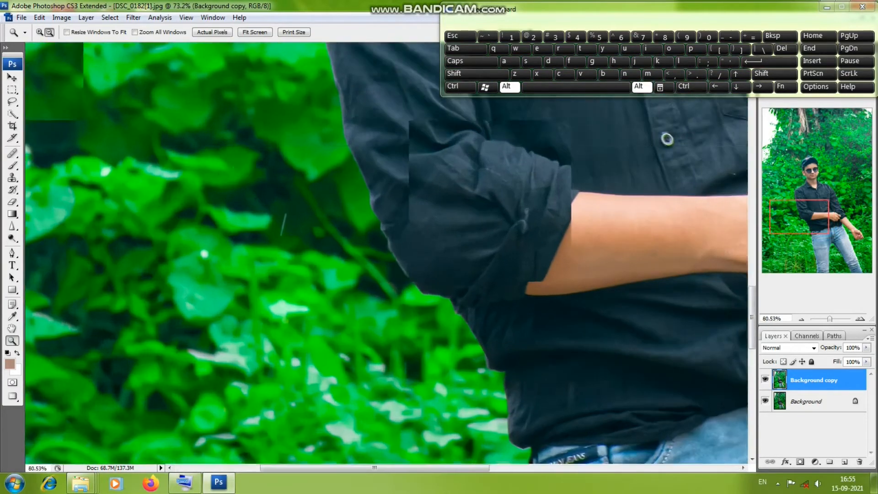
scroll(386, 252, "up", 4)
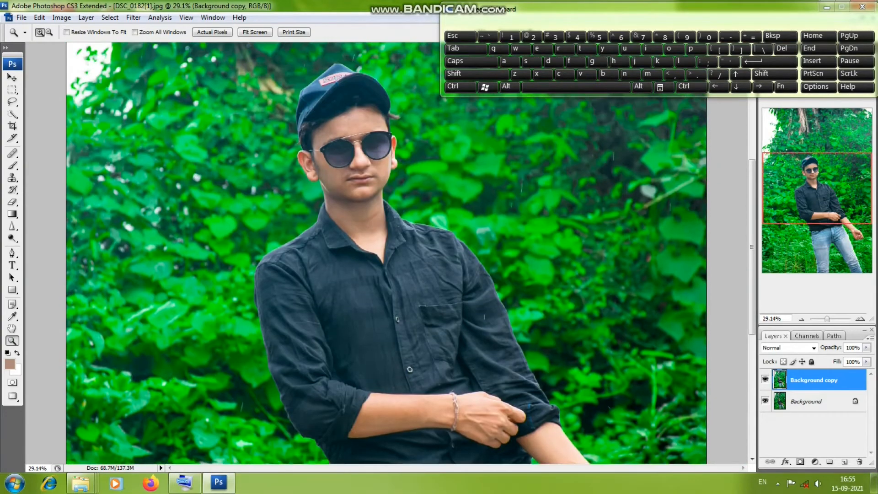
scroll(386, 253, "up", 3)
scroll(386, 253, "down", 3)
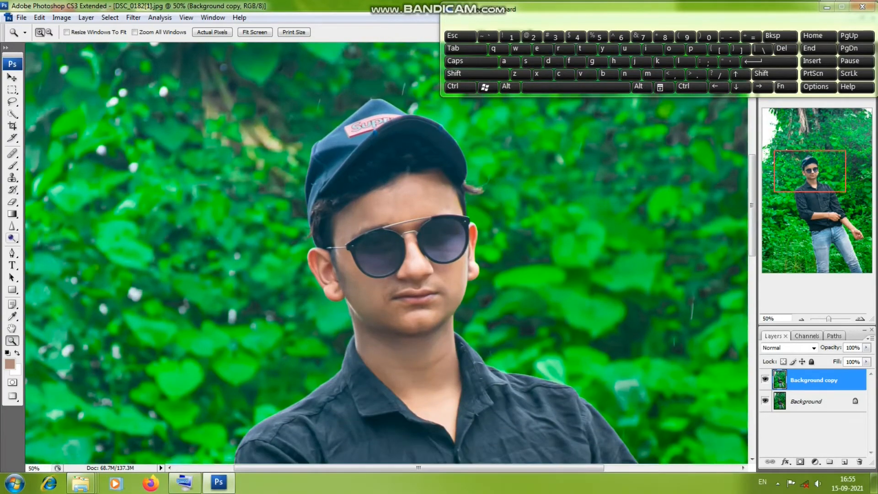
key("o")
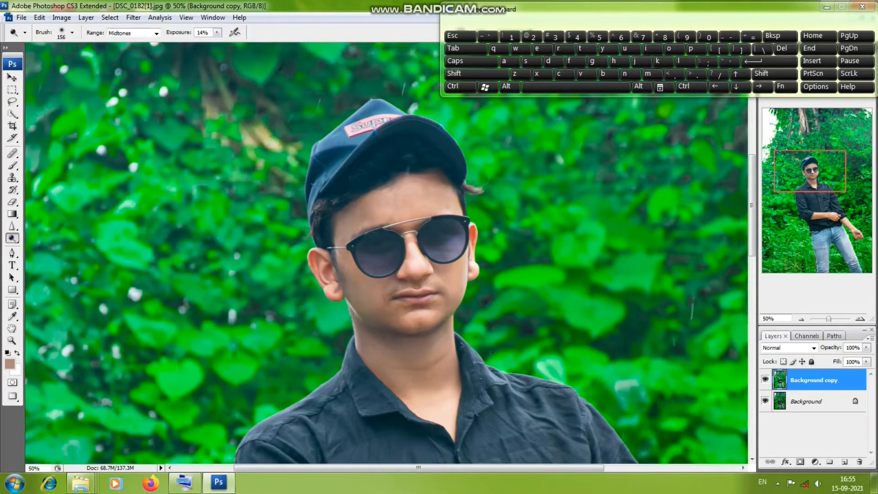
left_click(133, 33)
left_click(122, 55)
mouse_move(439, 196)
left_mouse_down()
mouse_move(398, 197)
mouse_move(359, 204)
left_mouse_up()
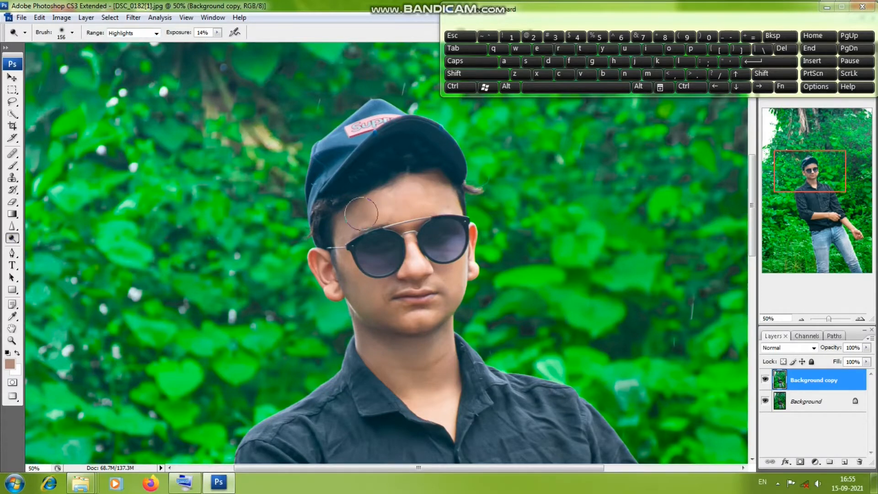
Step: Dodge the highlights on the neck, chin and cheeks with the 156 px brush
scroll(358, 204, "down", 1)
mouse_move(440, 369)
left_mouse_down()
mouse_move(443, 387)
mouse_move(398, 379)
left_mouse_up()
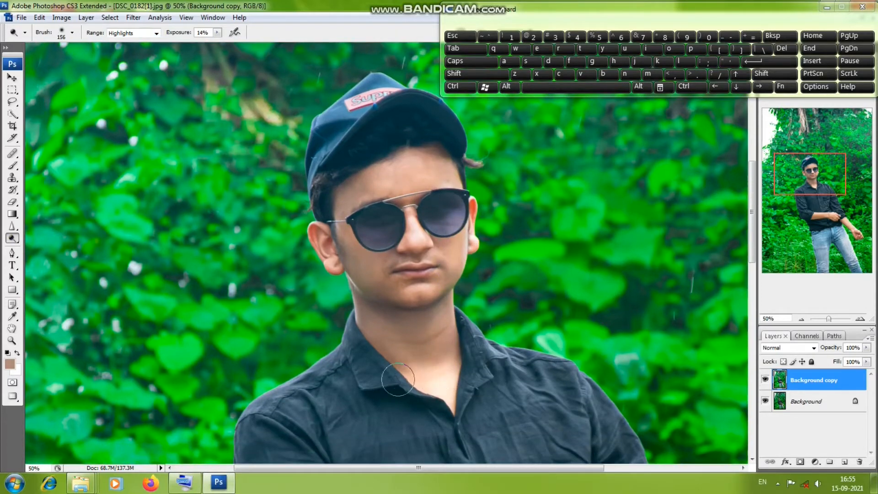
scroll(412, 279, "up", 1)
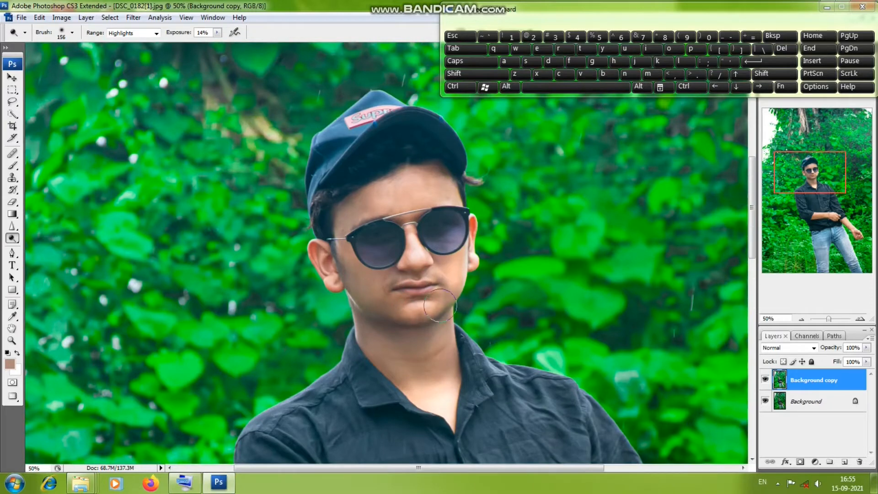
scroll(440, 306, "up", 3)
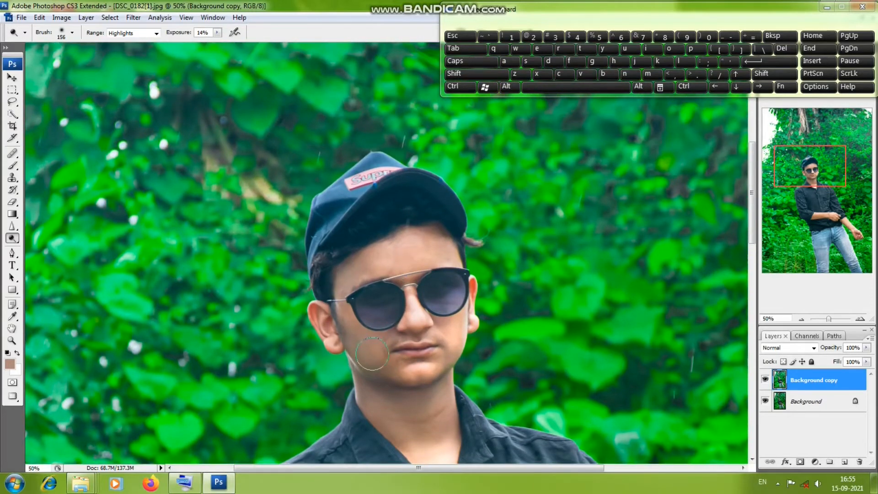
scroll(344, 315, "down", 4)
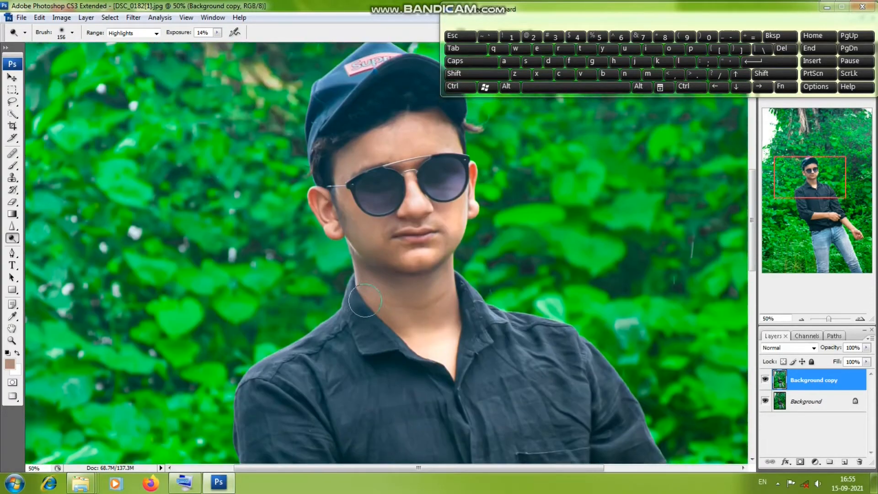
Step: Dodge the highlights along both forearms and hands at 14% exposure
scroll(467, 221, "down", 15)
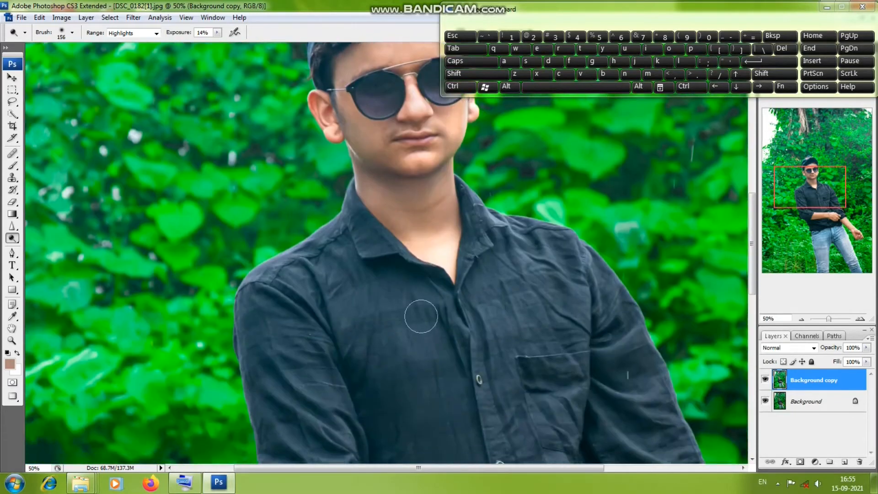
scroll(600, 325, "down", 2)
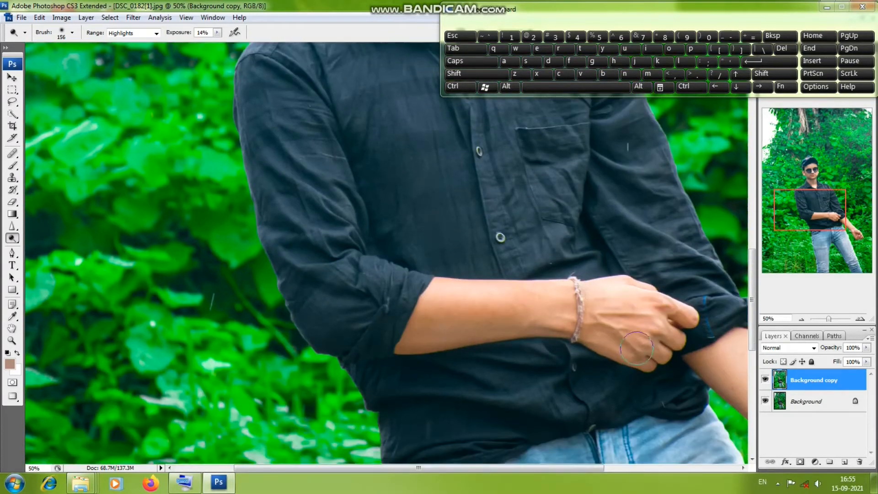
scroll(600, 325, "right", 4)
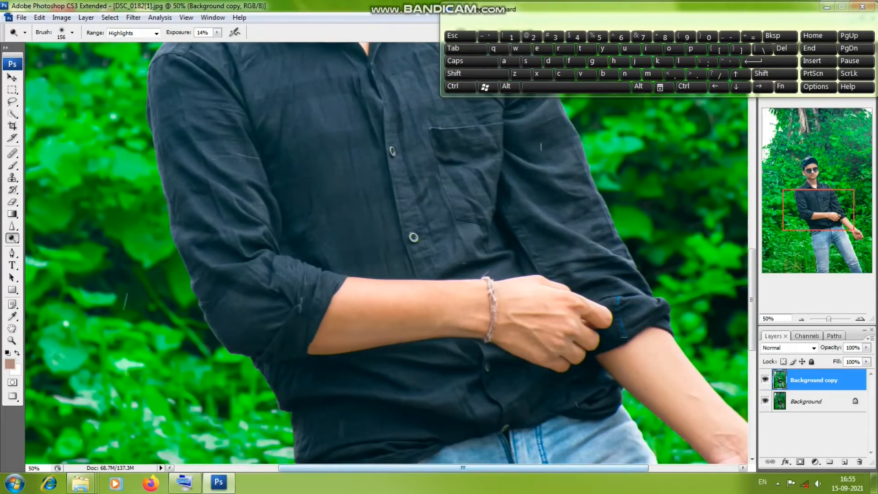
scroll(637, 402, "right", 4)
scroll(565, 251, "down", 4)
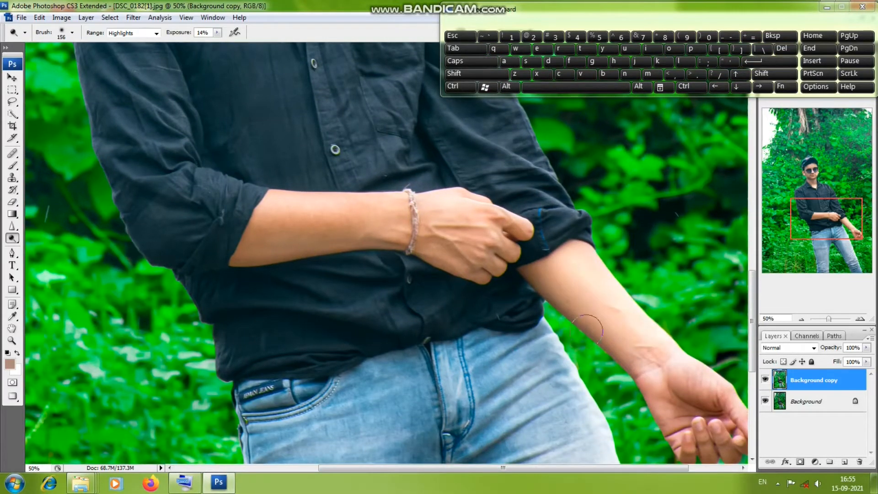
scroll(588, 329, "down", 4)
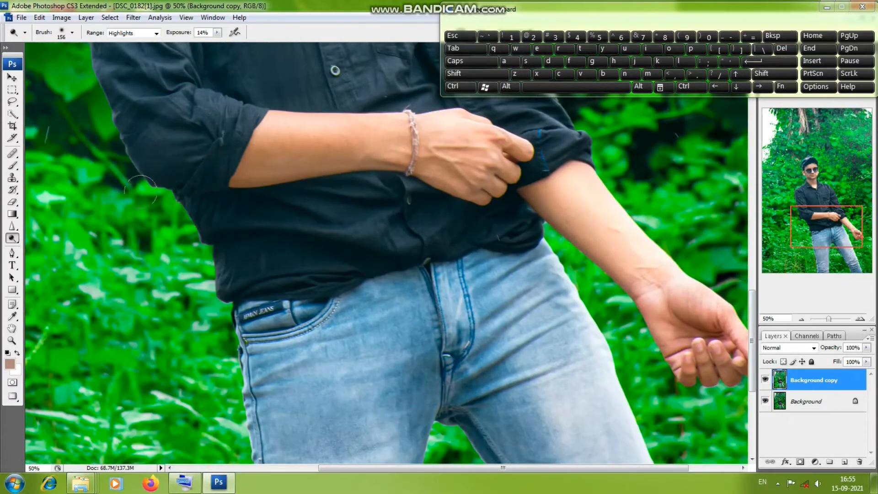
scroll(297, 198, "up", 1)
key("z")
left_click(335, 97, "alt")
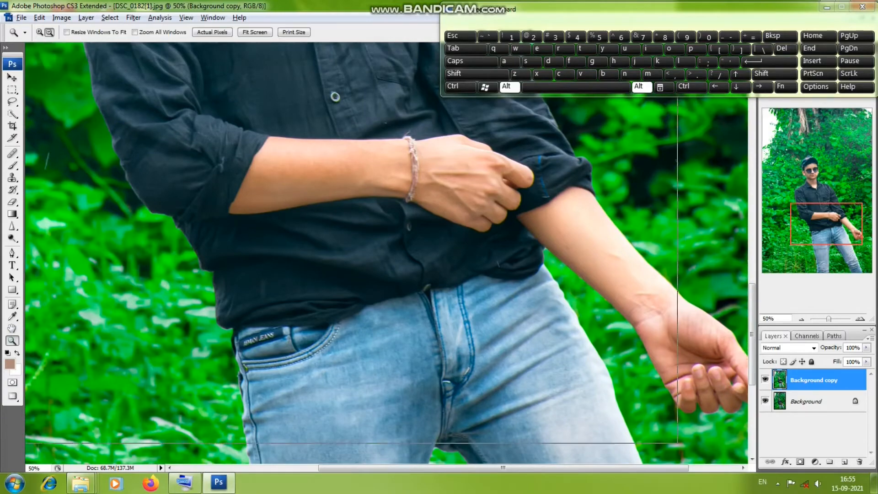
Step: Examine the brightened skin across the whole figure and on the face and neck up close
left_click(335, 97, "alt")
left_click(335, 97, "alt")
left_click(335, 97, "alt")
left_click(359, 202)
left_click(360, 202)
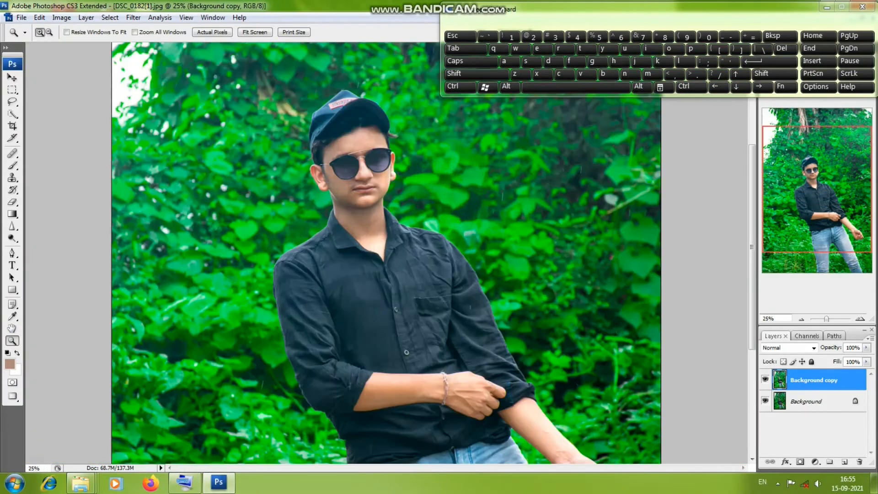
left_click(360, 202)
left_click(360, 201)
left_click(360, 202)
left_click(503, 403)
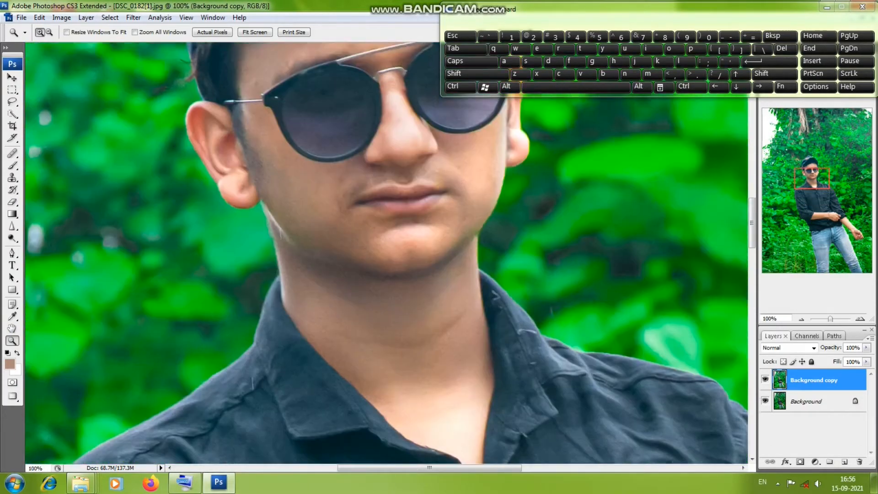
scroll(387, 252, "up", 2)
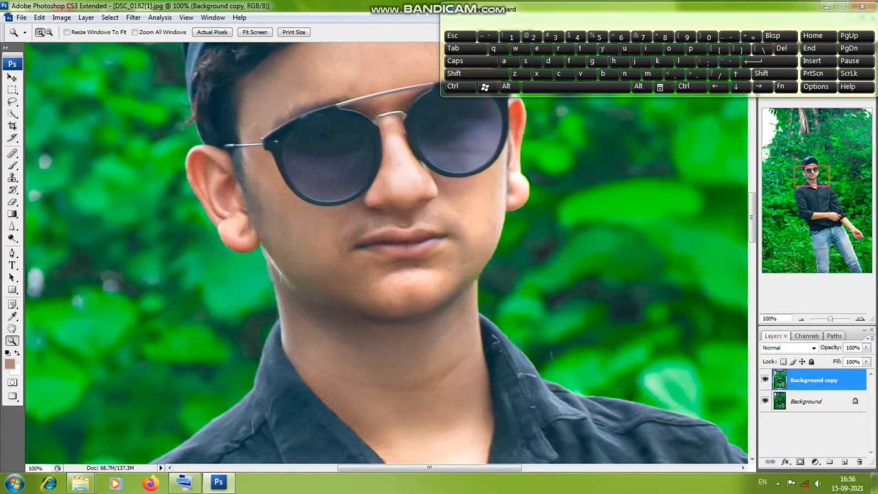
Step: Set the Dodge tool's range to Shadows for the face at 14% exposure
left_click(12, 238)
left_click(68, 231)
left_click(156, 33)
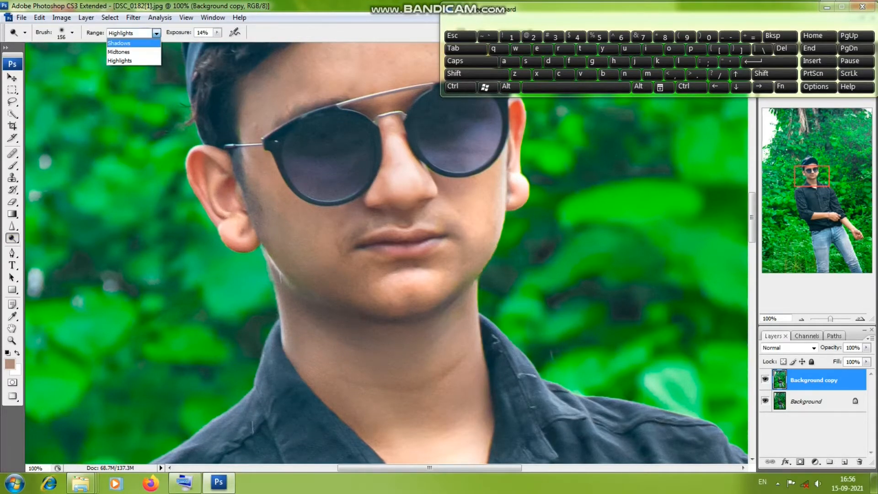
left_click(120, 43)
scroll(307, 389, "up", 4)
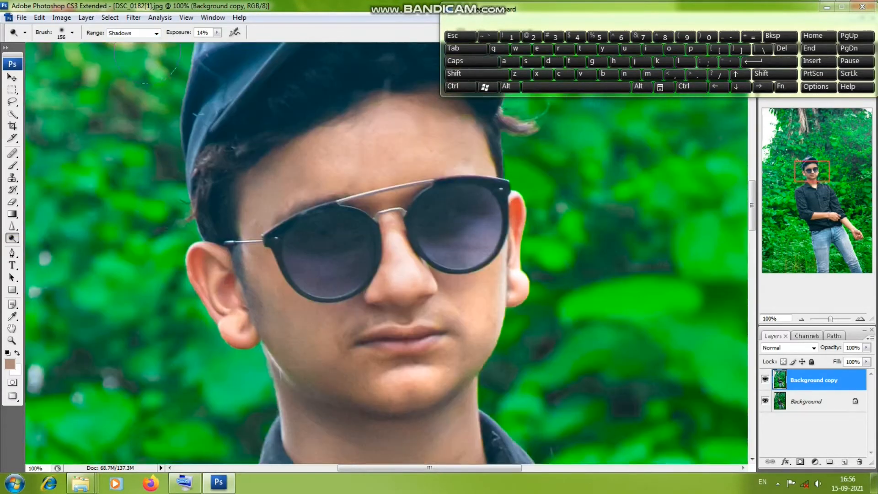
Step: Burn the midtones of the cap and shirt collar with a 170 px soft brush at 18% exposure
left_click(11, 237)
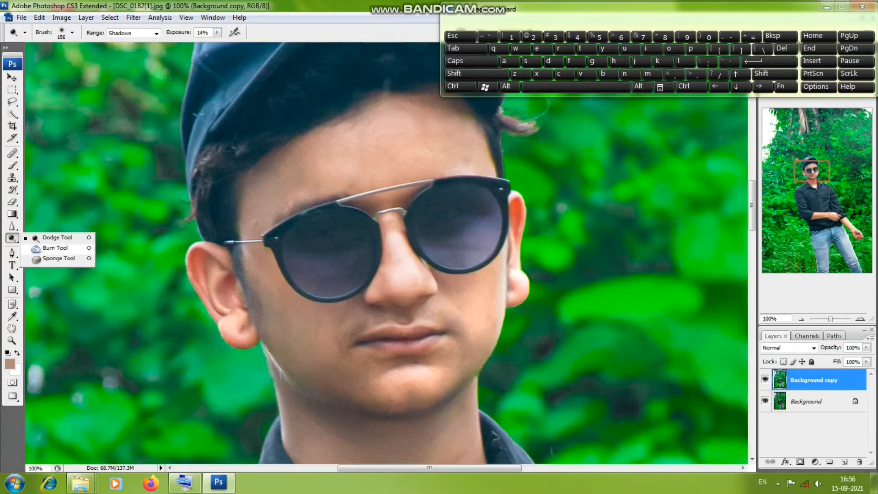
left_click(50, 248)
scroll(440, 210, "up", 6)
right_click(464, 224)
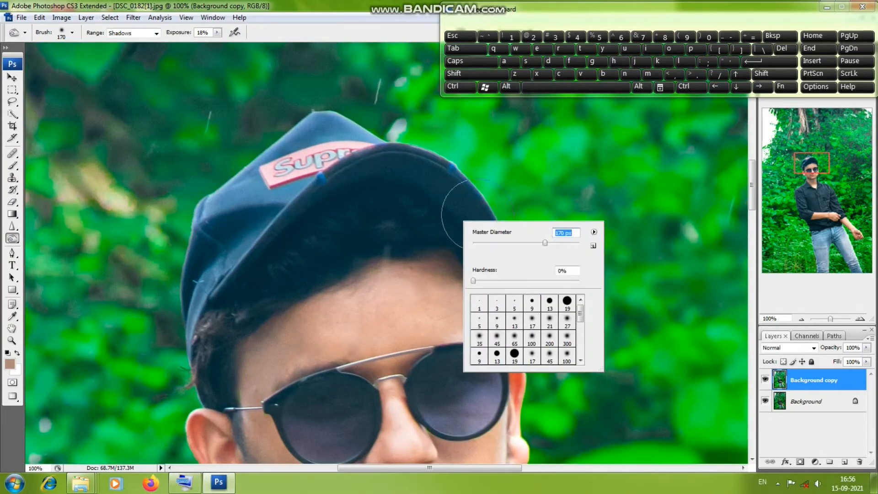
key("Return")
key("alt+shift+m")
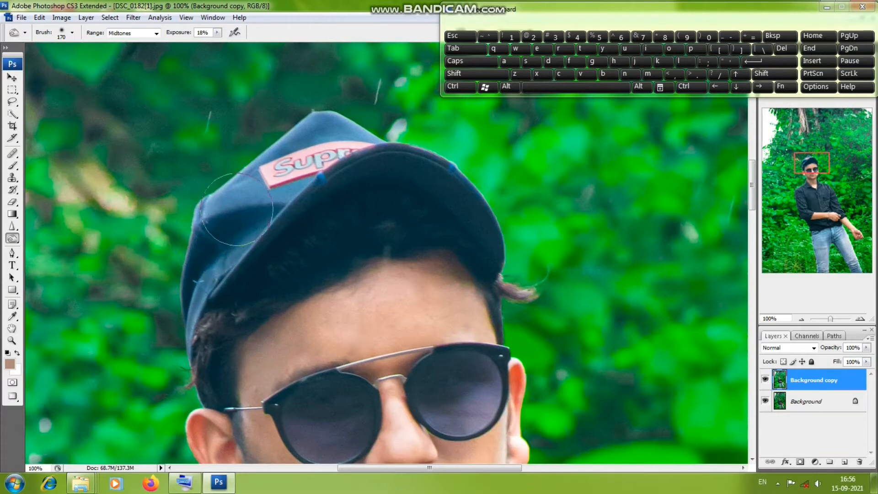
scroll(462, 206, "down", 5)
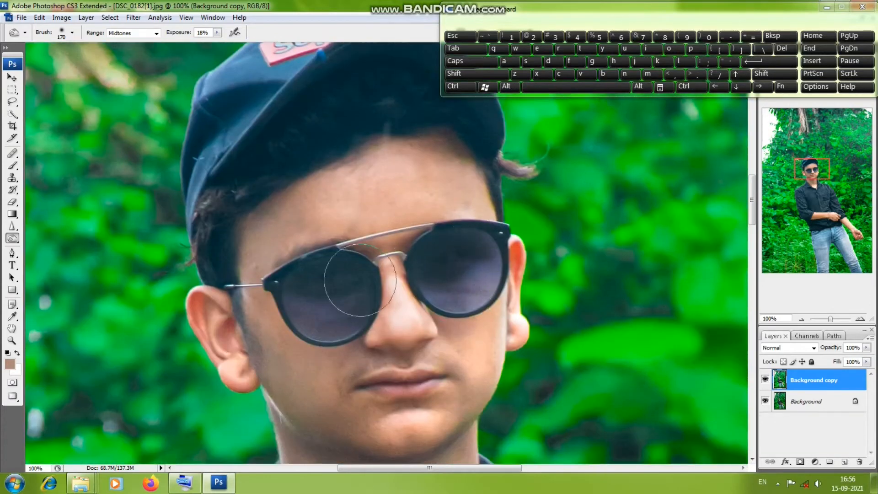
scroll(294, 167, "down", 12)
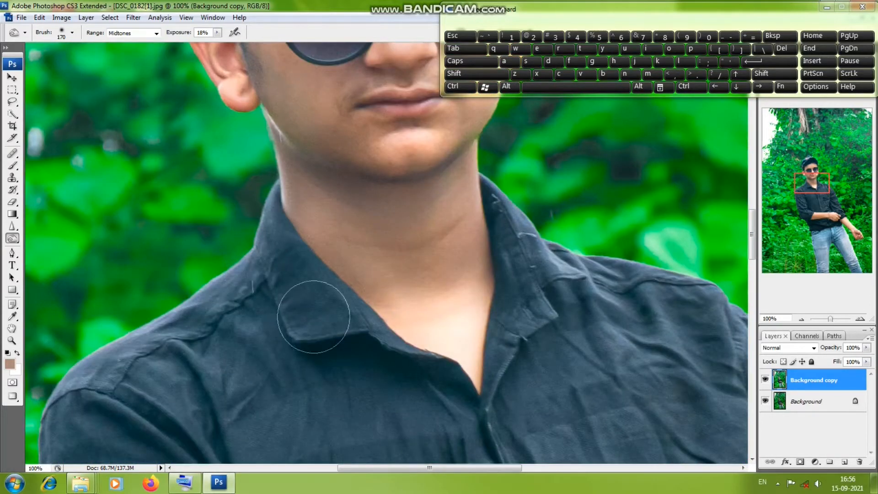
scroll(534, 337, "up", 4)
scroll(486, 343, "down", 3)
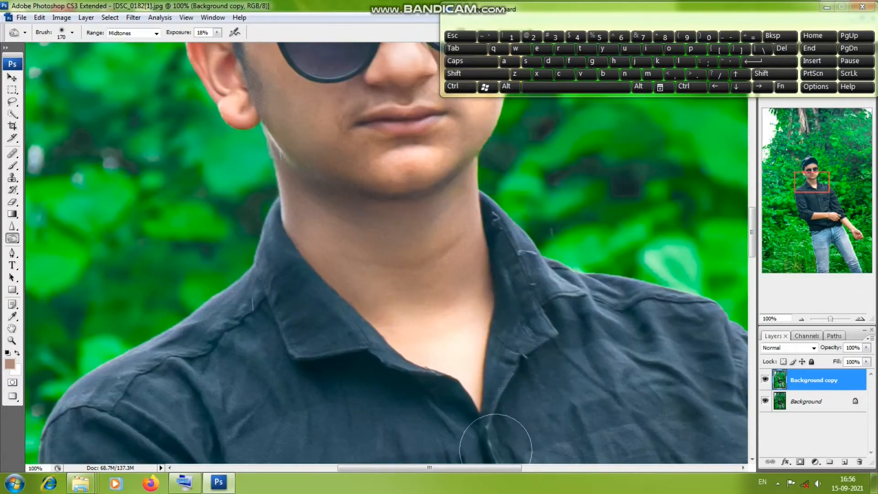
scroll(294, 334, "up", 8)
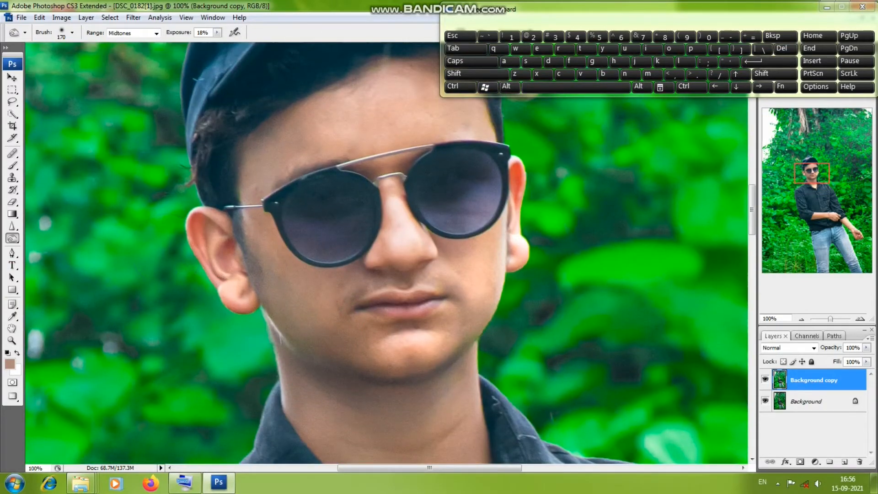
Step: Saturate the lips using the Sponge tool in Saturate mode with a 40 px brush at 14% flow
left_click(12, 238)
left_click(51, 260)
left_click(154, 33)
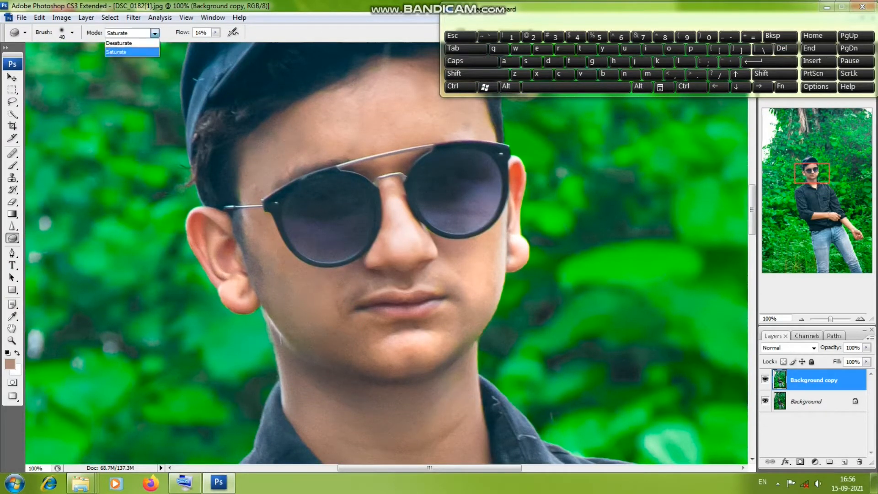
left_click(118, 52)
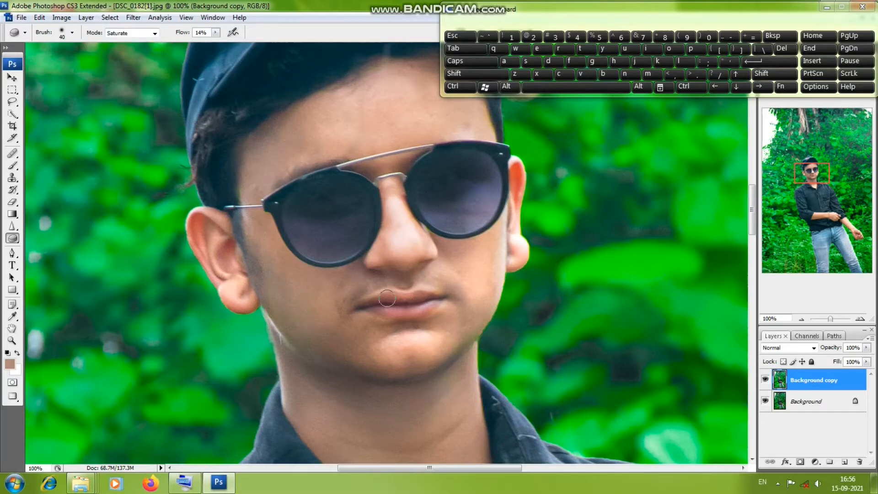
Step: Examine the retouched portrait as a whole and the face and cap at closer zoom
key("z")
key("ctrl+minus")
key("ctrl+minus")
key("ctrl+minus")
key("ctrl+minus")
key("ctrl+minus")
key("ctrl+minus")
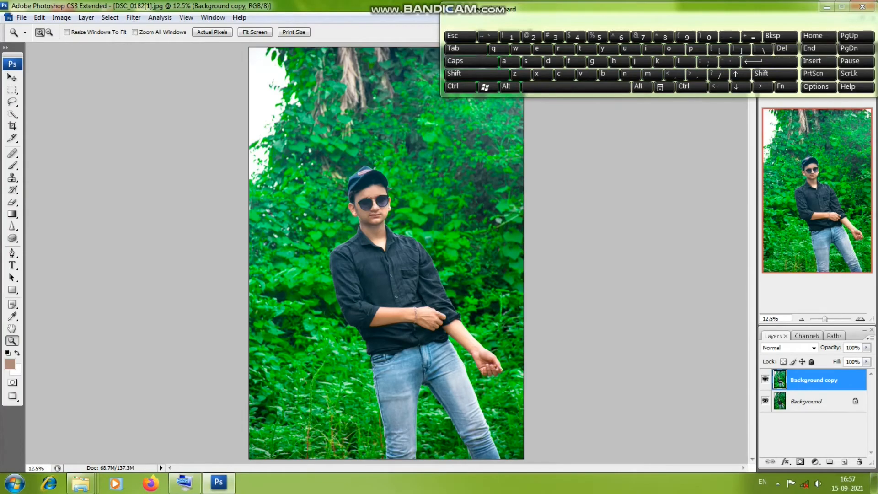
key("ctrl+plus")
key("ctrl+plus")
key("ctrl+plus")
key("ctrl+plus")
key("ctrl+plus")
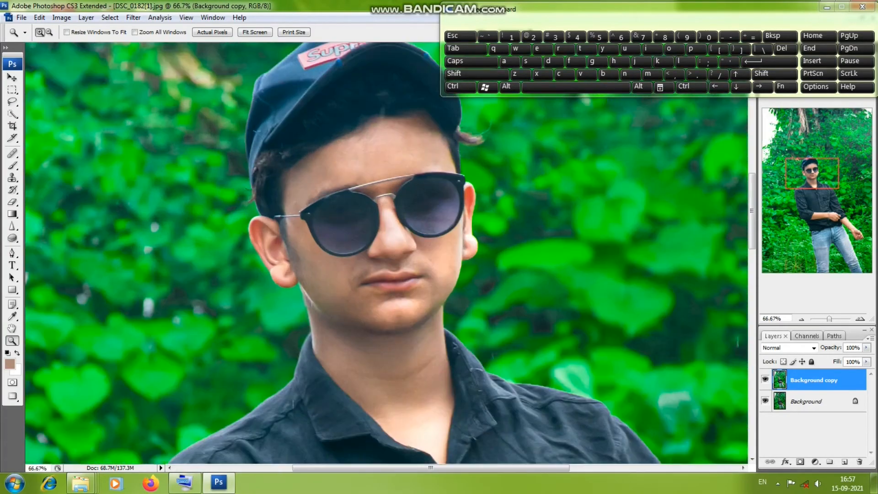
scroll(387, 253, "down", 3)
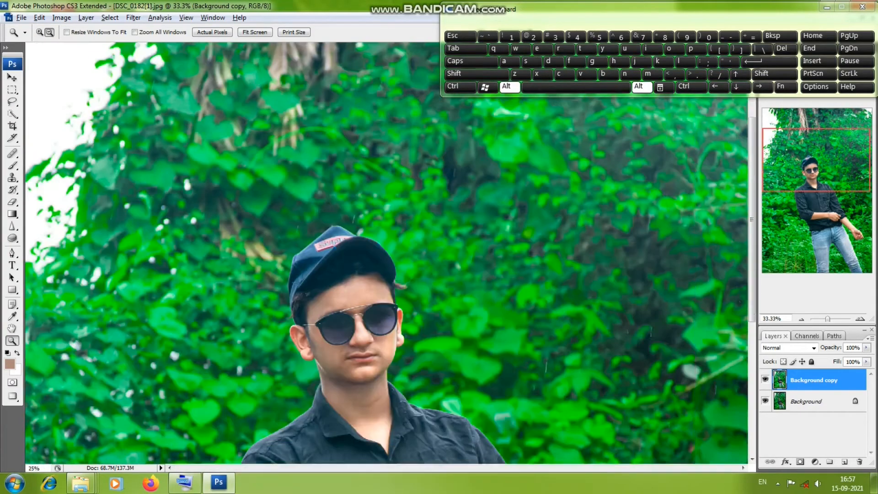
scroll(387, 253, "down", 2)
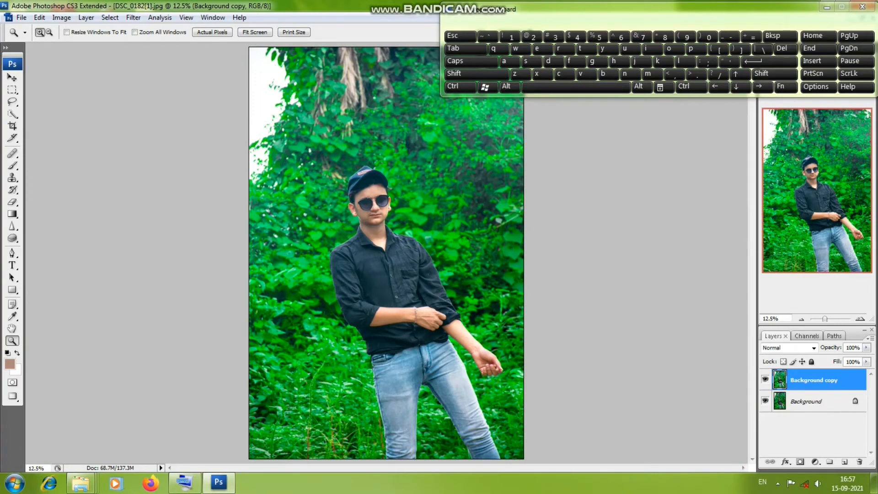
Step: Start Replace Color and sample several greens of the background foliage, keeping the fuzziness at 21
left_click(62, 17)
mouse_move(68, 27)
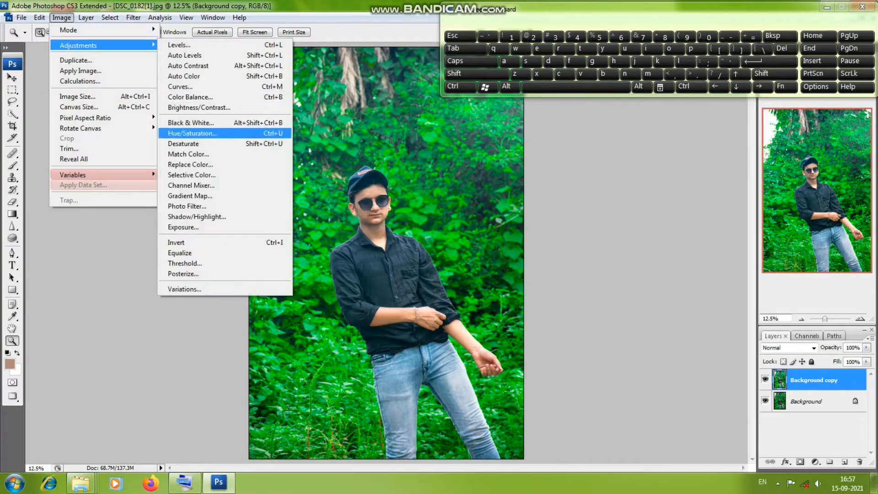
left_click(206, 164)
left_click(430, 211)
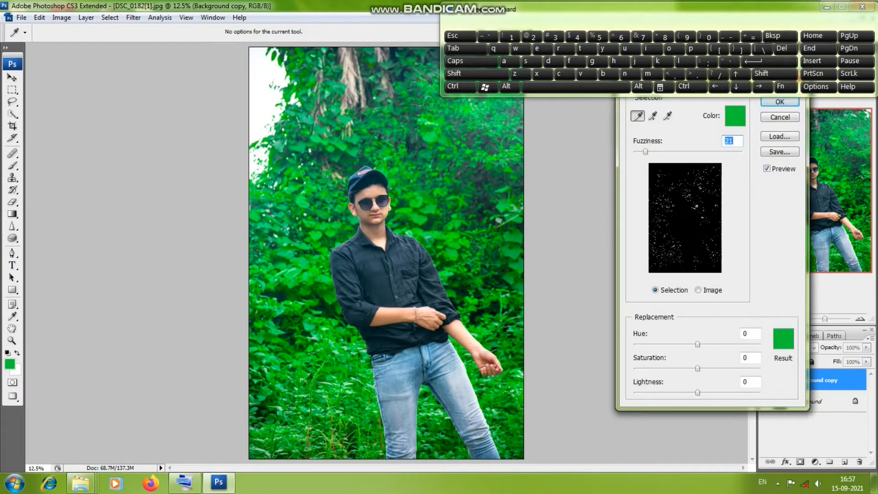
left_click(429, 210)
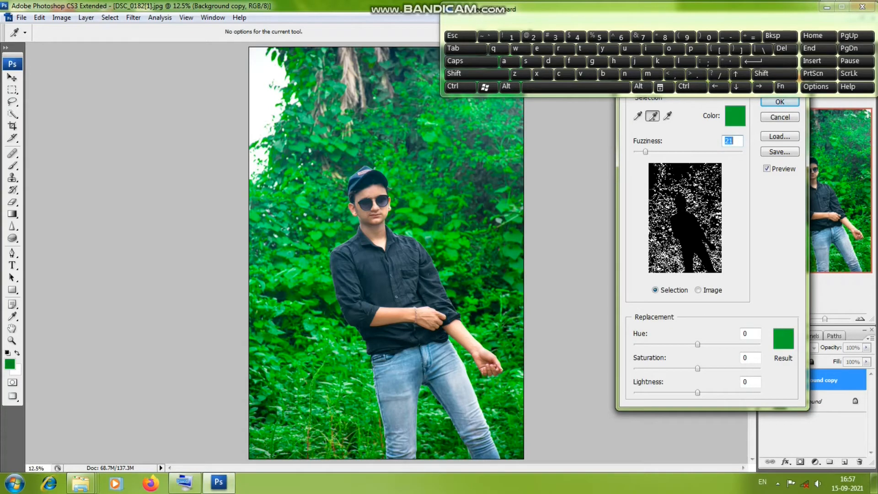
left_click(429, 211)
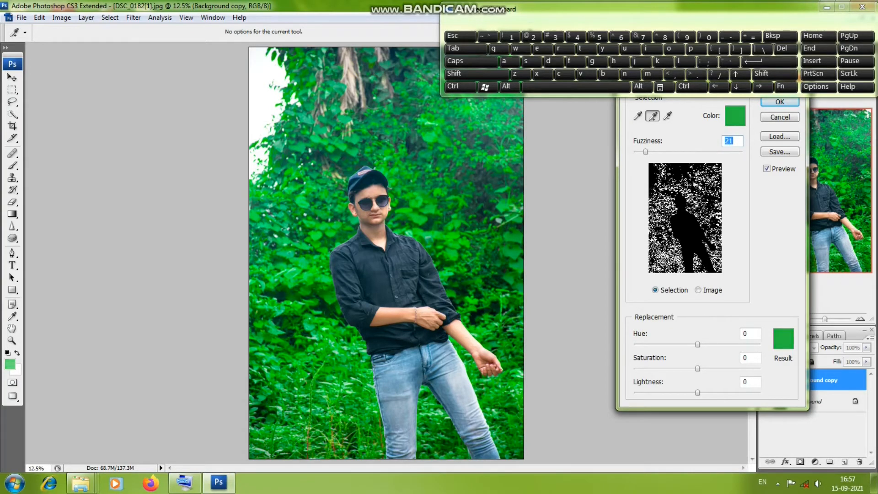
left_click(429, 210)
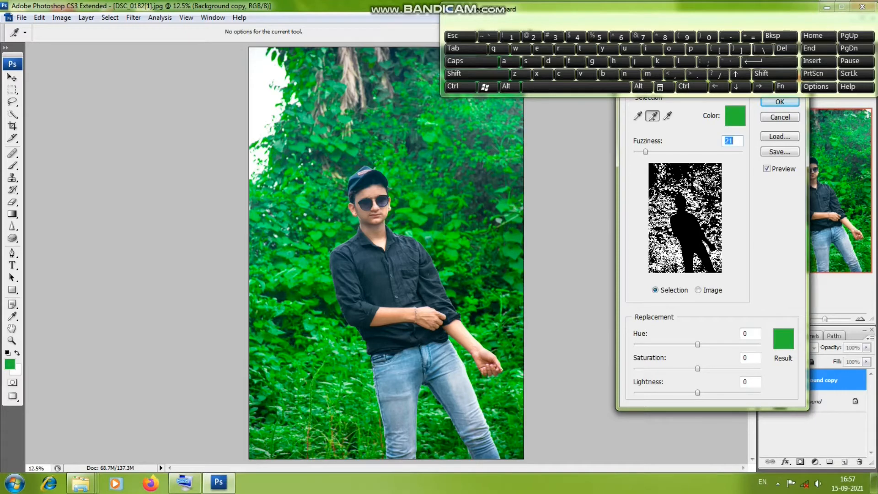
left_click(429, 210)
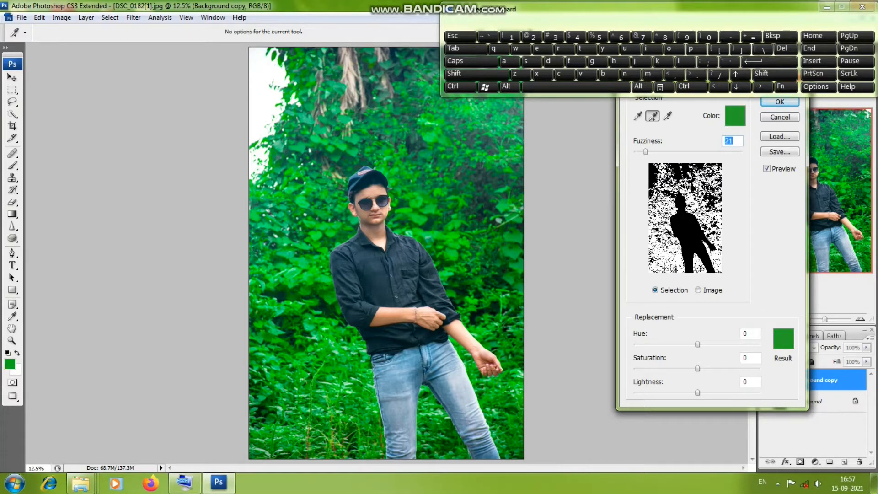
left_click(429, 210)
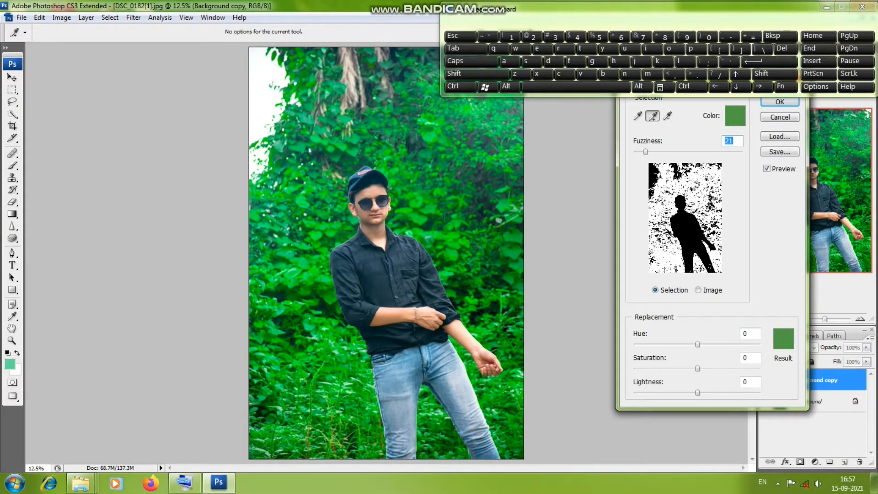
Step: Try a replacement hue of -41 and saturation of -35 on the sampled foliage greens
left_click_drag(697, 344, 722, 344)
key("shift+Down")
key("shift+Down")
key("shift+Down")
key("shift+Down")
key("shift+Down")
key("shift+Down")
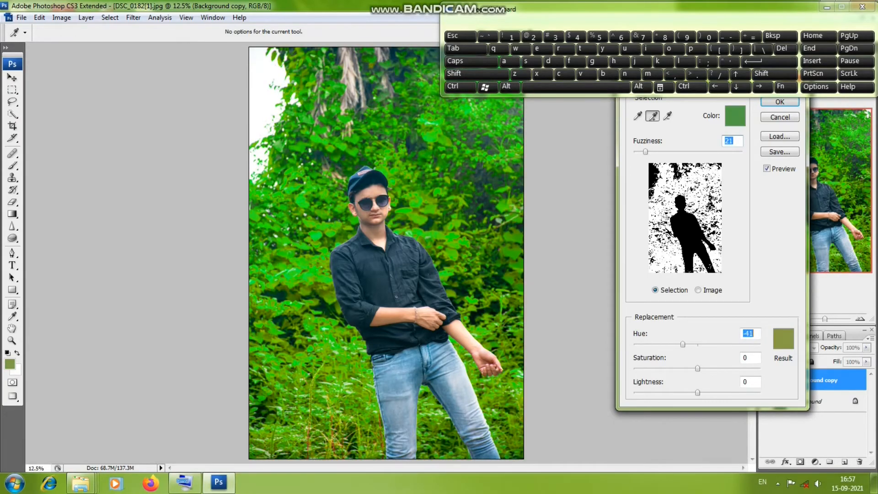
key("Tab")
type("-35")
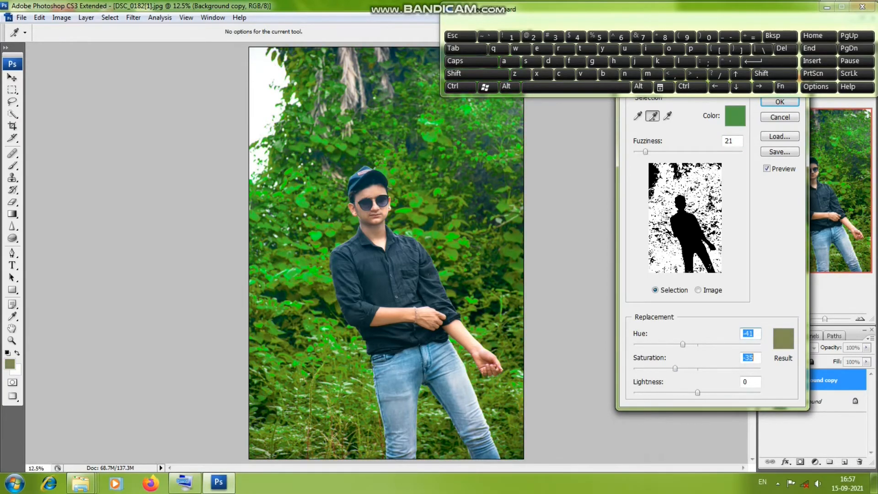
Step: Set the foliage replacement to hue +1, saturation -31 and lightness -5, and apply it
key("Down")
key("Down")
key("Down")
key("Down")
key("Down")
key("Down")
key("Down")
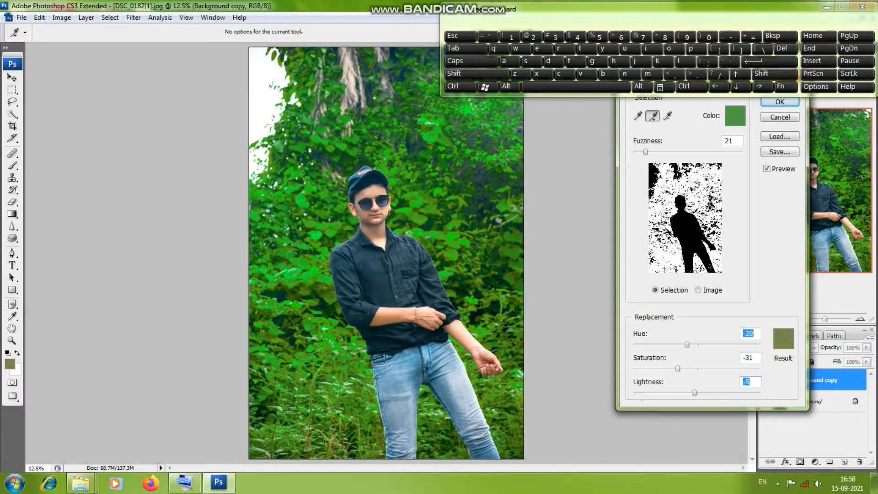
key("shift+Up")
key("shift+Up")
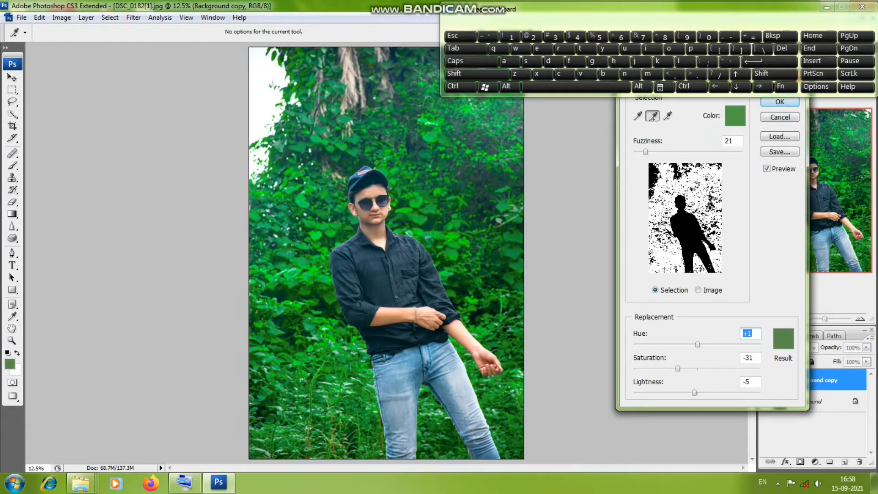
key("Return")
key("z")
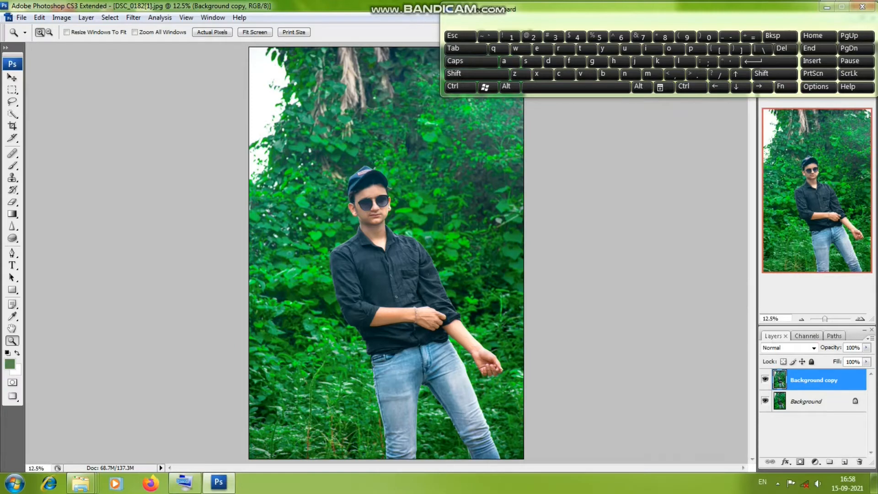
Step: Use Selective Color on the Greens with magenta -63%, yellow -100% and black +51%, and raise their cyan
left_click(62, 17)
mouse_move(78, 45)
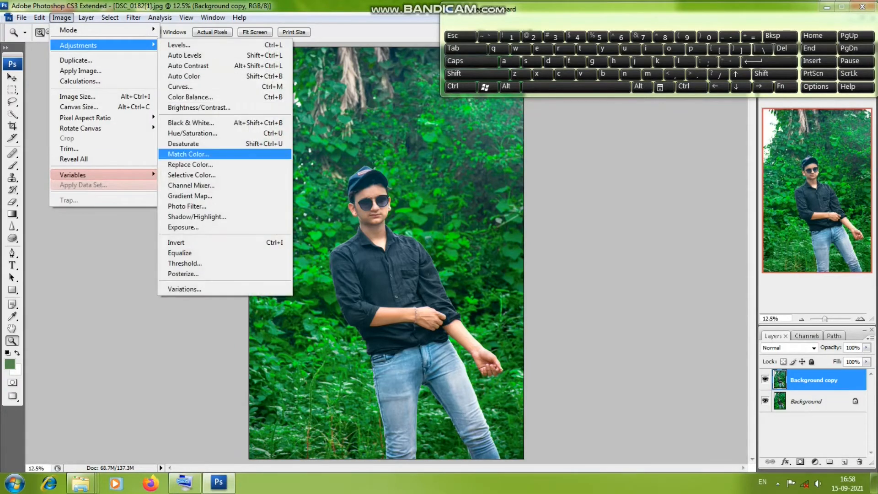
left_click(192, 174)
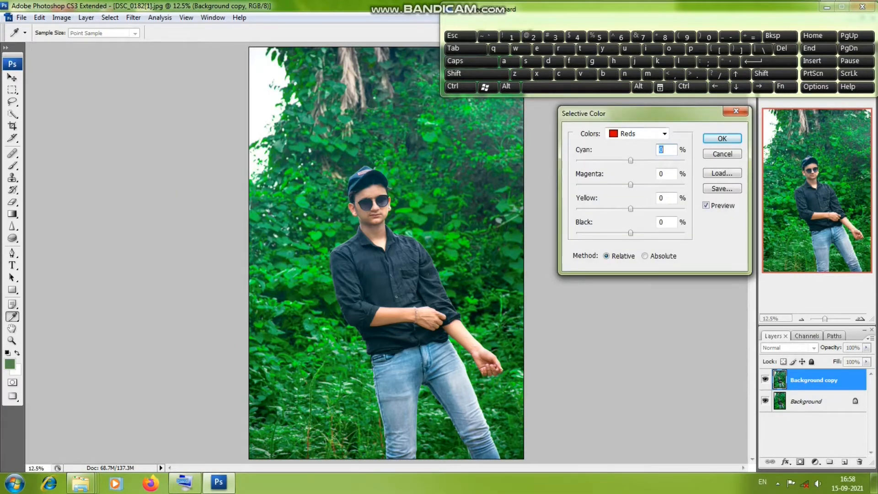
left_click(638, 133)
left_click(628, 157)
left_click_drag(631, 184, 605, 185)
left_click_drag(679, 209, 581, 208)
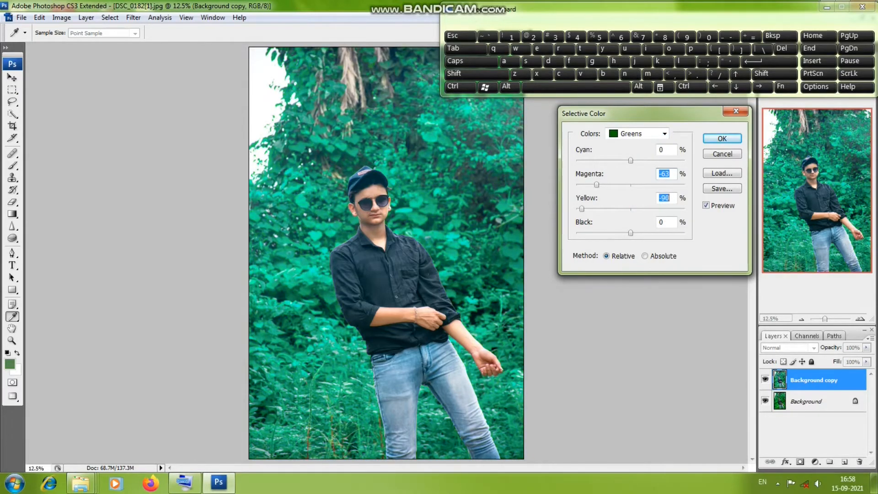
left_click_drag(631, 233, 658, 233)
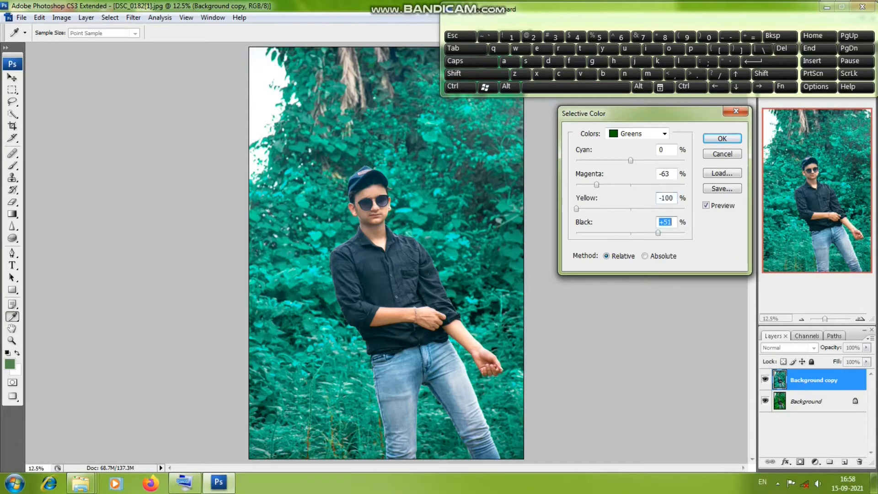
left_click_drag(631, 160, 664, 161)
Step: Set the Selective Color Blues to cyan -2%, magenta +56% and yellow -76% with more black, and the Blacks to yellow -9% and black +8%
left_click(664, 133)
left_click(634, 180)
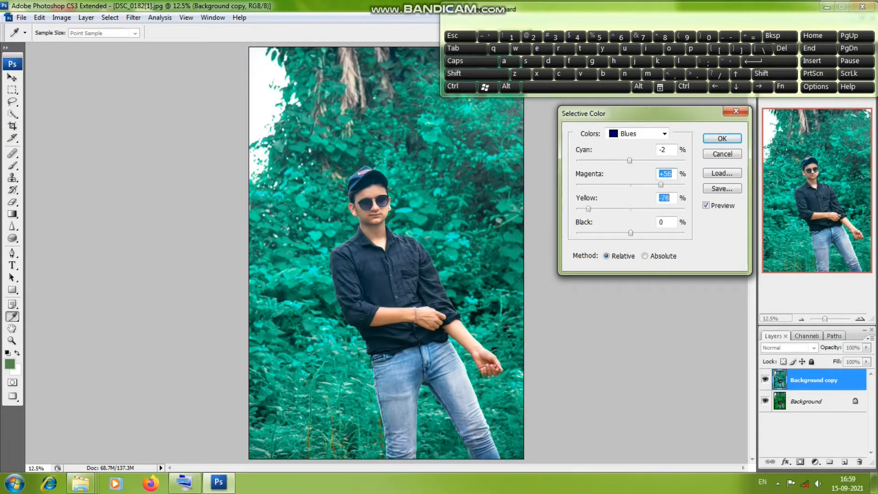
mouse_move(630, 233)
left_mouse_down()
mouse_move(671, 233)
mouse_move(642, 232)
left_mouse_up()
left_click(664, 133)
left_click(631, 215)
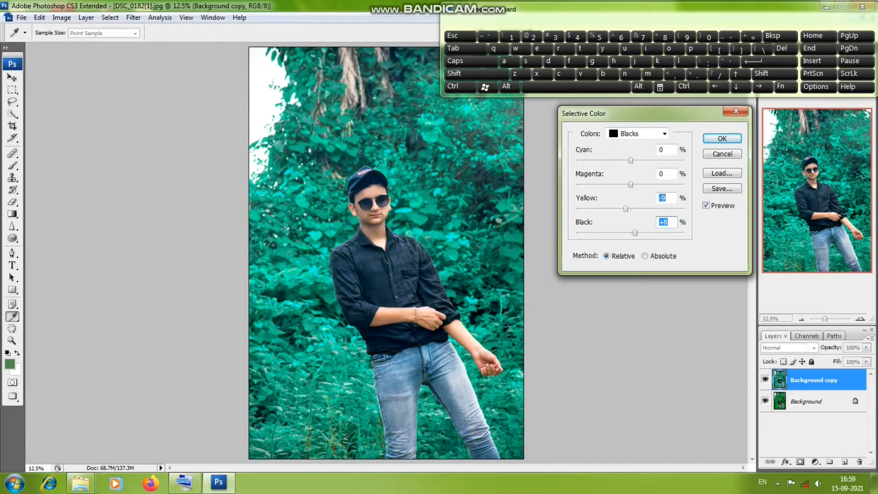
Step: Set the Selective Color Reds to cyan -5%, magenta +6% and black -27%, and apply the adjustment
left_click(664, 133)
left_click(631, 143)
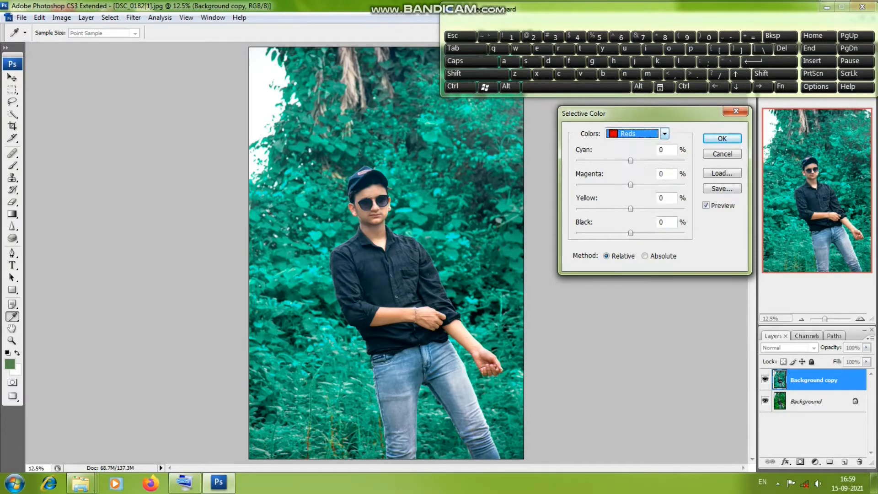
left_click_drag(631, 184, 644, 184)
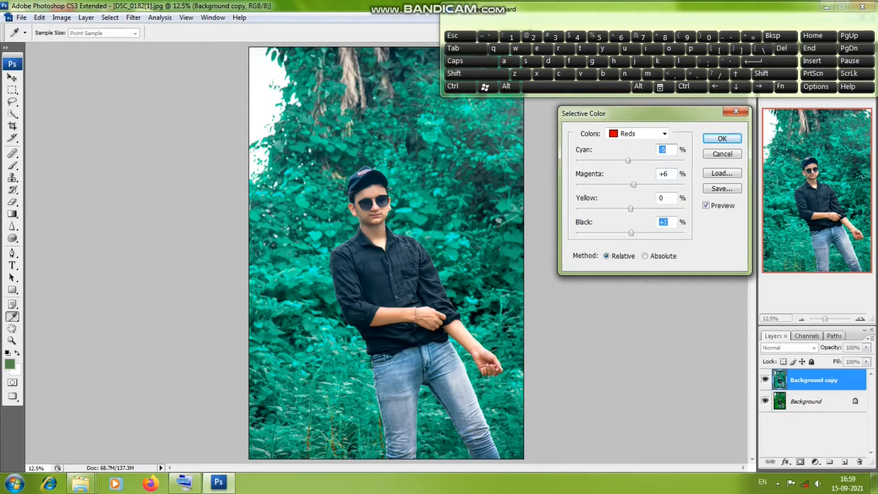
left_click_drag(639, 232, 607, 233)
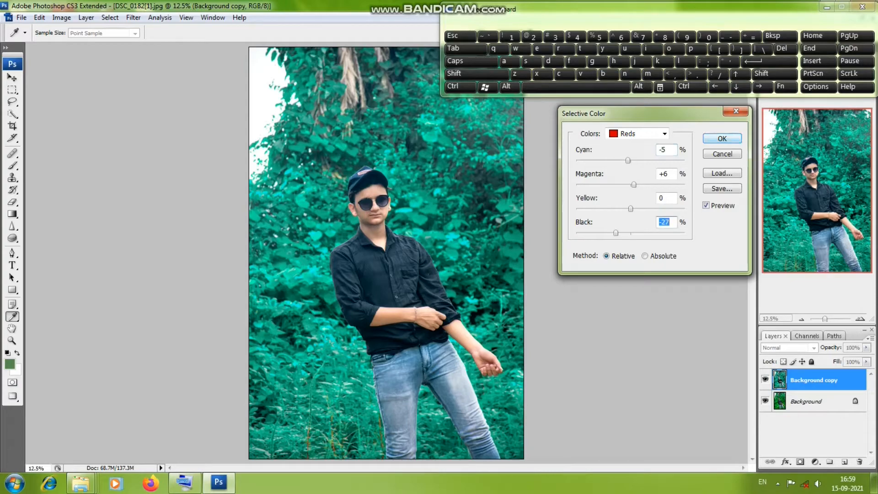
key("Return")
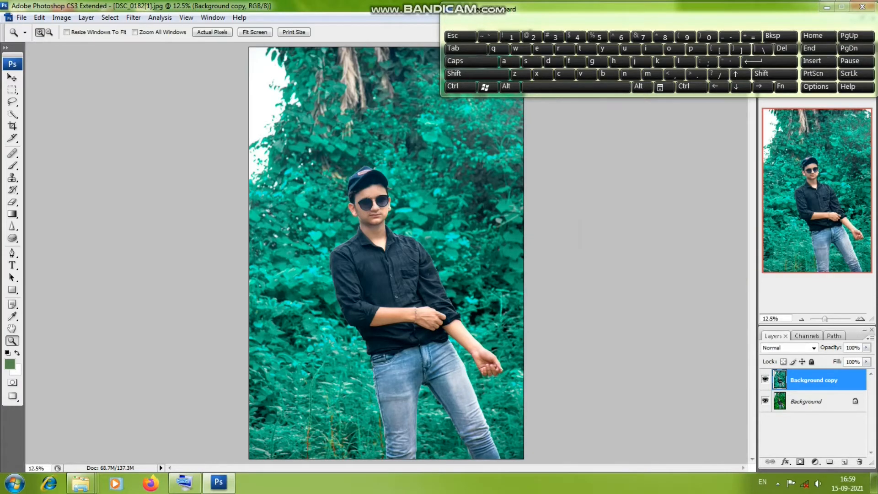
Step: Examine the recoloured portrait up close, from the face and surrounding foliage down to the jeans
left_click(374, 243)
left_click(368, 231)
left_click(366, 199)
scroll(357, 201, "down", 1)
scroll(357, 202, "up", 1)
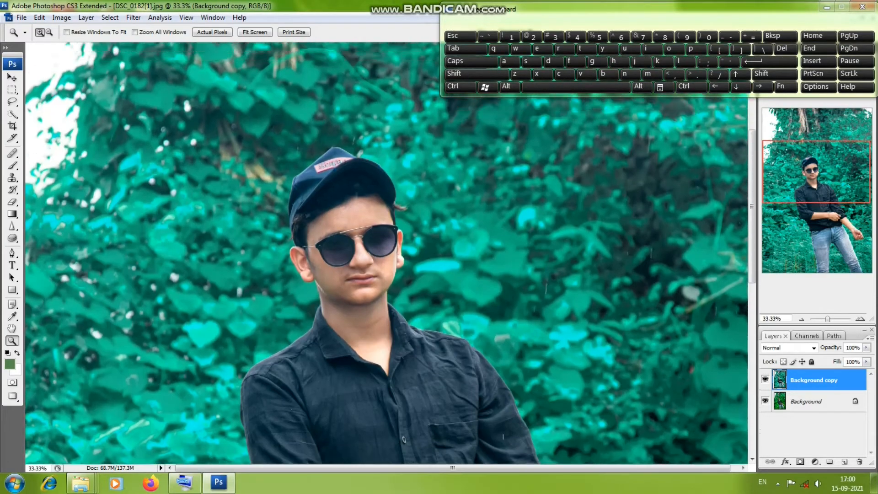
scroll(356, 202, "down", 1)
left_click(356, 202)
left_click(357, 202, "alt")
left_click(356, 202, "alt")
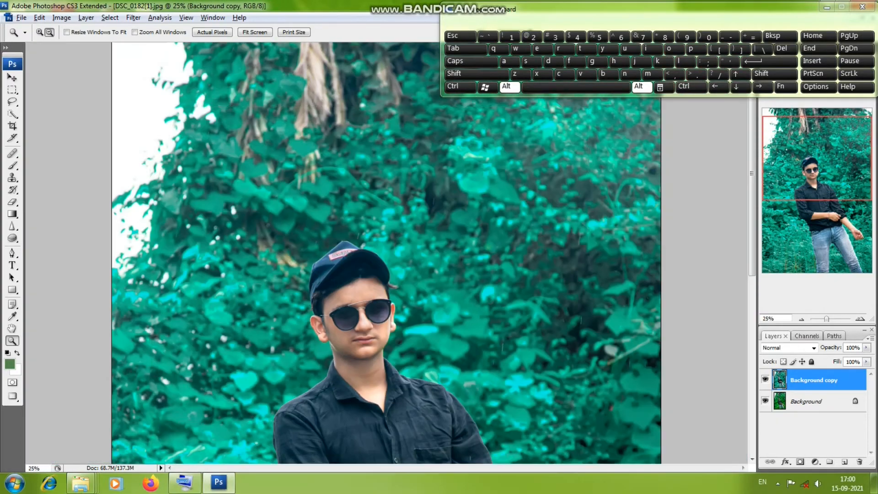
left_click(356, 202, "alt")
scroll(356, 203, "down", 3)
scroll(357, 202, "up", 1)
scroll(386, 253, "down", 1)
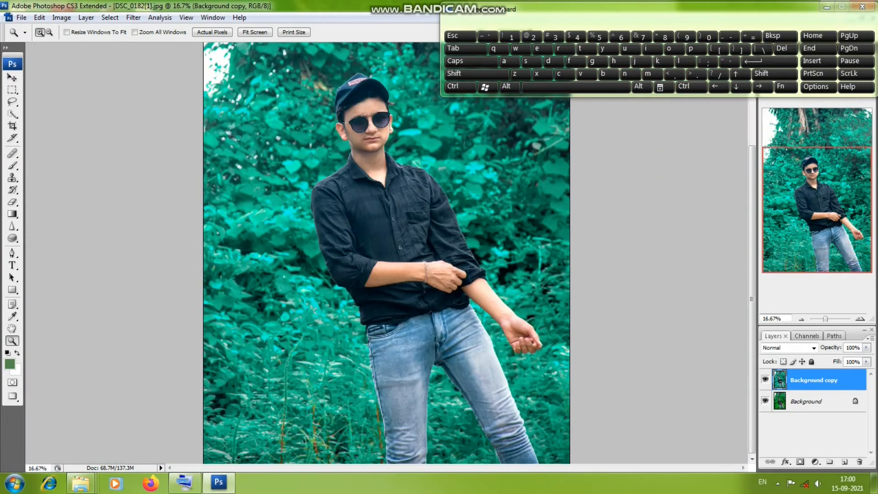
Step: Start a Hue/Saturation adjustment and reduce the saturation of the Cyans to -100
left_click(62, 17)
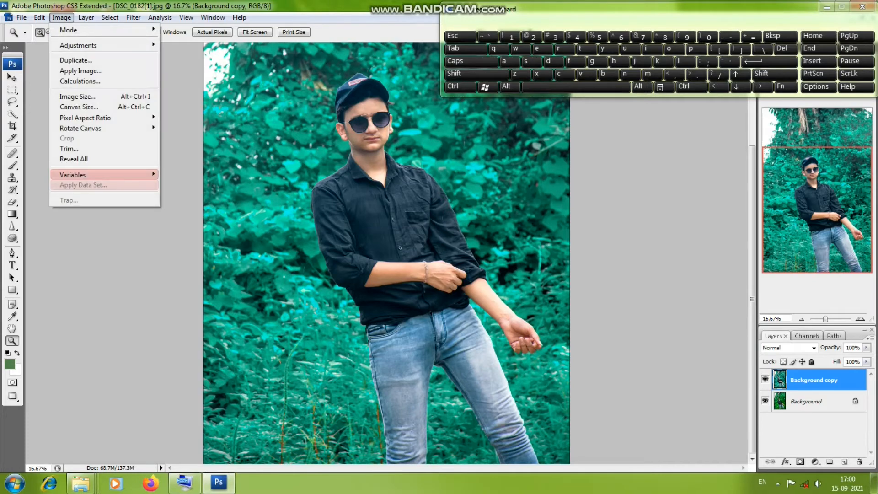
mouse_move(78, 37)
left_click(178, 164)
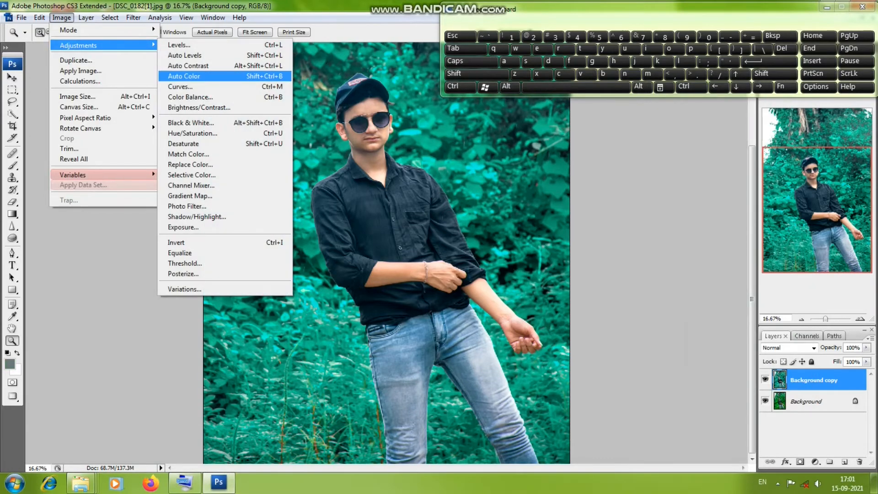
left_click(183, 132)
left_click_drag(680, 224, 627, 225)
left_click(704, 164)
left_click(649, 202)
left_click(663, 164)
left_click(636, 210)
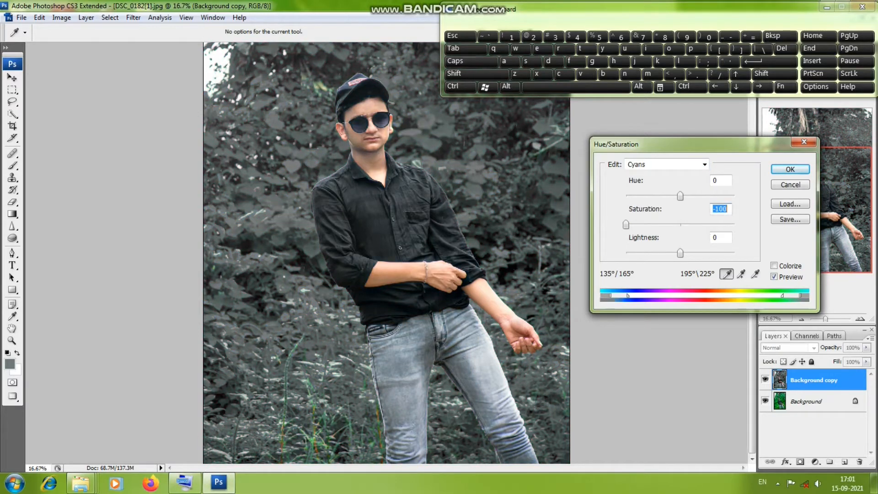
Step: Raise the lightness of the Cyans to +34 while keeping their saturation at -100
left_click_drag(680, 253, 726, 253)
mouse_move(627, 225)
left_mouse_down()
mouse_move(654, 225)
mouse_move(626, 224)
left_mouse_up()
left_click_drag(725, 252, 699, 253)
Step: Set the Reds to hue -4, saturation -2 and lightness +9, and compare the photo with the preview off and on
left_click(705, 165)
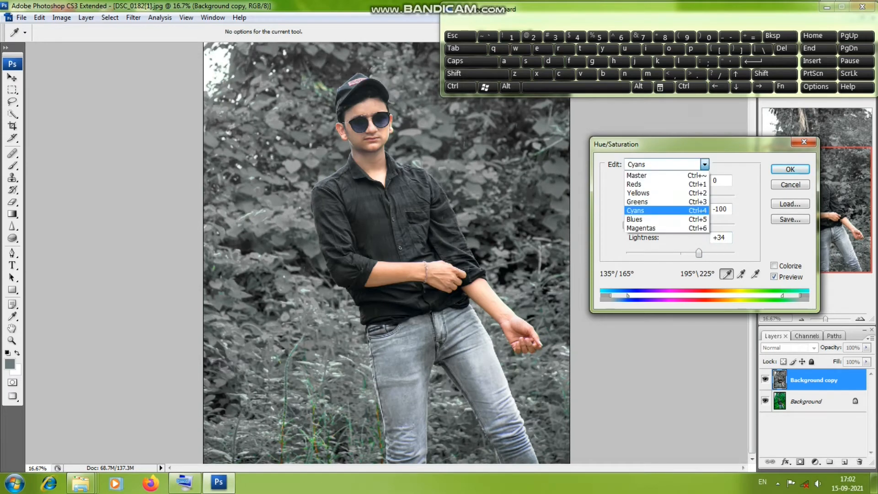
left_click(635, 184)
left_click_drag(680, 195, 694, 224)
left_click_drag(680, 253, 672, 224)
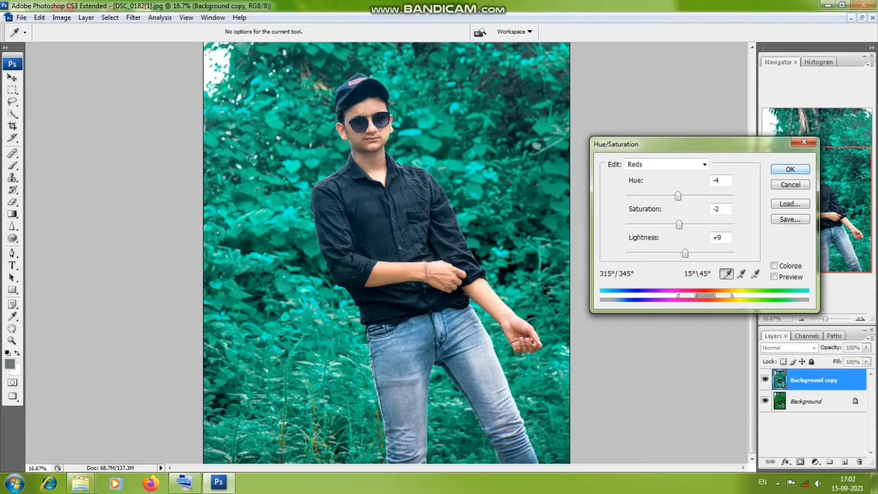
left_click(773, 277)
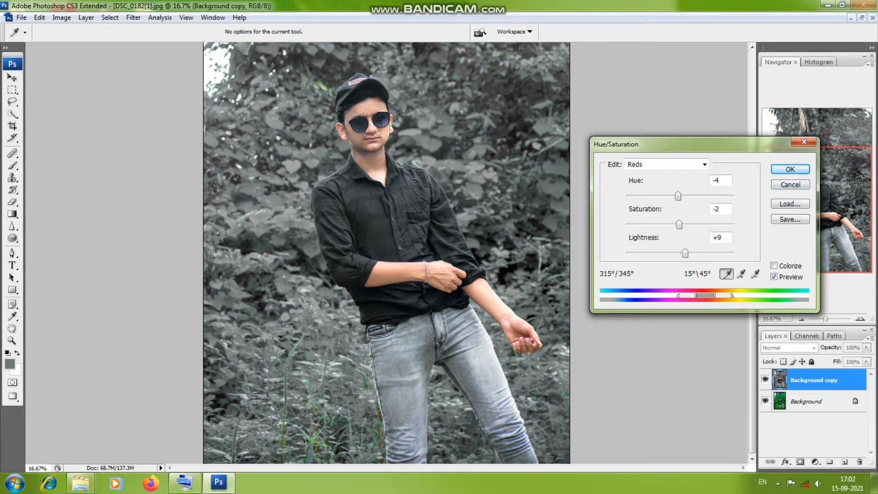
Step: Extend the edited colour range by adding a sample from the photo, fine-tune its saturation, and apply the Hue/Saturation adjustment
left_click(742, 274)
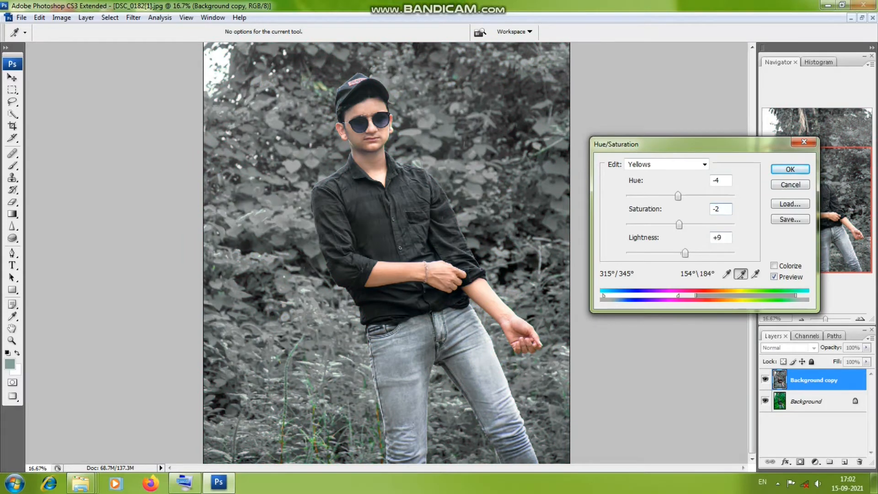
left_click_drag(679, 224, 690, 224)
mouse_move(688, 224)
left_mouse_down()
mouse_move(673, 224)
mouse_move(681, 224)
left_mouse_up()
key("Return")
Step: Clone clean grey foliage over the greenish leaves above the cap with a soft 199 px Clone Stamp
scroll(386, 252, "up", 3)
key("ctrl+plus")
key("ctrl+plus")
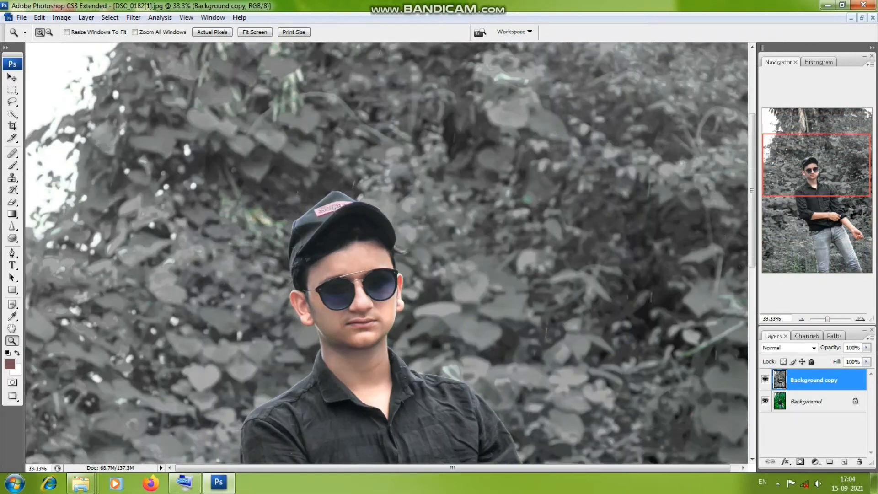
scroll(385, 253, "down", 1)
scroll(386, 253, "up", 1)
scroll(386, 252, "down", 1)
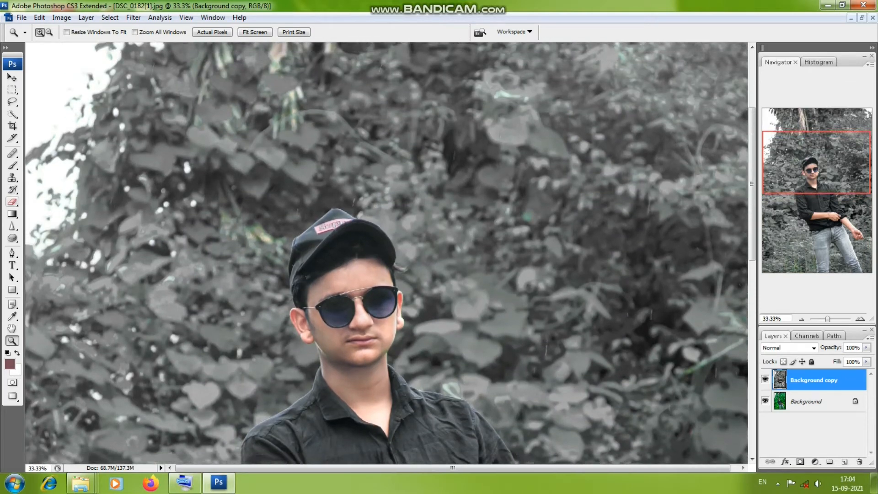
key("s")
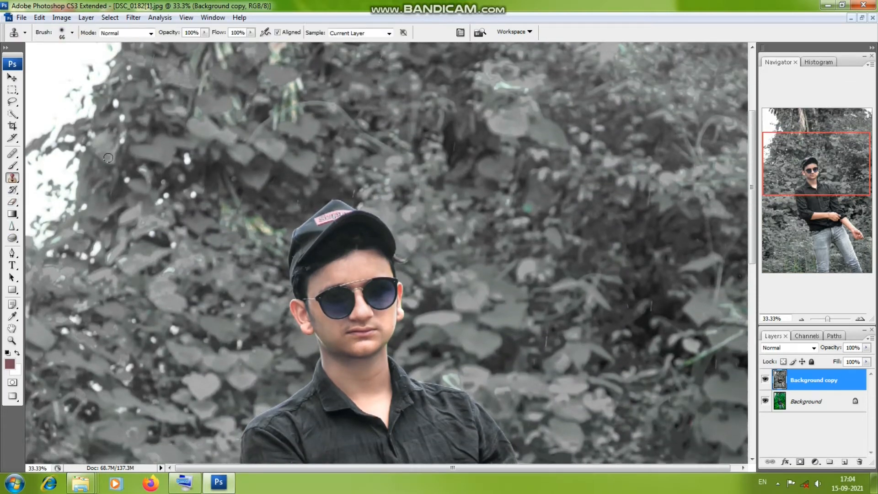
right_click(349, 124)
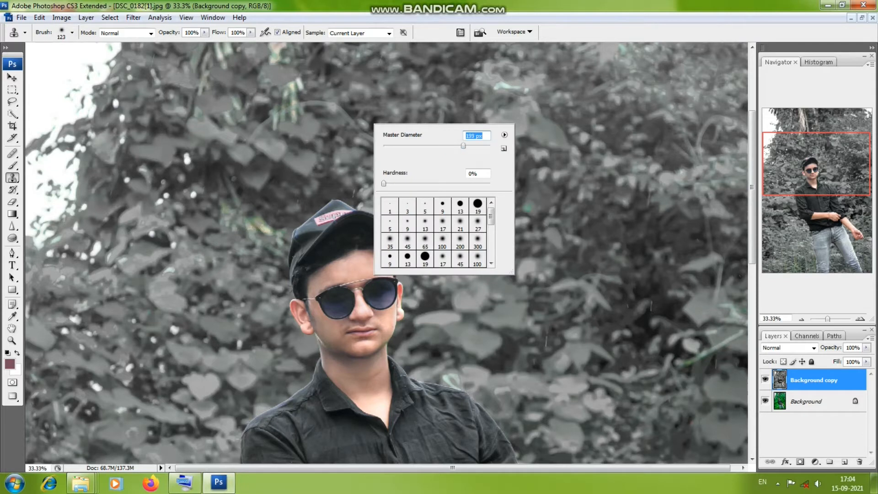
left_click(320, 95, "alt")
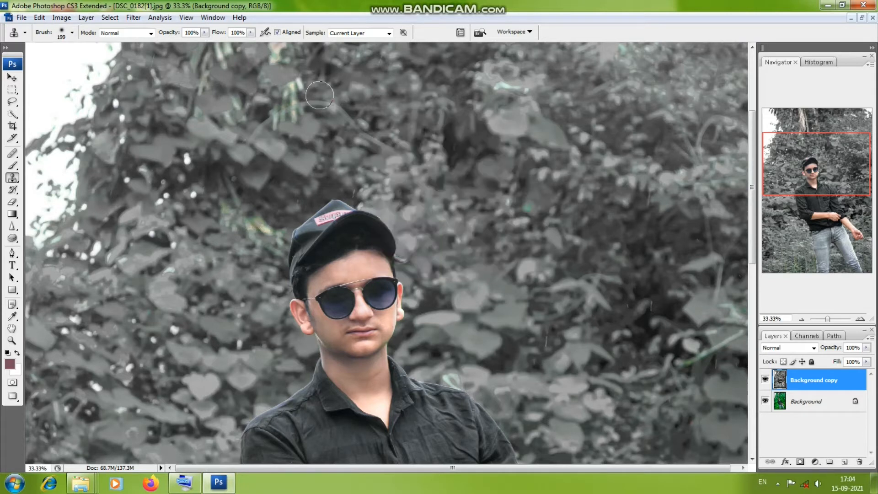
mouse_move(319, 95)
left_mouse_down()
mouse_move(293, 95)
mouse_move(296, 123)
mouse_move(288, 109)
mouse_move(300, 107)
mouse_move(296, 80)
mouse_move(277, 89)
left_mouse_up()
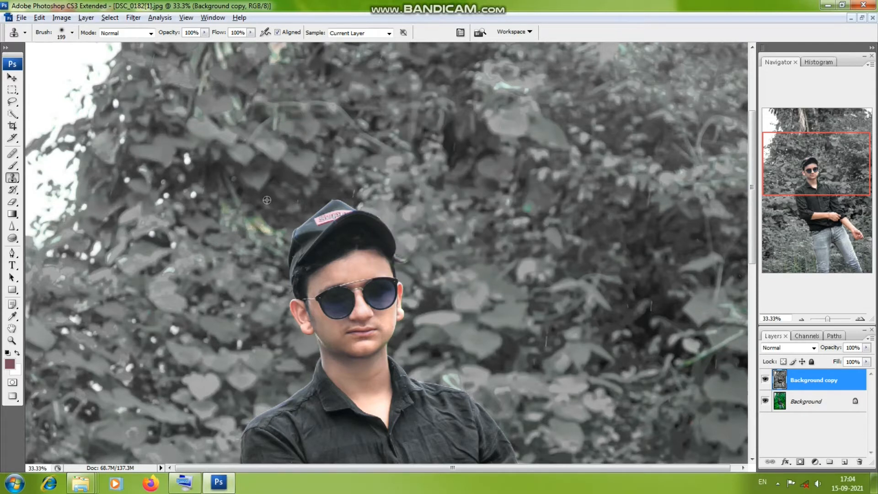
Step: Sample dark foliage near the cap and clone it over the yellow-green leaf patch beside the cap
left_click(267, 200, "alt")
left_click(269, 227)
mouse_move(263, 229)
left_mouse_down()
mouse_move(249, 235)
mouse_move(225, 207)
left_mouse_up()
scroll(240, 214, "down", 2)
left_click(255, 191)
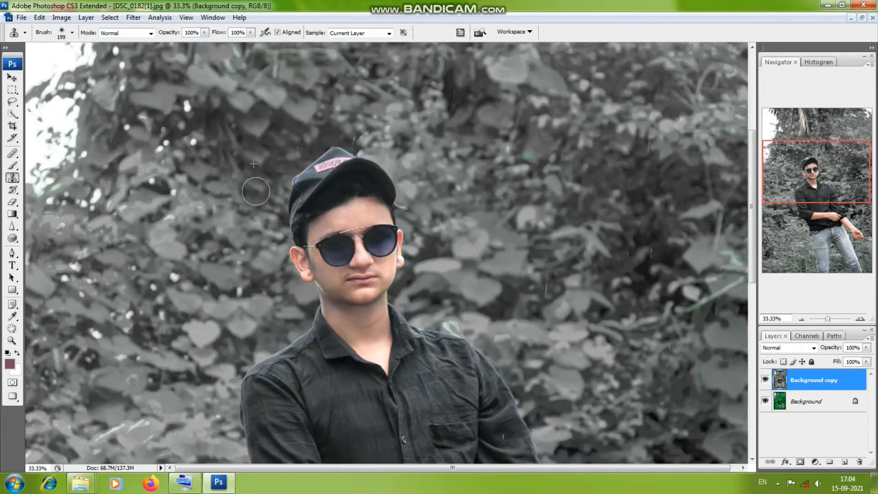
Step: Sample clean foliage beside the jeans and clone it over the upper part of the curved green stem
scroll(255, 191, "down", 6)
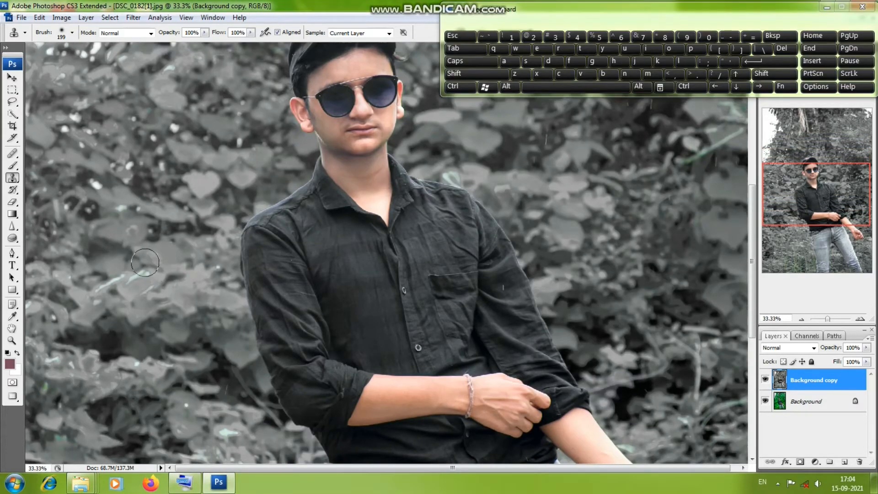
scroll(86, 283, "down", 6)
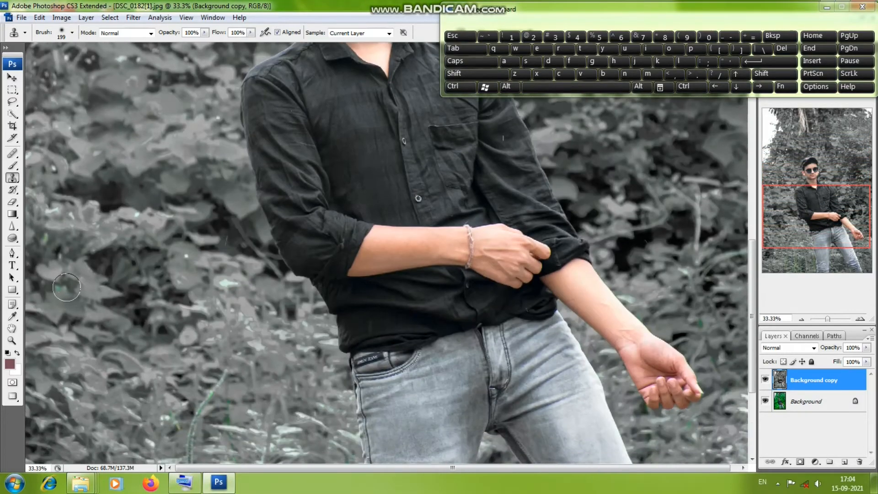
scroll(196, 313, "down", 1)
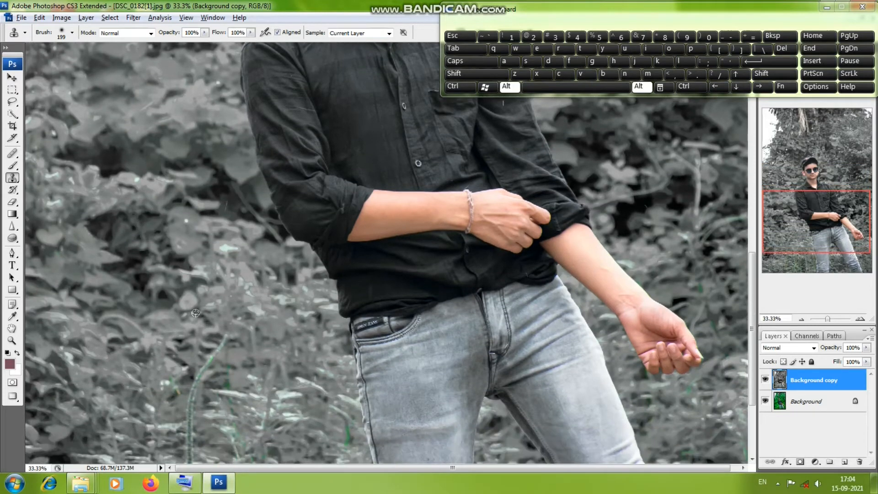
left_click(195, 313, "alt")
scroll(206, 362, "down", 5)
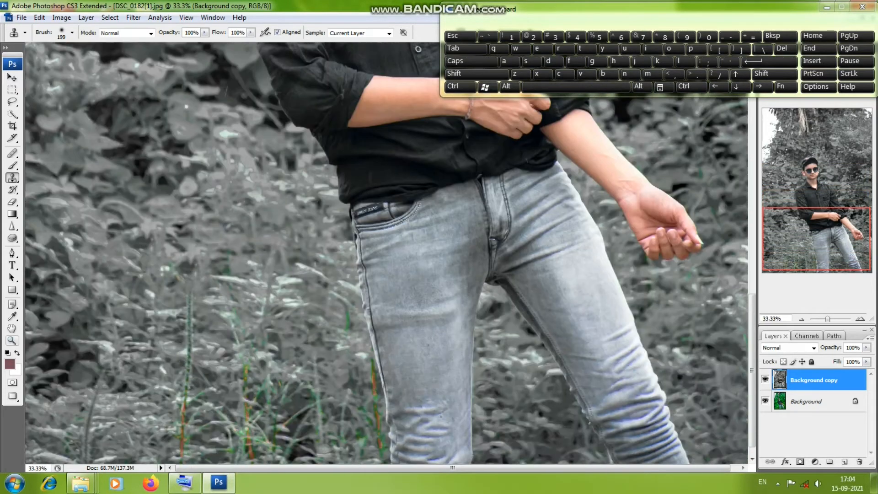
Step: Heal away the tall green-and-orange stem farthest from the leg using a soft 95 px Healing Brush
left_click(12, 341)
left_click(206, 366)
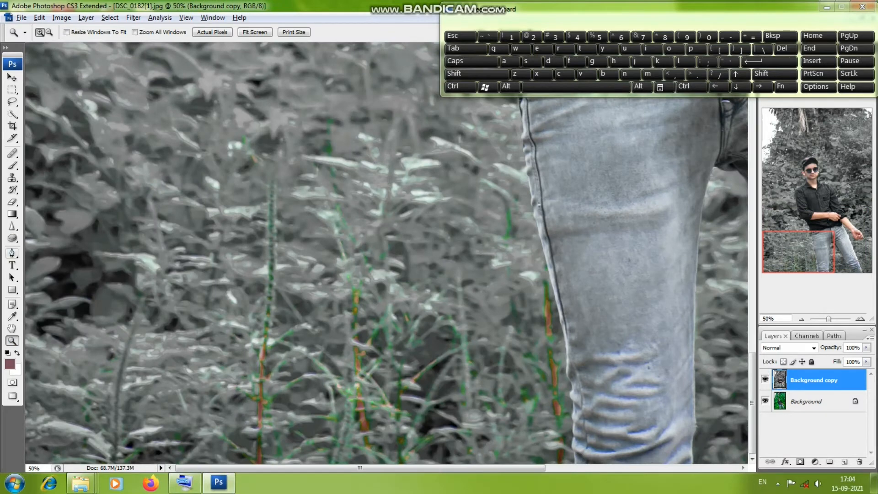
key("j")
right_click(273, 182)
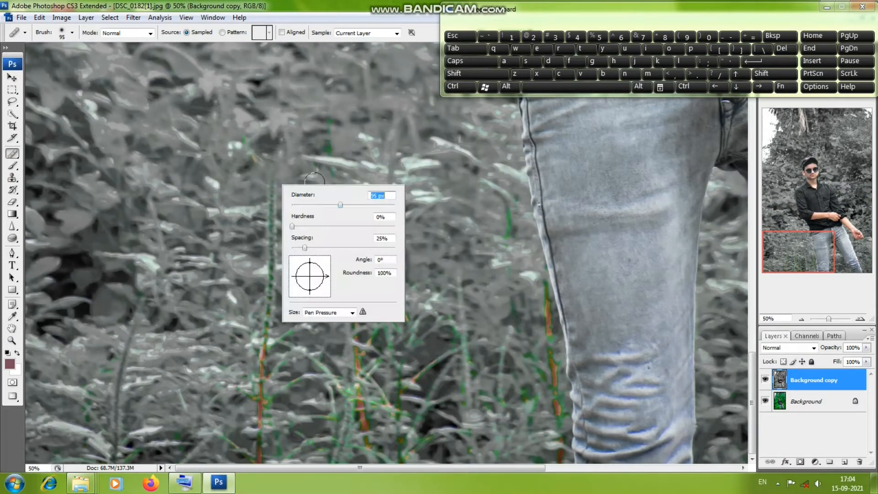
key("Return")
left_click_drag(272, 212, 261, 418)
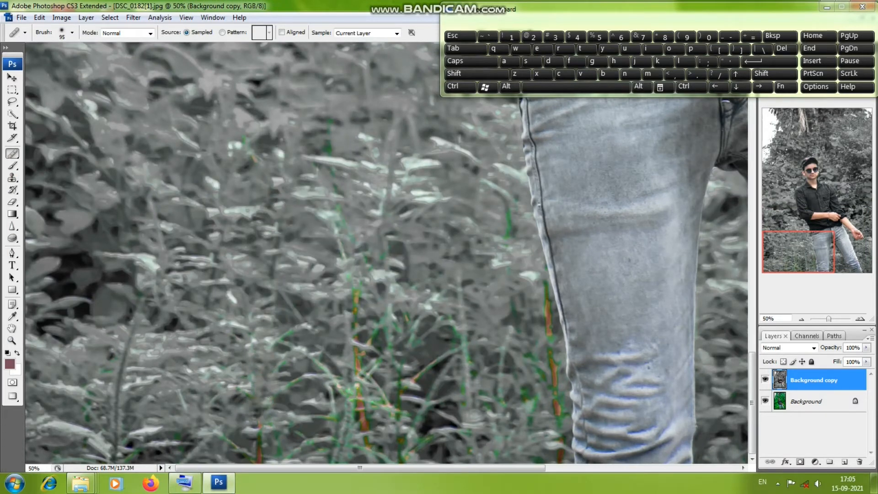
Step: Sample nearby grey foliage and heal away the orange stem in the middle of the grass
left_click_drag(343, 221, 352, 386)
left_click(335, 288, "alt")
left_click_drag(360, 279, 356, 410)
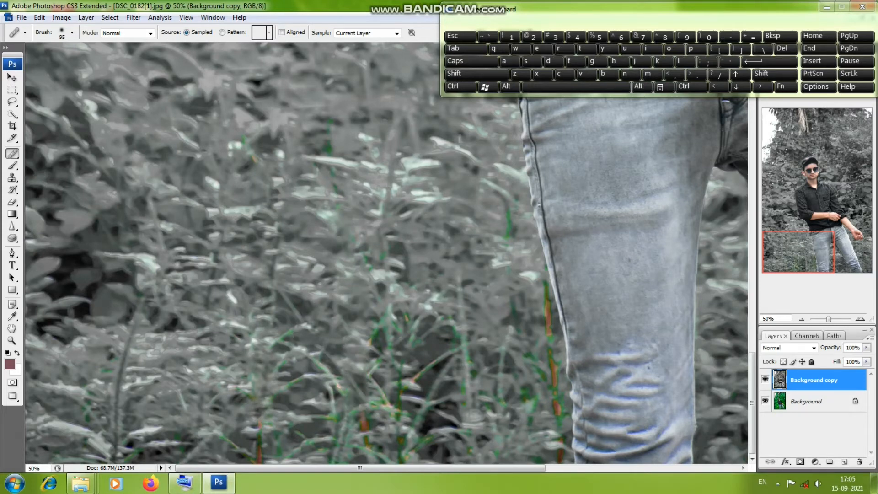
Step: Heal the remaining green tips above the middle stem and the green blades in the grass below it
left_click_drag(327, 106, 341, 231)
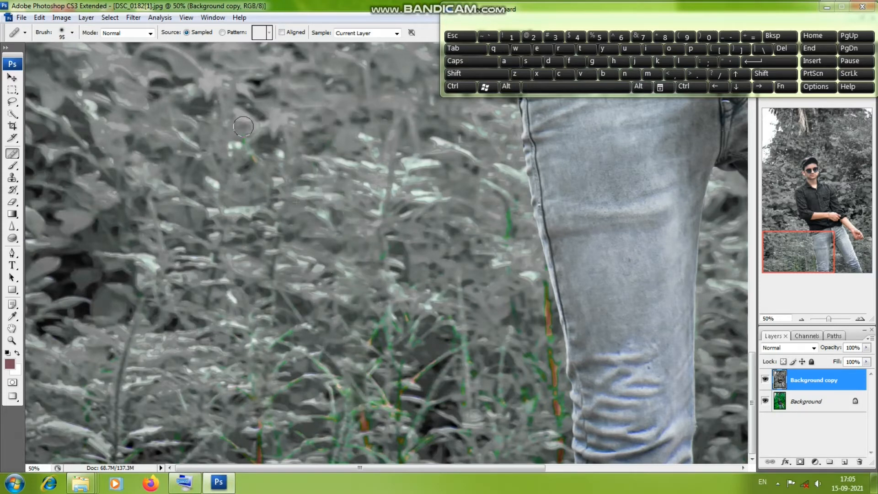
left_click_drag(387, 299, 397, 425)
left_click(341, 134, "alt")
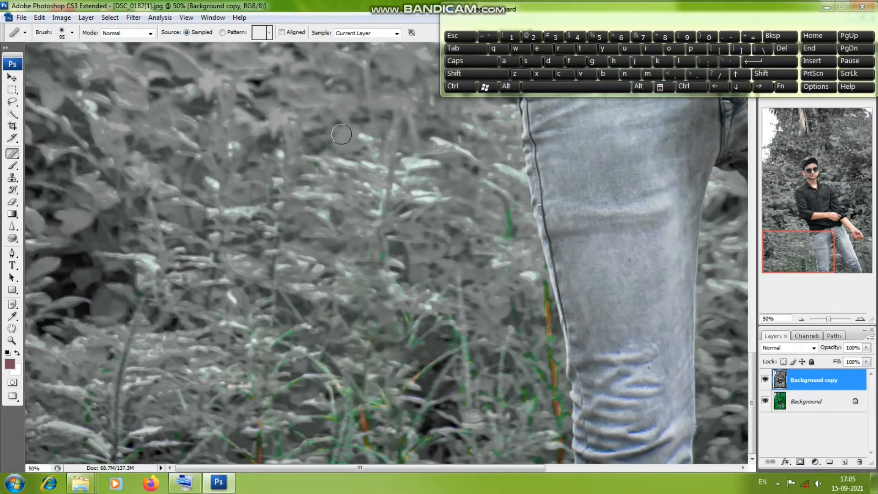
left_click_drag(371, 267, 343, 426)
Step: Enlarge the Healing Brush to 995 px, sample clean grey foliage and heal the coloured grass beside the leg
right_click(359, 331)
type("995")
key("Return")
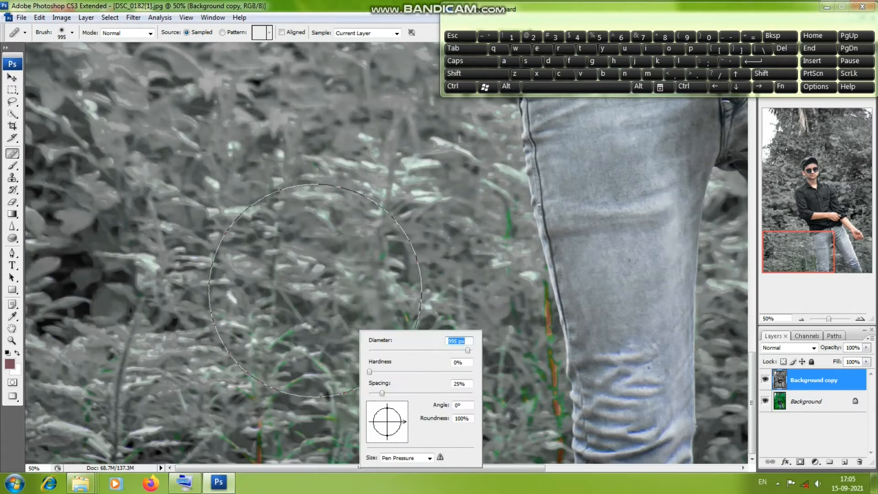
left_click(316, 290, "alt")
left_click(388, 329)
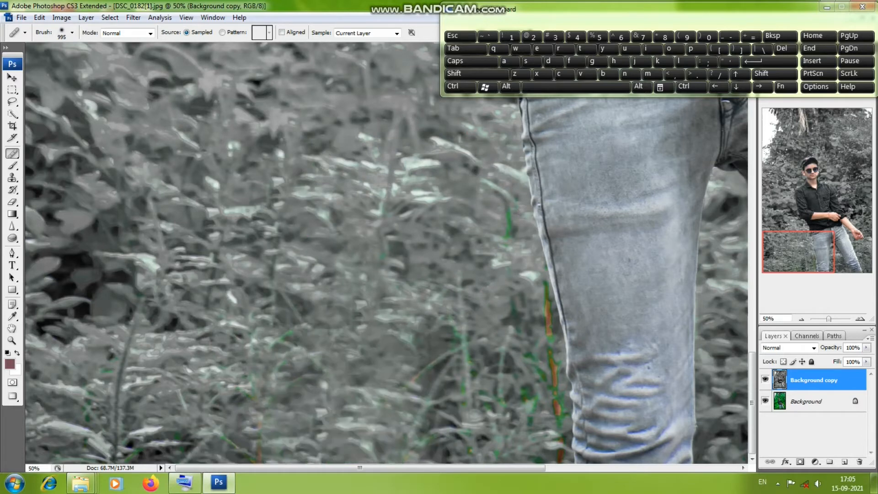
Step: Heal the green blades in the lower grass, reducing the Healing Brush to 402 px for the area nearer the leg
left_click(321, 428)
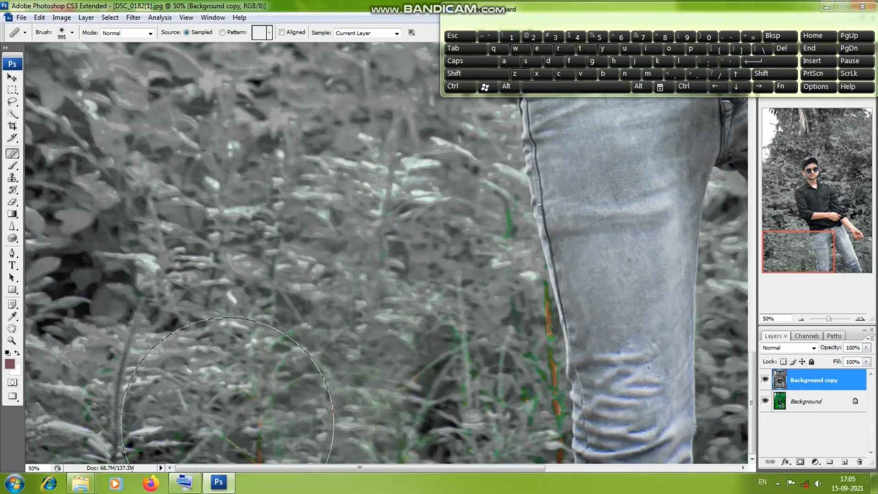
right_click(232, 323)
type("402")
key("Return")
left_click(462, 380)
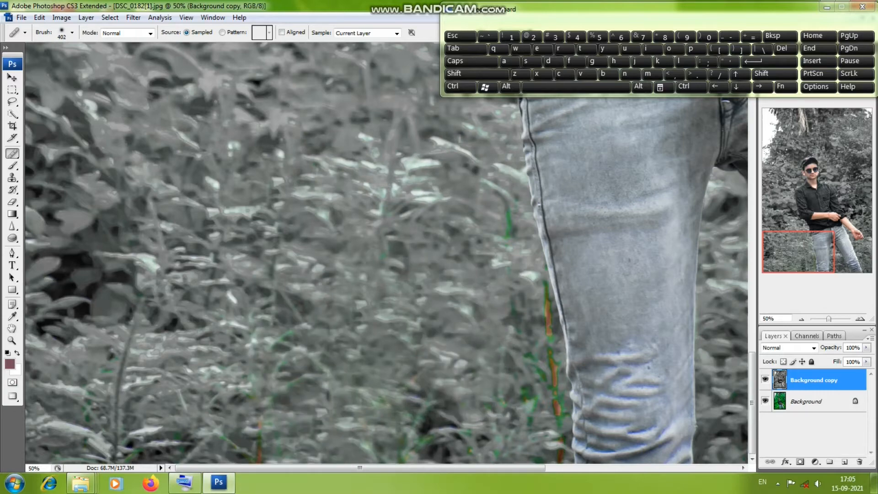
Step: Examine the whole portrait, then the face, neck and ear edges up close for leftover green fringing
key("z")
key("ctrl+minus")
key("ctrl+0")
key("ctrl+plus")
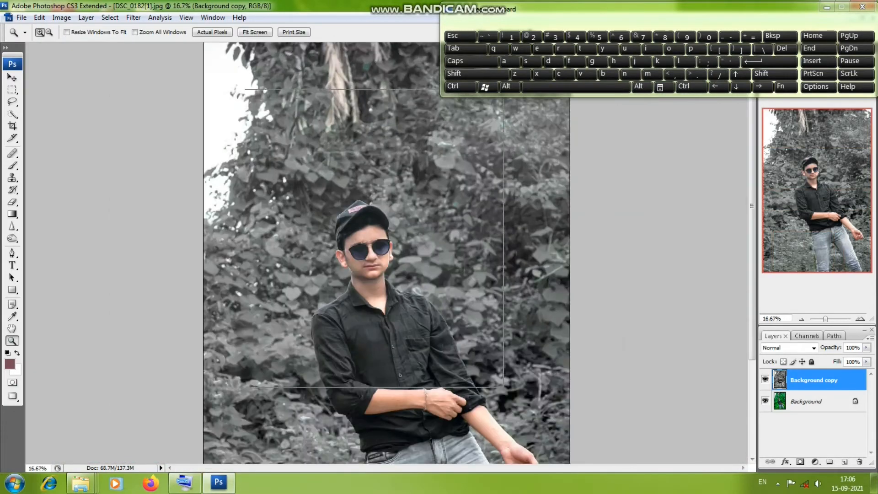
key("ctrl+plus")
scroll(386, 256, "down", 3)
scroll(386, 257, "up", 3)
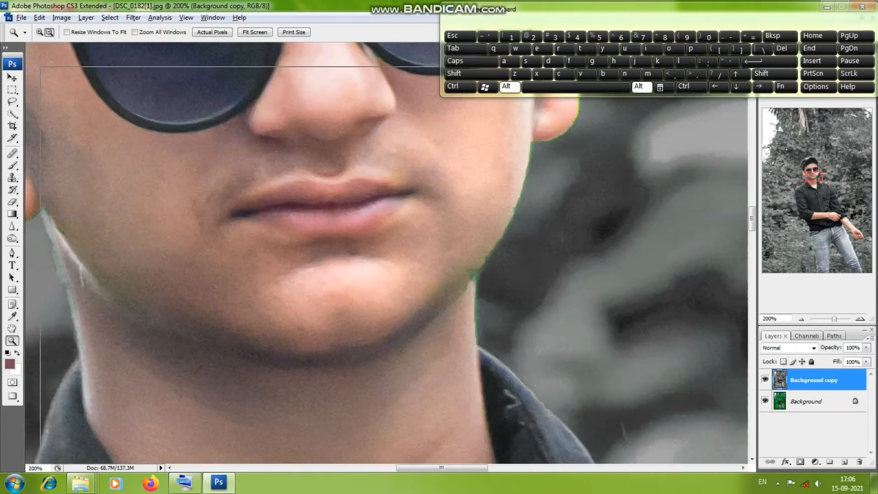
scroll(387, 256, "down", 2)
key("ctrl+plus")
scroll(386, 254, "up", 3)
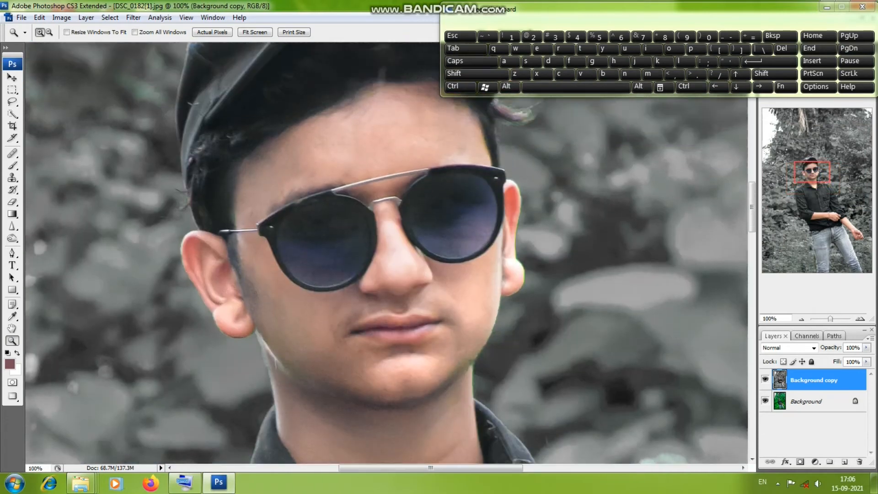
scroll(386, 254, "down", 1)
Step: Apply Selective Color to the Greens with Black set to +24%
key("alt+i")
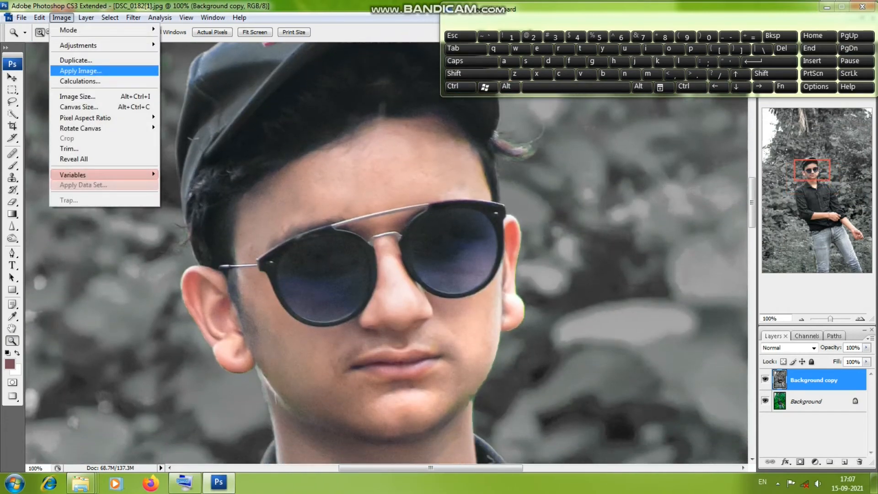
key("Right")
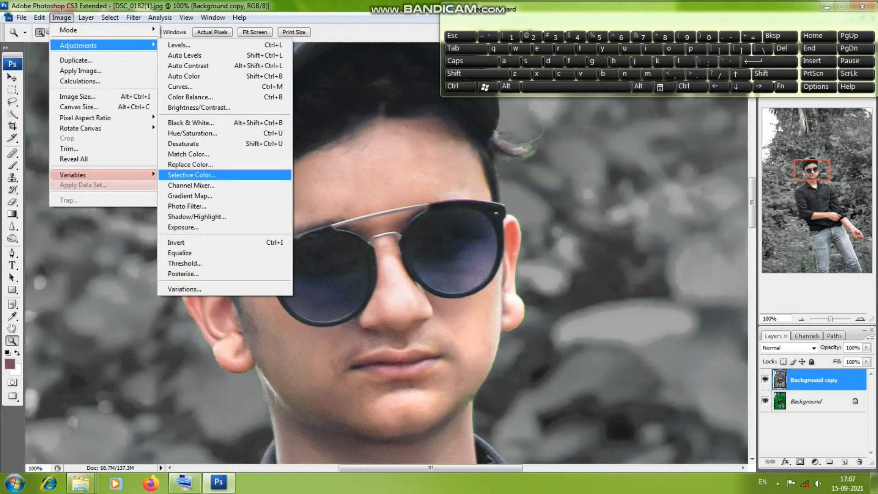
key("Return")
key("alt+Down")
key("Down")
key("Down")
key("Return")
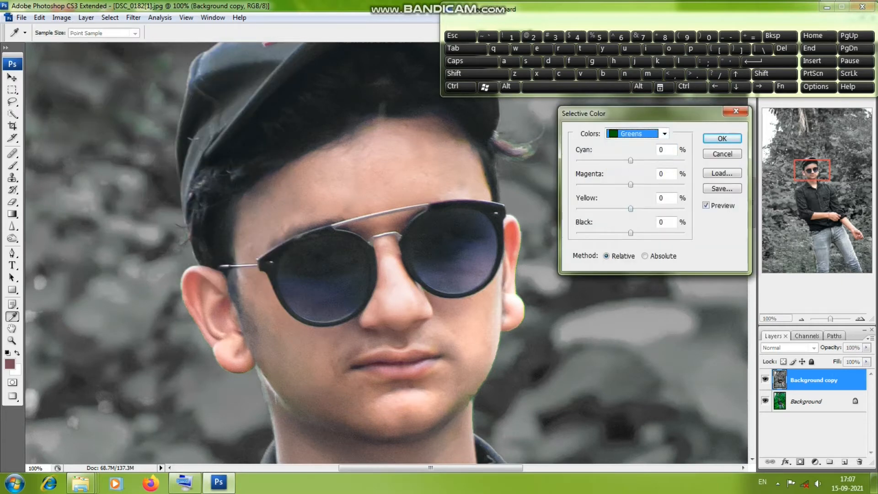
key("Tab")
key("Tab")
key("Tab")
key("Tab")
type("20")
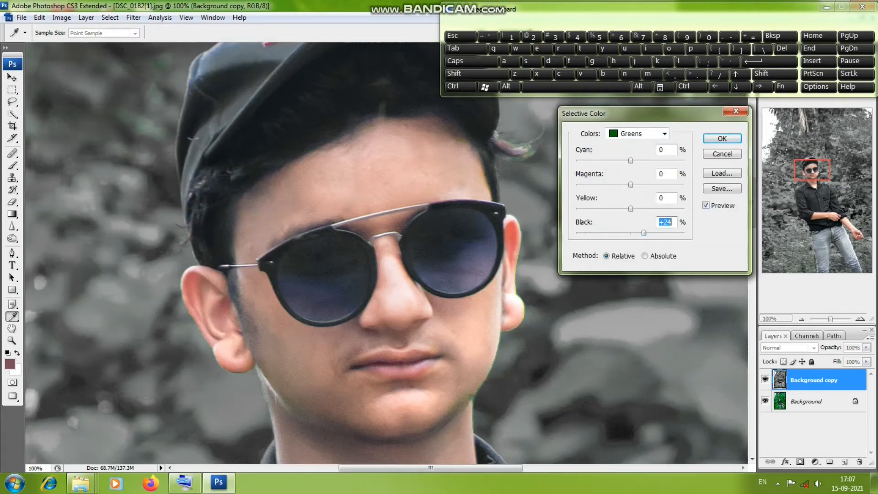
key("Return")
key("z")
key("alt+t")
key("Down")
key("Left")
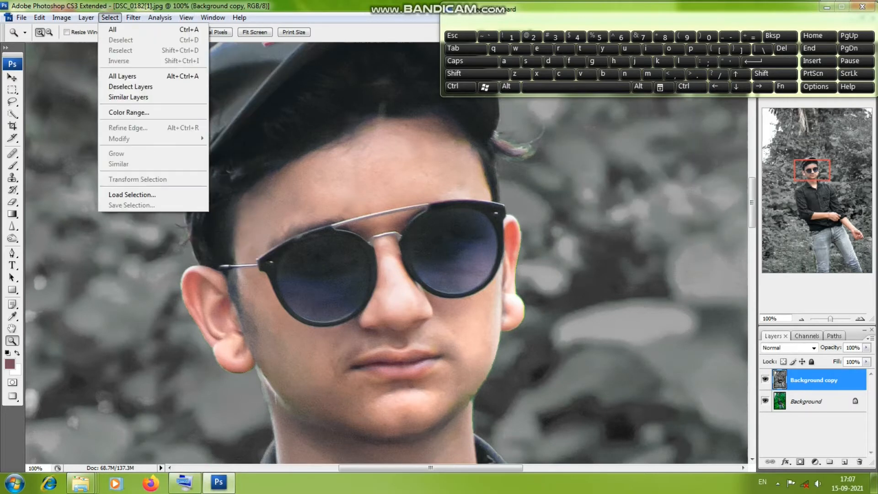
key("Left")
key("Right")
key("Right")
key("Left")
key("Left")
key("Left")
key("Left")
Step: In a Hue/Saturation adjustment, set the Greens' saturation to -100 and adjust their lightness
key("Down")
key("Right")
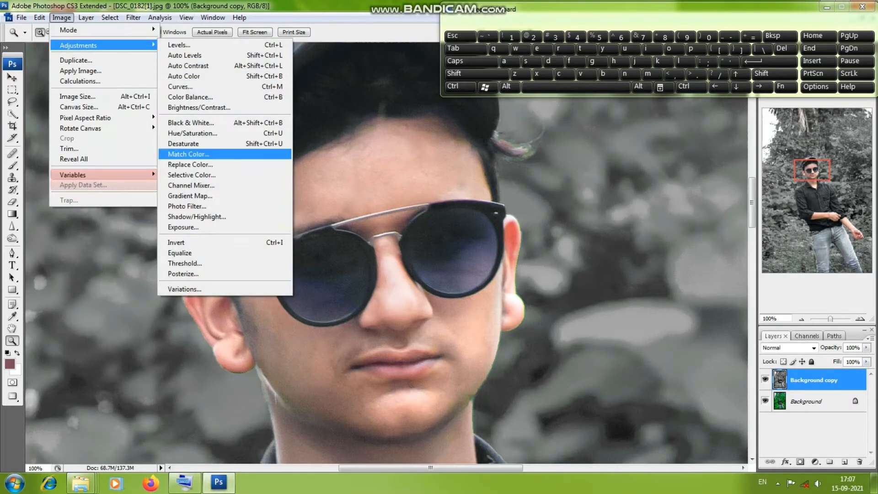
key("Down")
key("Up")
key("Up")
key("Up")
key("Up")
key("Up")
key("Return")
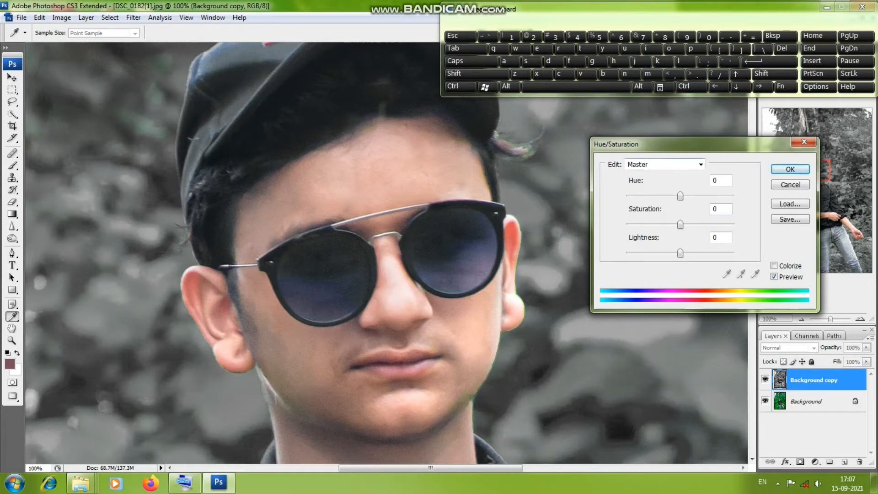
key("alt+Down")
key("Down")
key("Down")
key("Down")
key("Return")
key("Tab")
type("-100")
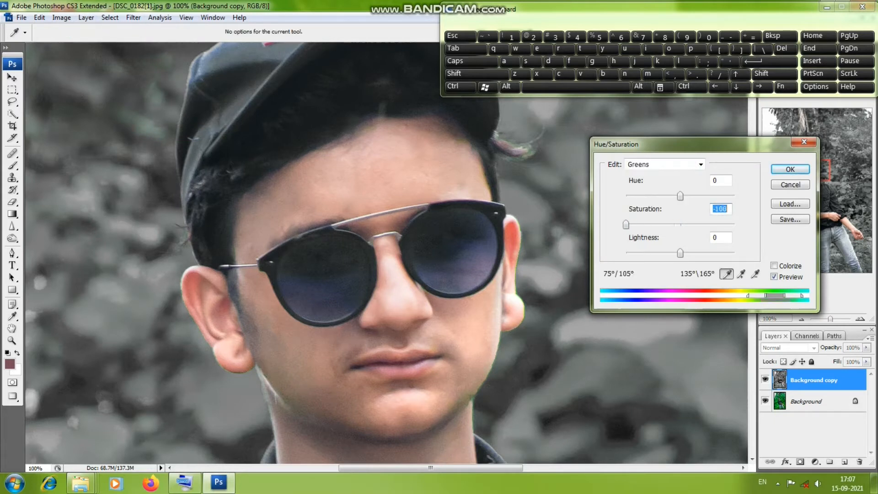
key("Tab")
type("95")
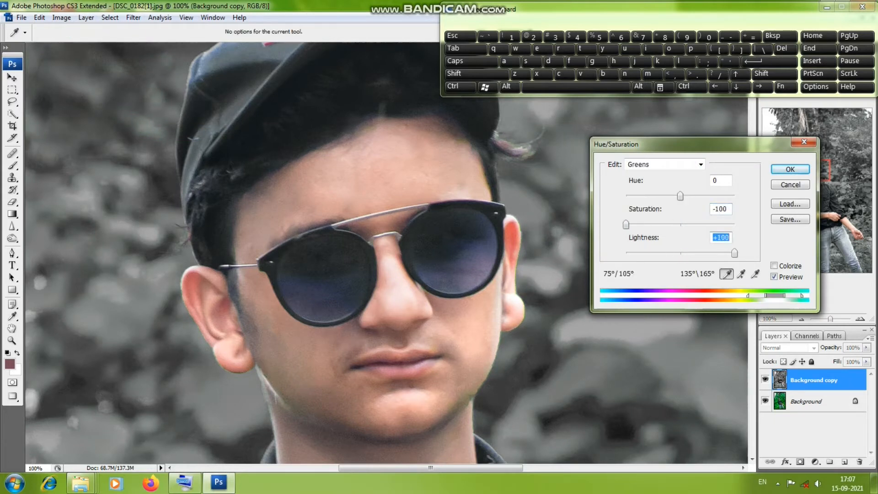
type("-125")
Step: Set the Yellows' saturation to -99 and lightness to -28, and apply the Hue/Saturation adjustment
key("shift+Tab")
key("alt+Down")
key("Up")
key("Return")
key("Tab")
key("Tab")
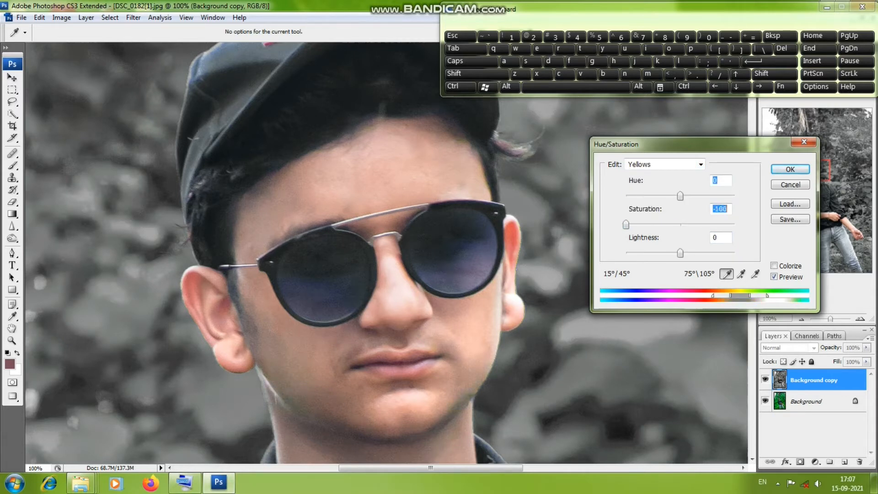
type("-99")
key("Tab")
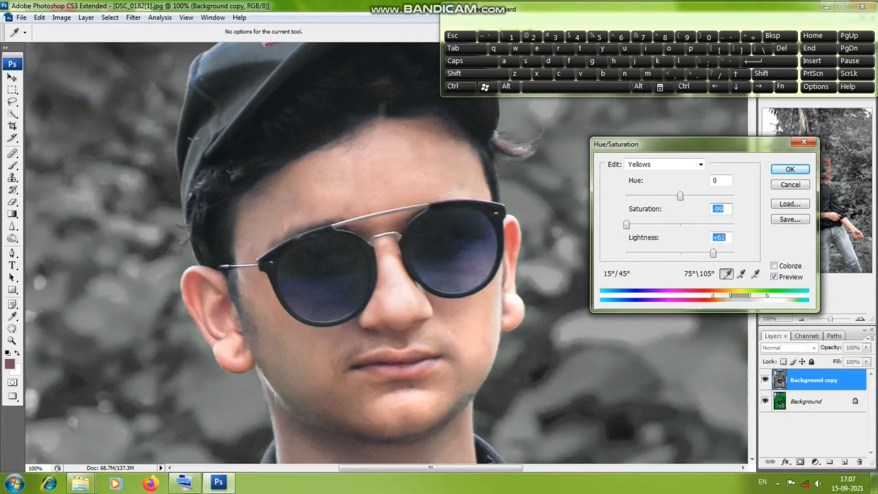
type("-25")
key("Tab")
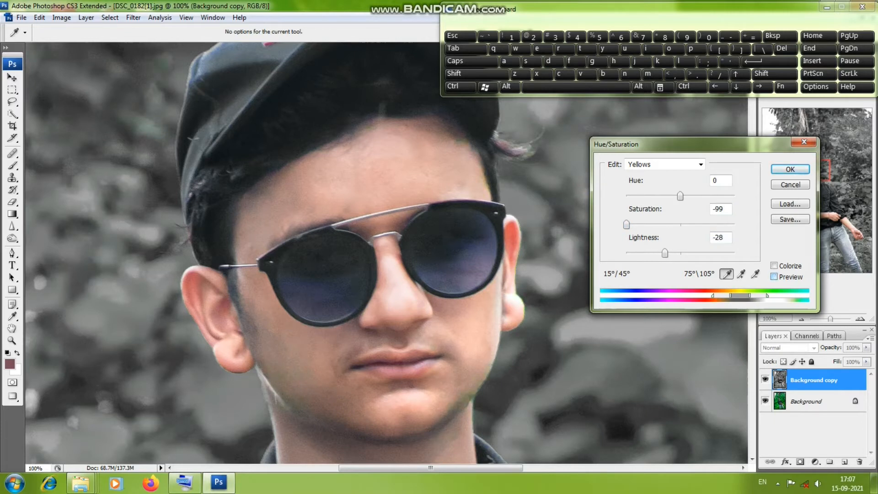
key("Return")
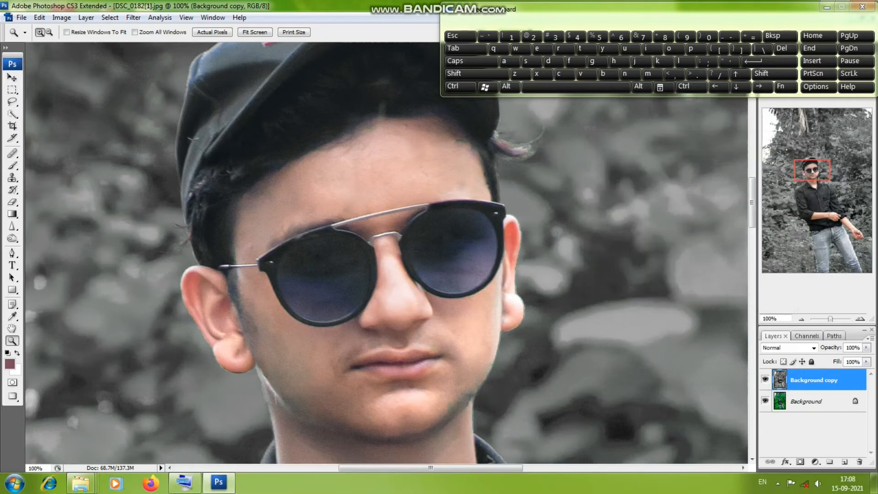
Step: Add a new layer above Background copy, set the background colour to black and fill the layer with it
scroll(386, 253, "down", 2)
scroll(386, 253, "down", 4)
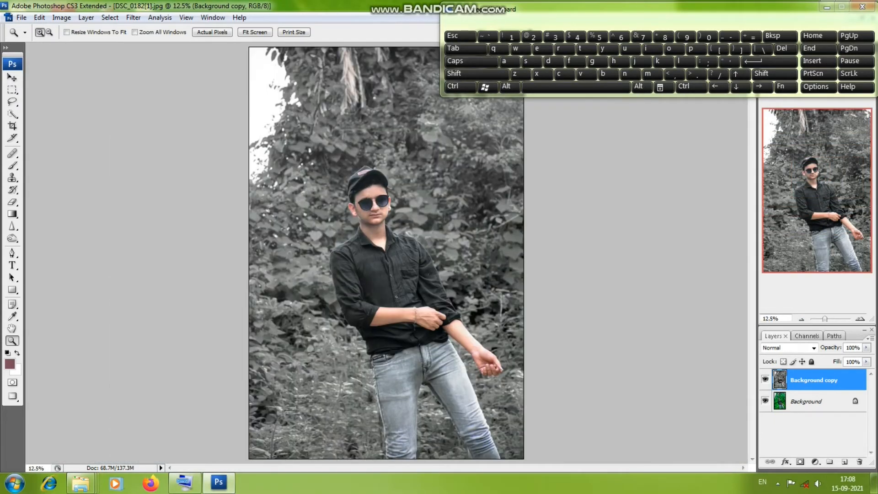
left_click(844, 462)
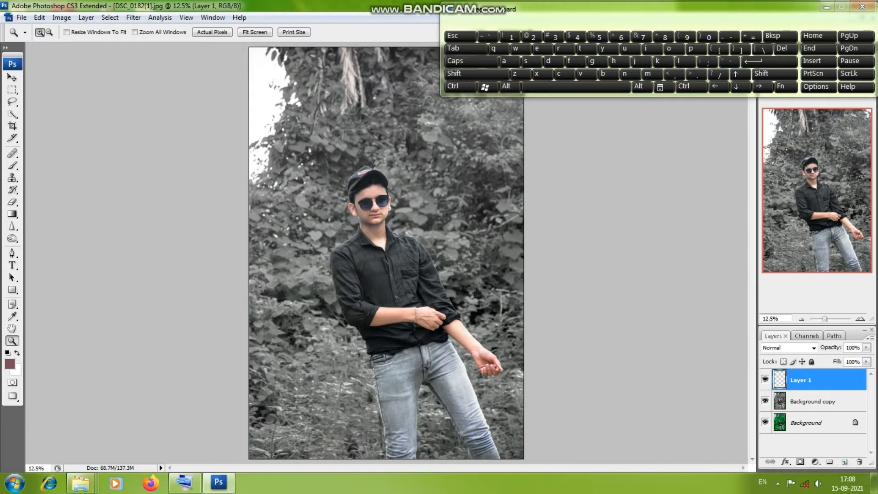
left_click(787, 348)
left_click(772, 81)
left_click(16, 369)
left_click_drag(14, 160, 11, 200)
key("Return")
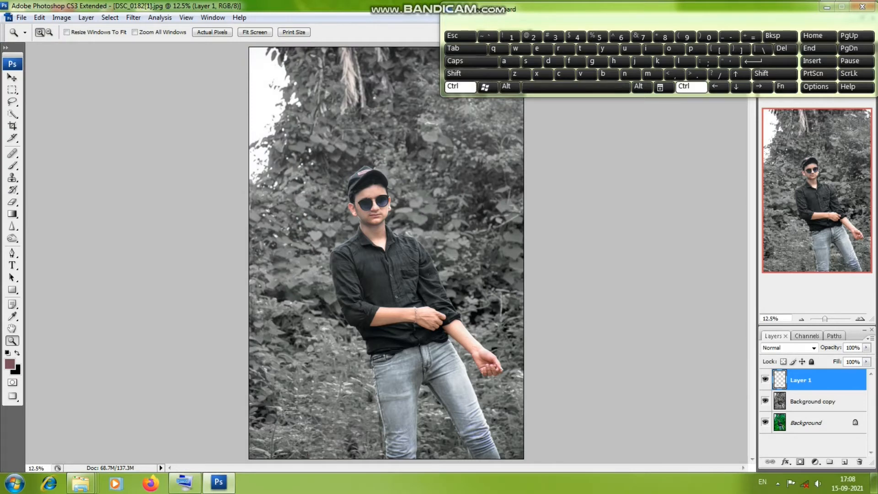
key("ctrl+BackSpace")
Step: Erase the black over the man in the middle with a soft 2028 px Eraser, leaving a dark vignette
left_click(13, 202)
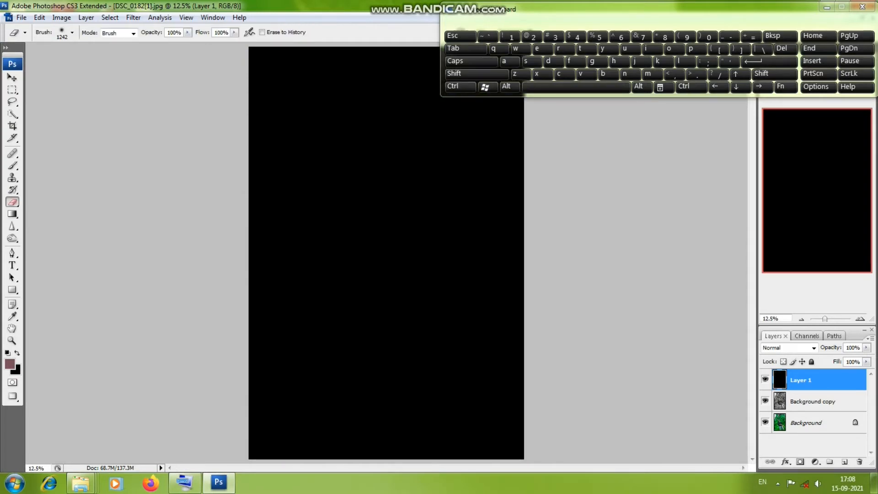
right_click(12, 202)
left_click(50, 201)
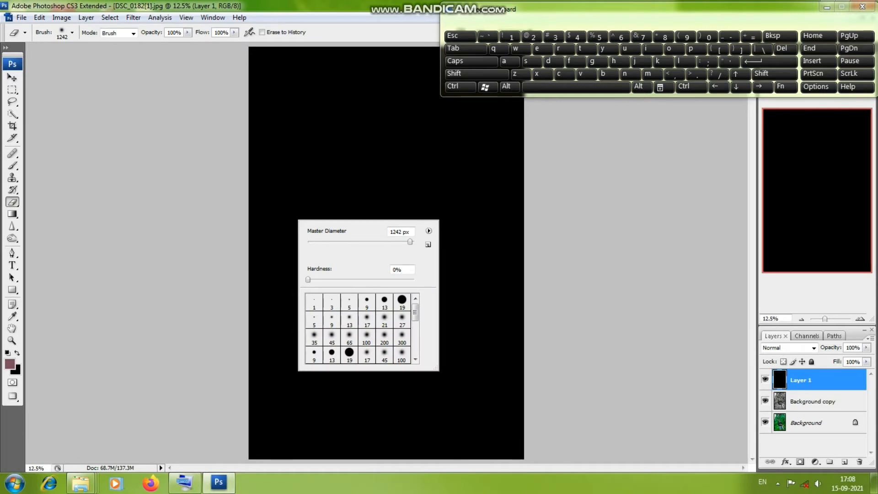
left_click_drag(410, 242, 414, 242)
key("Return")
mouse_move(373, 163)
left_mouse_down()
mouse_move(375, 301)
mouse_move(363, 342)
mouse_move(387, 385)
mouse_move(417, 331)
mouse_move(447, 421)
mouse_move(458, 381)
mouse_move(427, 404)
mouse_move(451, 378)
left_mouse_up()
Step: Lower the black vignette layer's fill to 21% and its opacity to 35%, checking the effect by toggling its visibility
left_click(866, 362)
left_click_drag(865, 372, 830, 358)
left_click(867, 347)
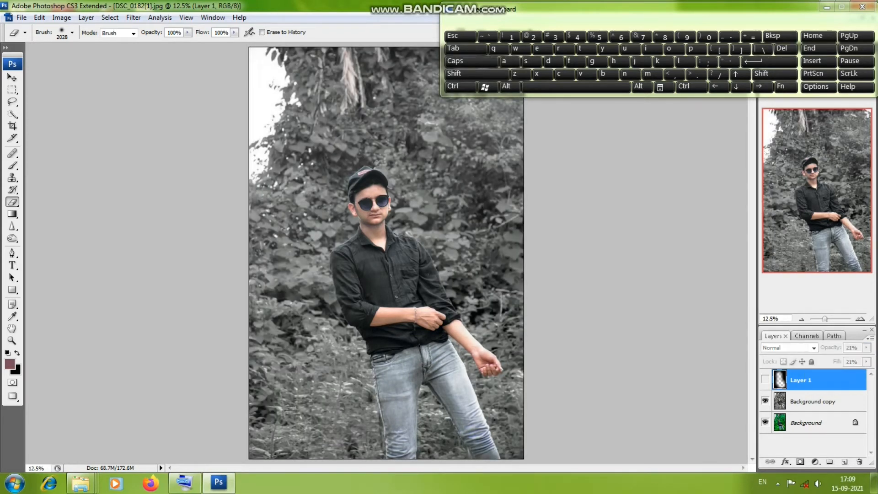
left_click(765, 379)
left_click(765, 379)
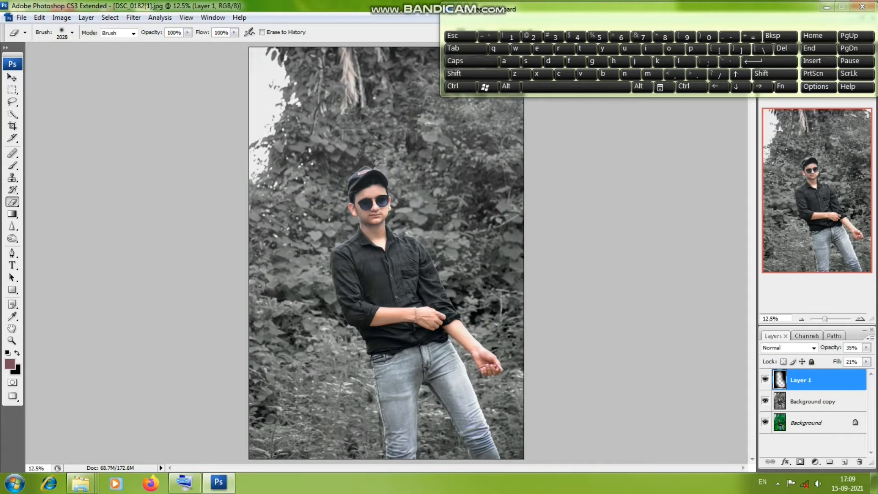
Step: Set the vignette layer's fill to 38% and toggle its visibility to compare the photo with and without it
left_click(867, 361)
left_click_drag(824, 372, 836, 372)
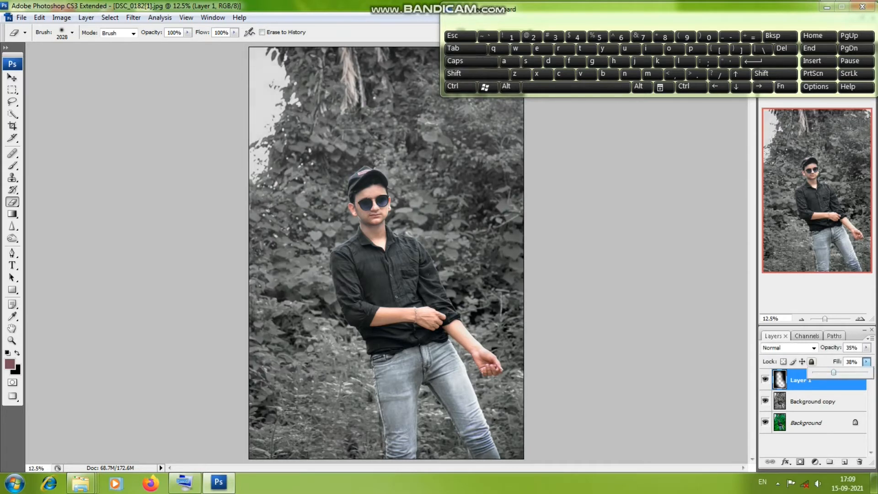
left_click(765, 379)
left_click(765, 379)
left_click(765, 379)
left_click(765, 379)
left_click(765, 379)
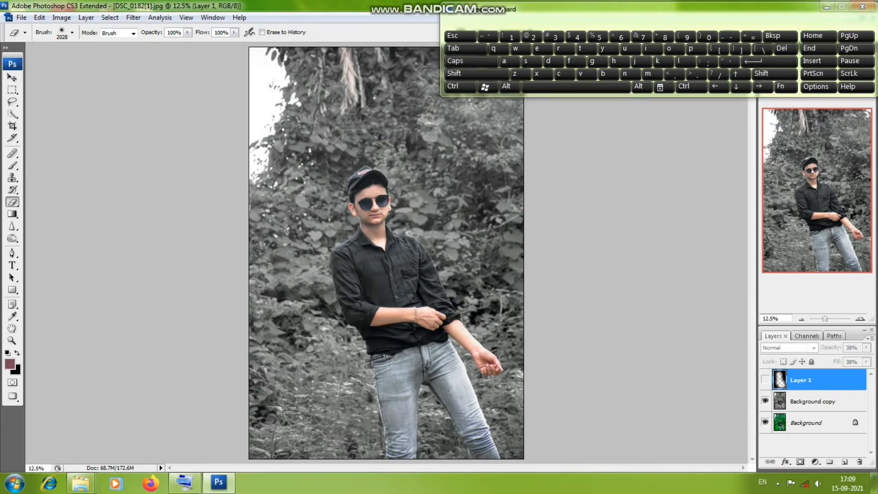
left_click(765, 379)
Step: Start opening another image file and browse to Local Disk (E:)
key("z")
left_click(21, 17)
left_click(28, 38)
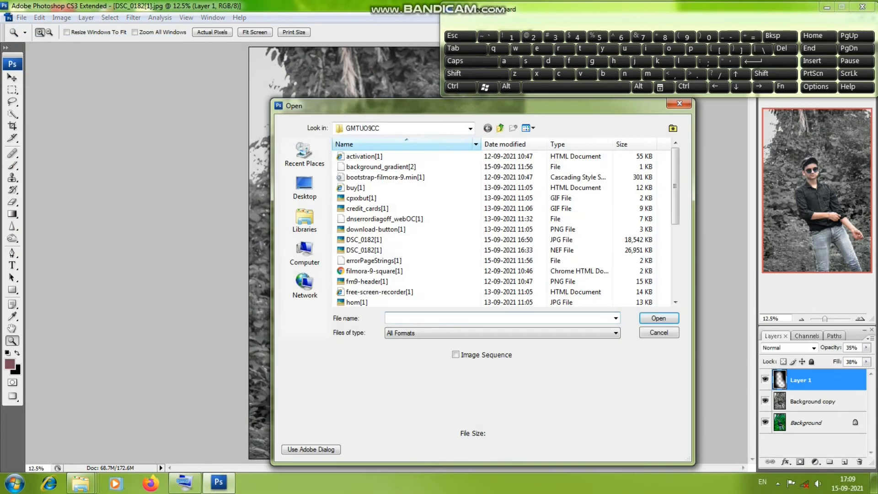
left_click(501, 127)
left_click(500, 127)
left_click(500, 127)
left_click(500, 128)
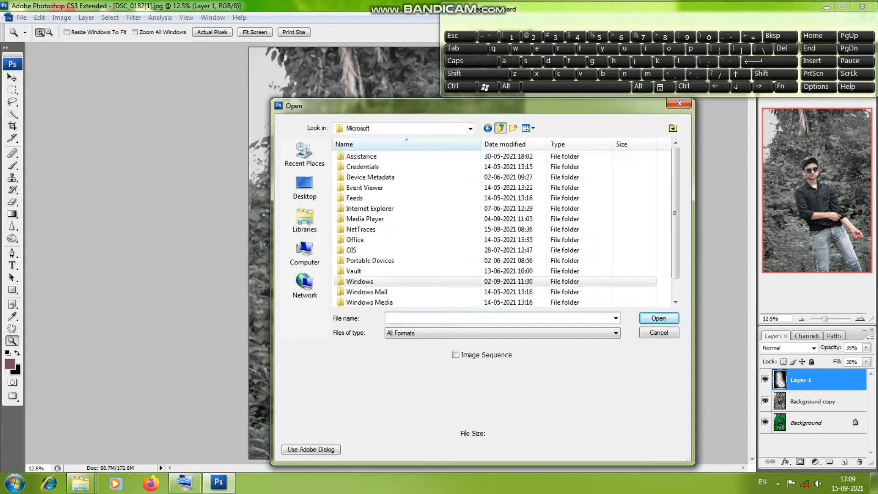
left_click(500, 128)
left_click(501, 128)
left_click(305, 252)
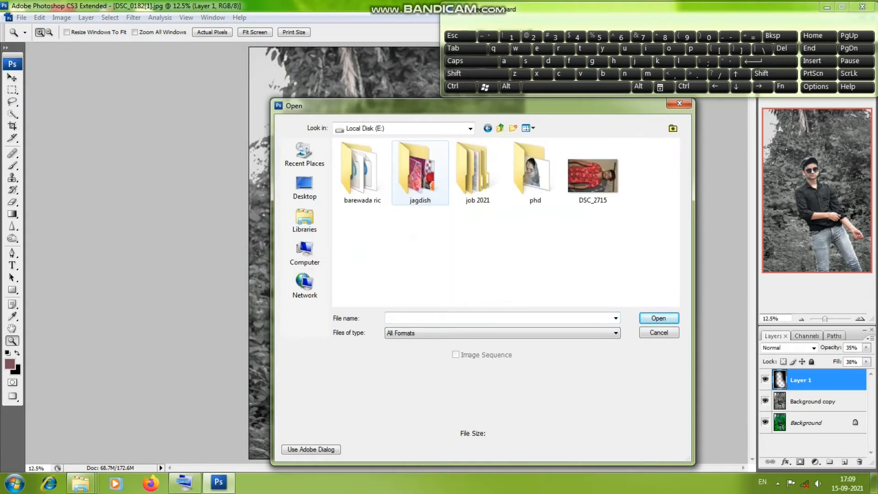
double_click(366, 192)
Step: Browse through the job 2021 folder to the collection of background images and open blurred-grass-png-images
double_click(476, 173)
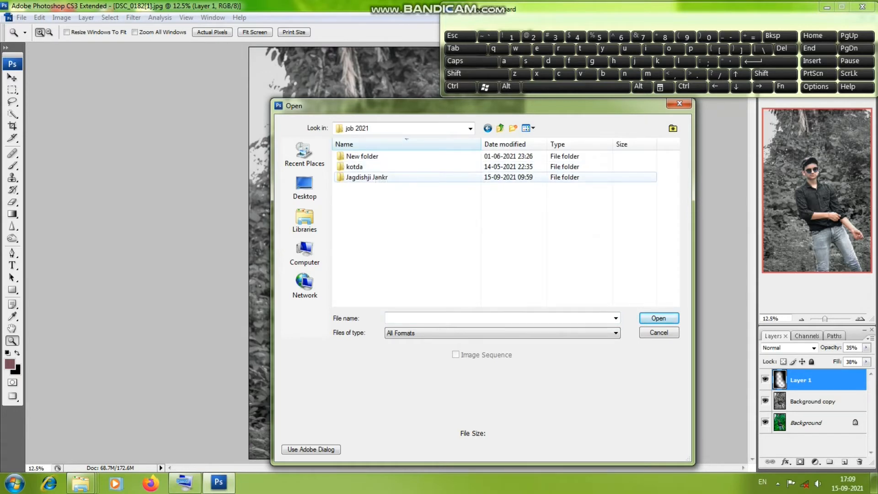
double_click(361, 178)
double_click(356, 177)
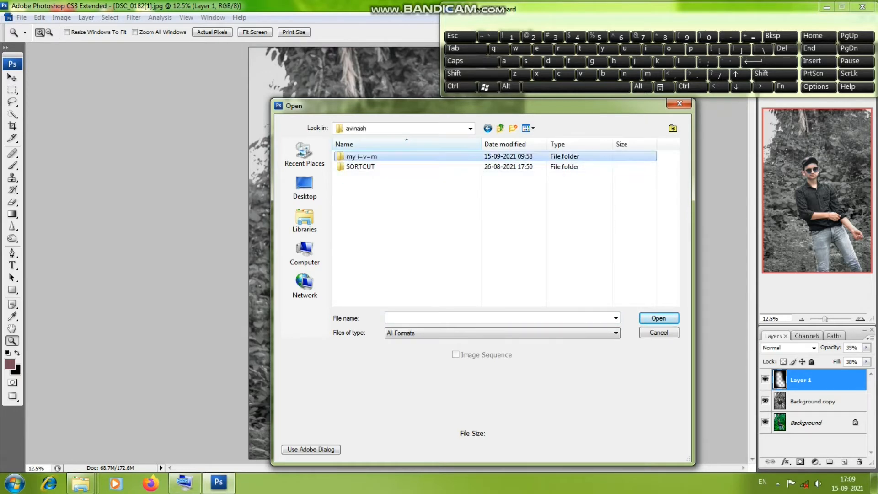
double_click(359, 156)
double_click(364, 167)
scroll(501, 222, "down", 2)
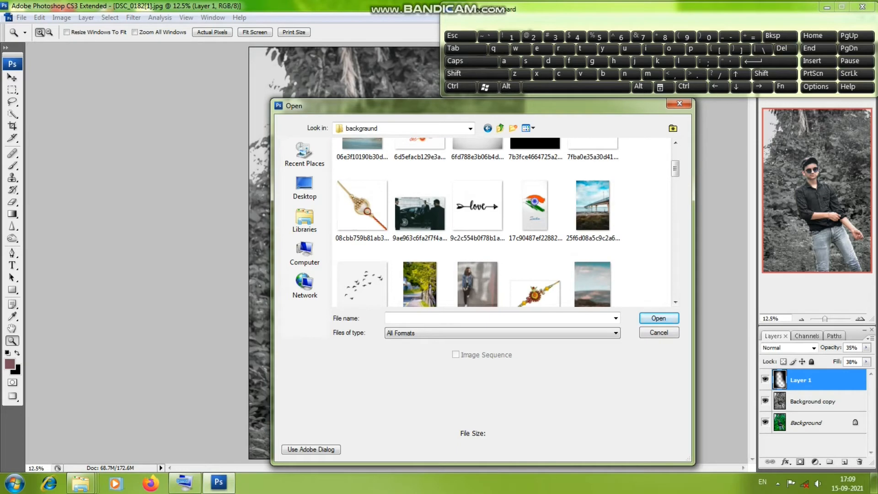
scroll(501, 222, "down", 2)
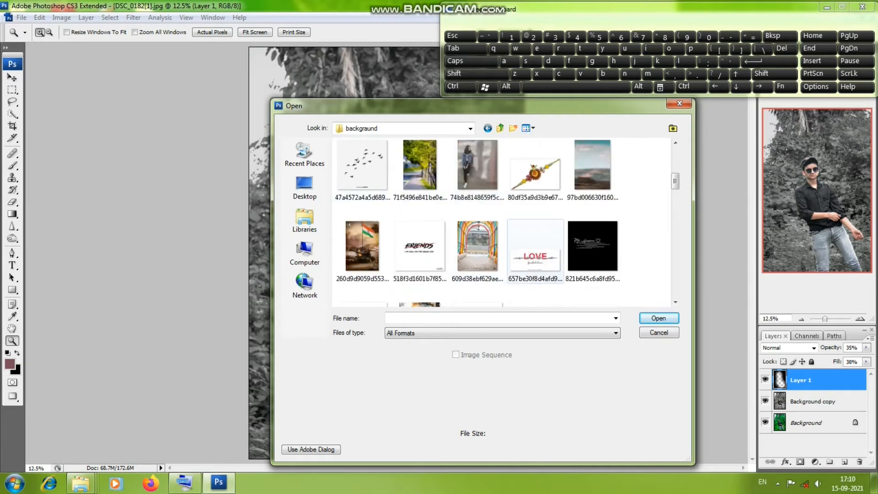
scroll(535, 247, "down", 2)
scroll(535, 238, "down", 4)
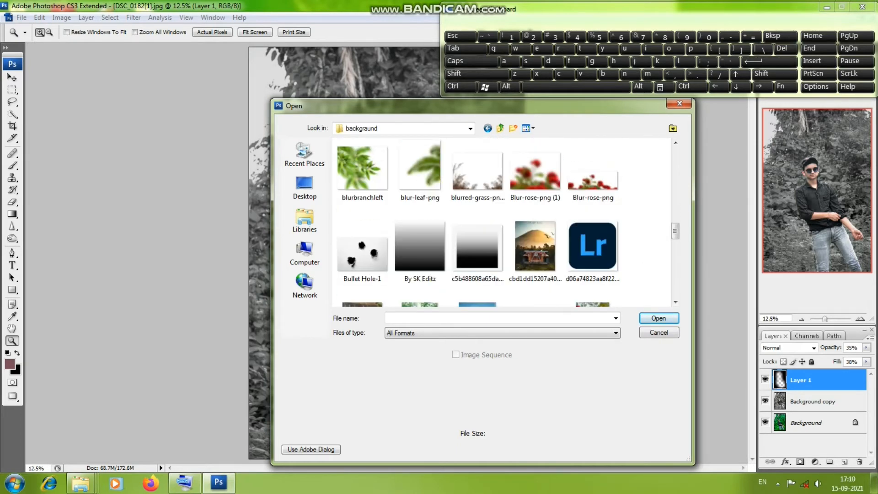
scroll(535, 238, "up", 2)
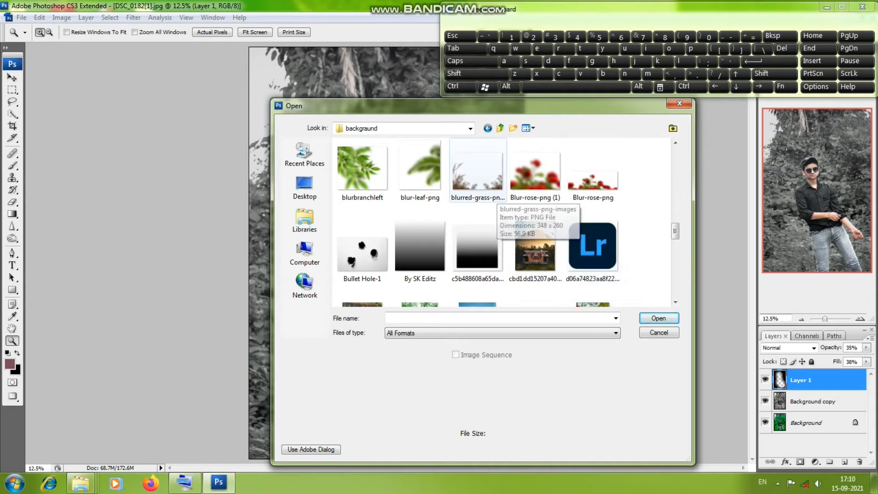
left_click(490, 186)
left_click(658, 318)
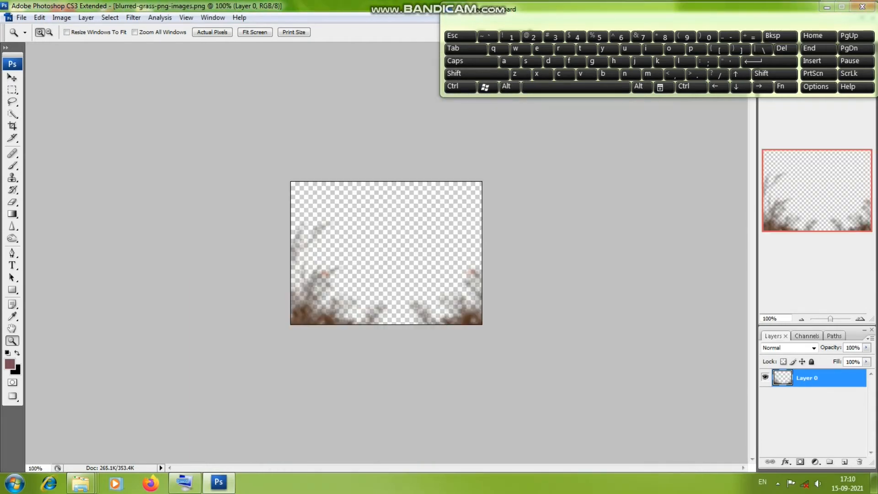
Step: Float the image windows, copy the blurred grass into the DSC_0182 portrait as a new layer, and return to the maximized portrait
key("f")
key("f")
key("f")
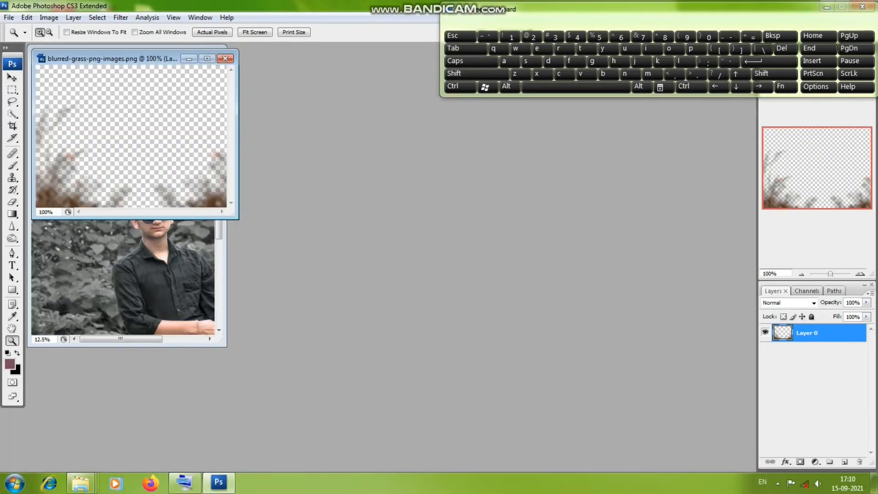
left_click_drag(115, 58, 374, 157)
key("v")
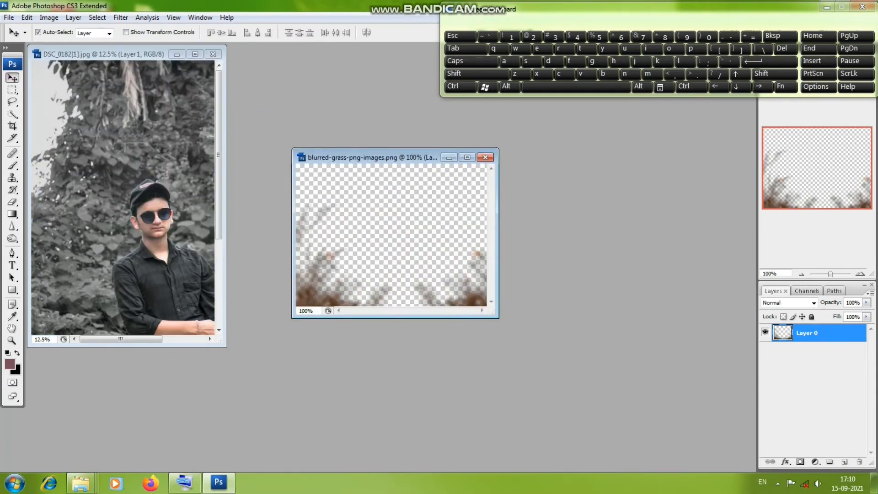
left_click_drag(332, 286, 107, 281)
left_click(449, 158)
left_click(195, 54)
key("z")
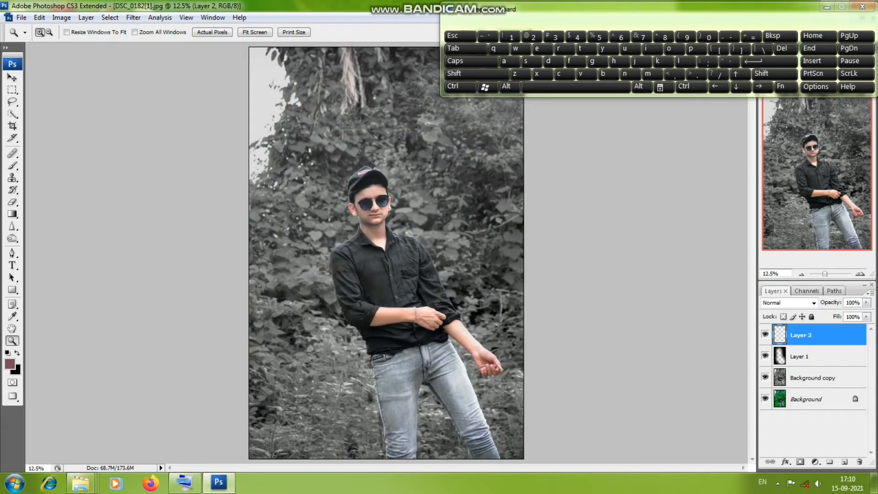
Step: Scale the blurred grass layer to the photo's full width and stretch it down to cover the lower part of the portrait
key("ctrl+plus")
scroll(386, 253, "up", 1)
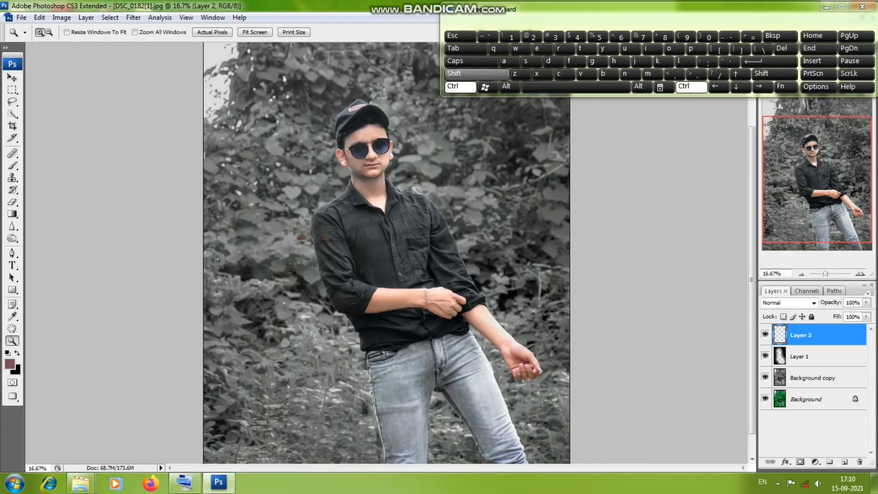
key("ctrl+t")
left_click_drag(329, 240, 569, 333)
left_click_drag(298, 277, 204, 277)
scroll(204, 278, "down", 1)
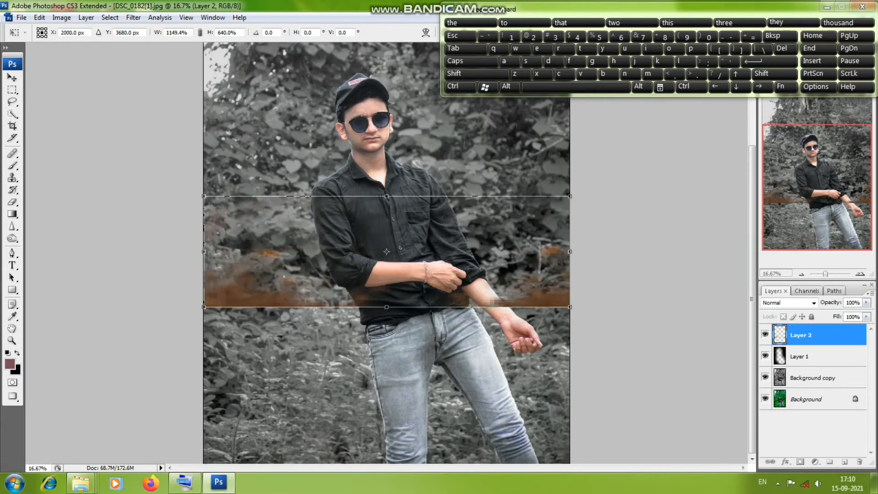
left_click_drag(387, 307, 387, 487)
left_click_drag(204, 196, 197, 190)
key("Return")
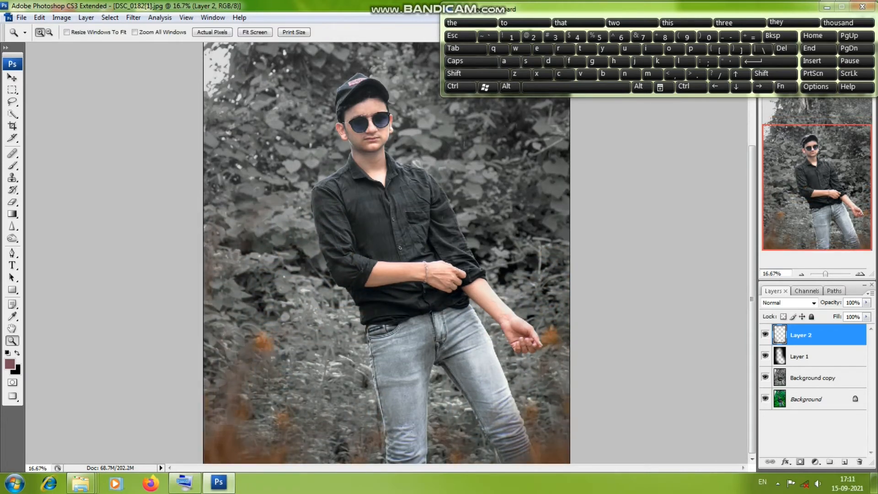
Step: Desaturate the blurred grass layer with Hue/Saturation at a saturation of -100
scroll(387, 253, "down", 1)
scroll(387, 253, "down", 1)
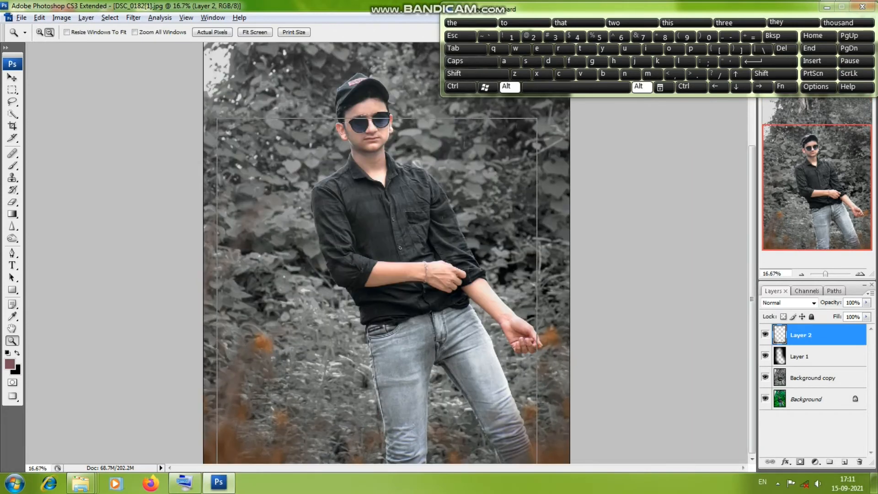
left_click_drag(324, 330, 328, 318)
scroll(386, 253, "up", 1)
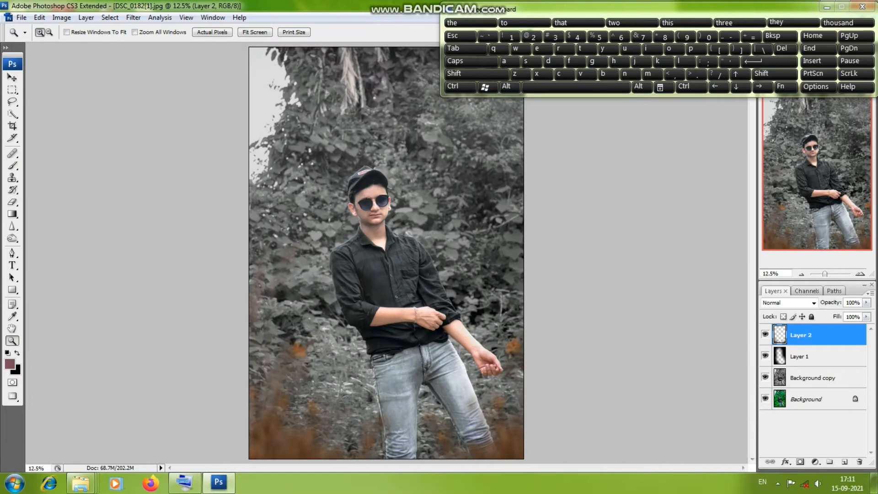
left_click(61, 18)
mouse_move(78, 43)
left_click(192, 133)
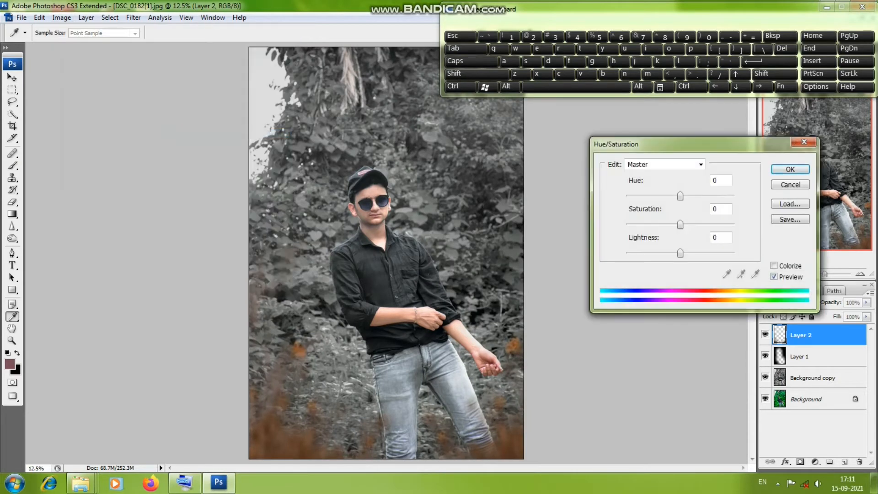
left_click_drag(680, 225, 626, 224)
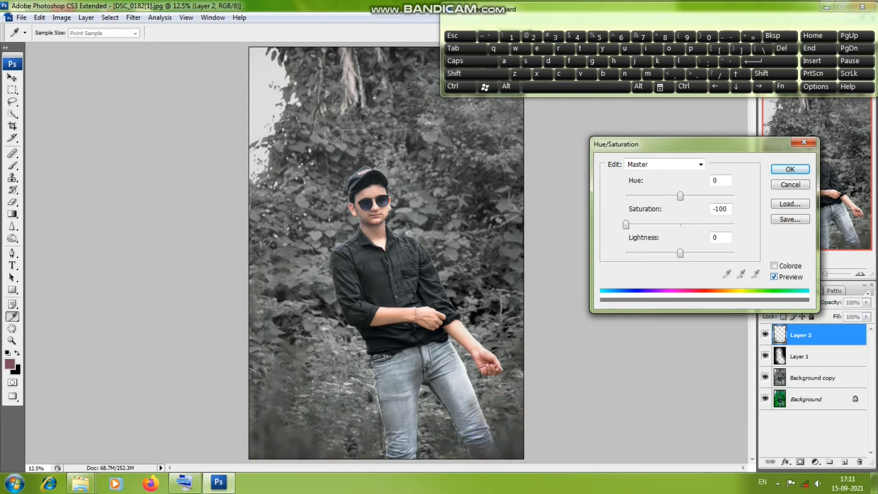
key("Return")
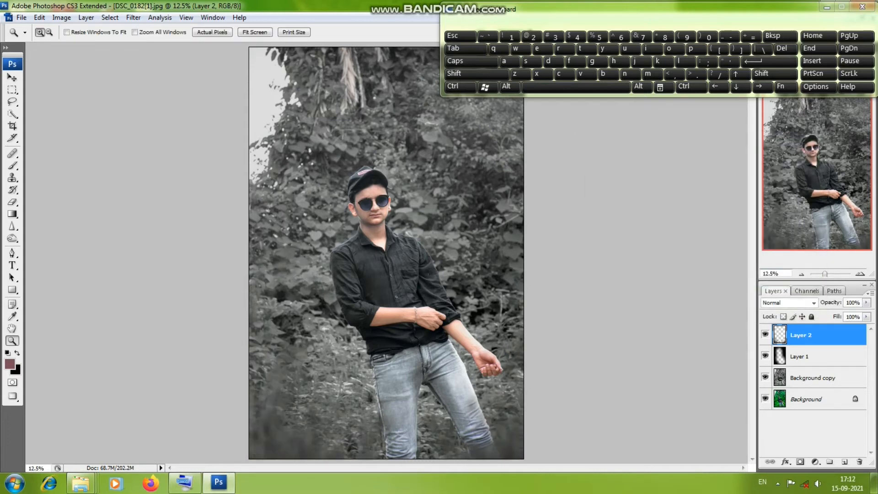
Step: Open AF EDIT-2.png and copy its orange glow into the portrait's upper-left corner as a new layer
left_click(21, 17)
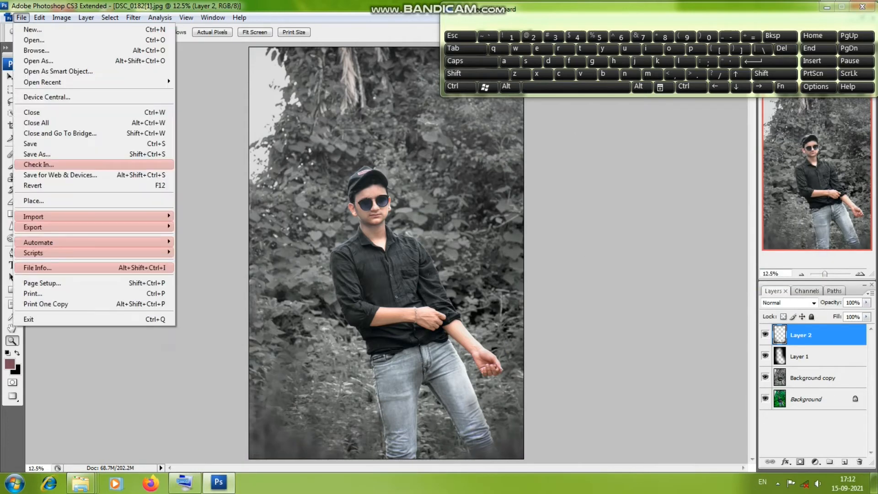
left_click(28, 40)
scroll(503, 222, "down", 10)
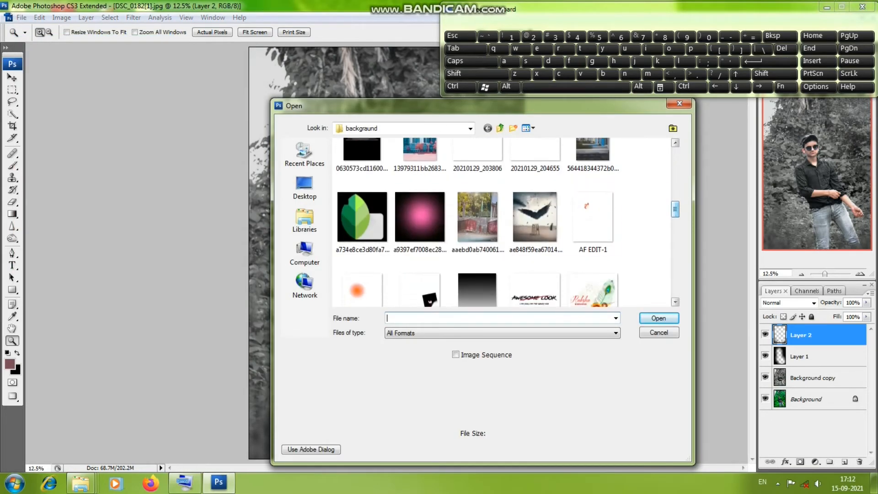
double_click(357, 296)
key("v")
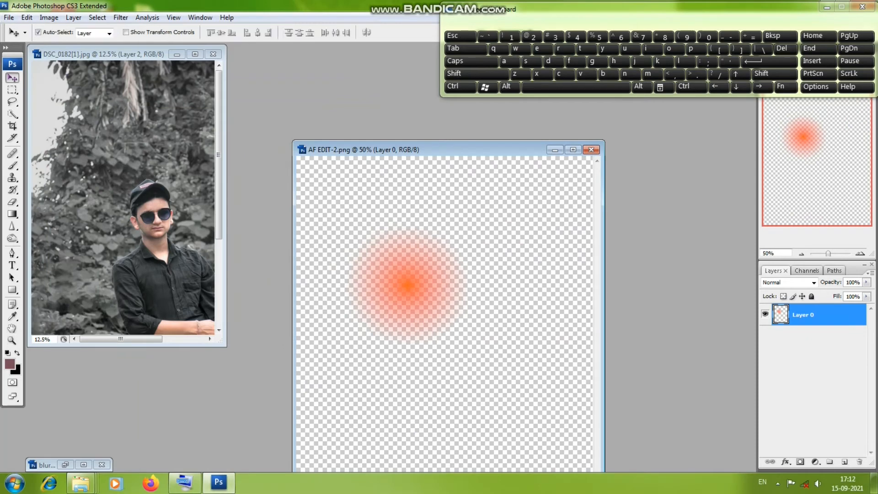
left_click_drag(407, 286, 48, 89)
left_click(195, 54)
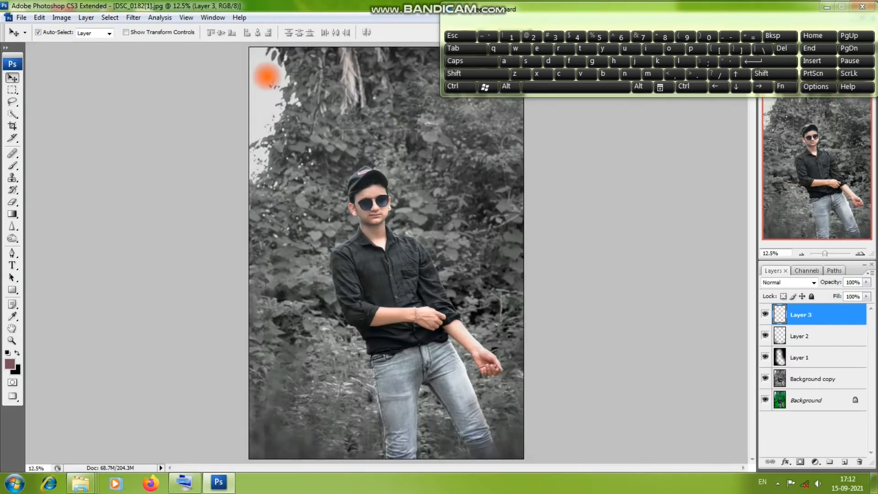
Step: Enlarge the orange glow to about 907% width and 1041% height and centre it over the photo's upper-left area
left_click(460, 86)
left_click(585, 49)
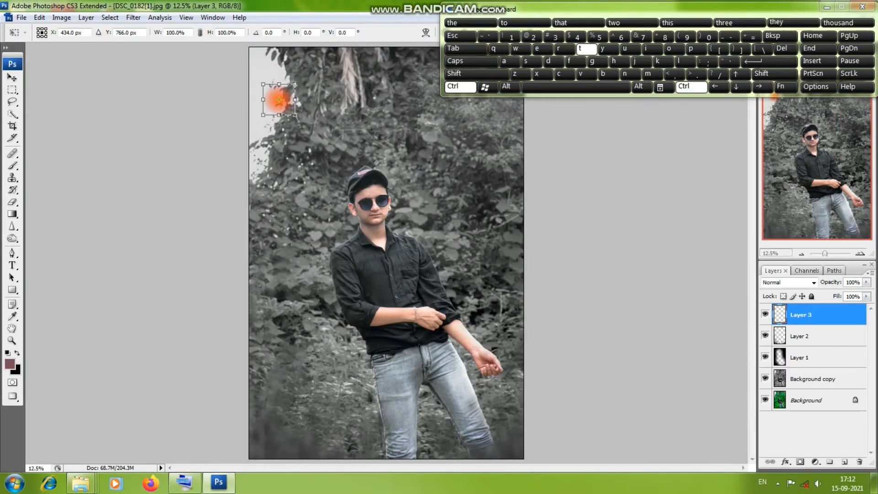
left_click_drag(295, 115, 517, 225)
left_click_drag(396, 164, 290, 82)
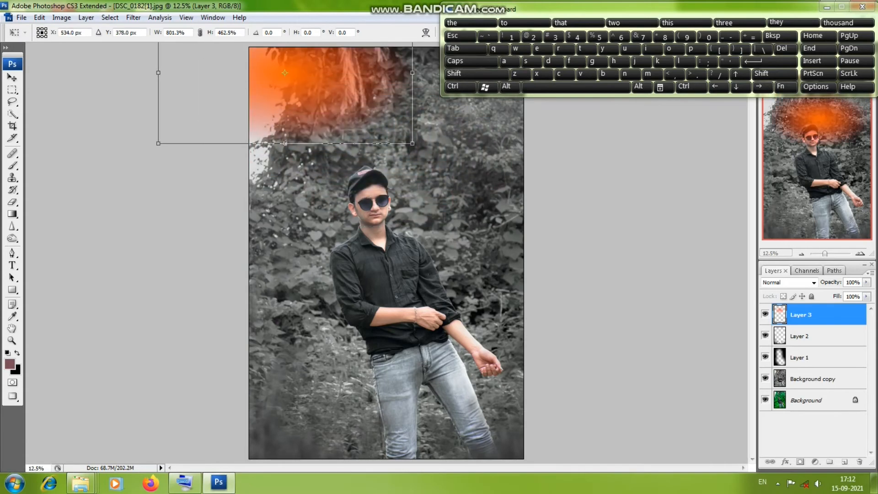
left_click_drag(284, 143, 331, 268)
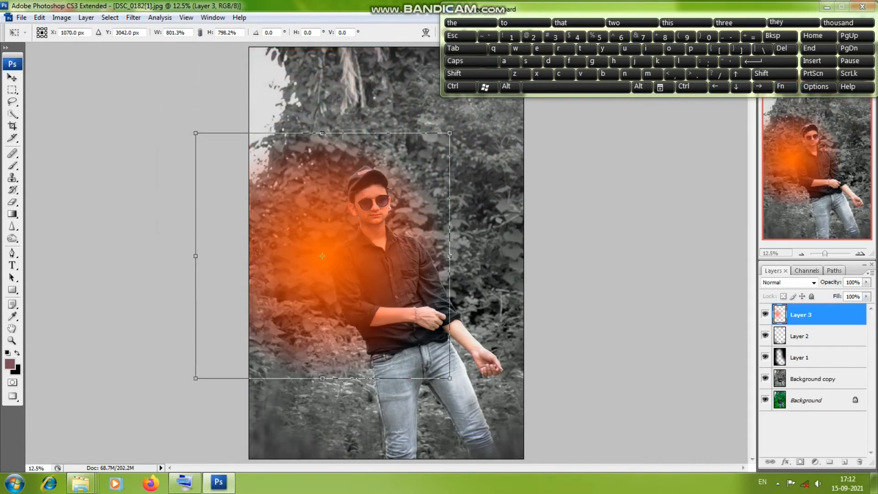
left_click_drag(195, 131, 174, 84)
left_click_drag(311, 232, 279, 108)
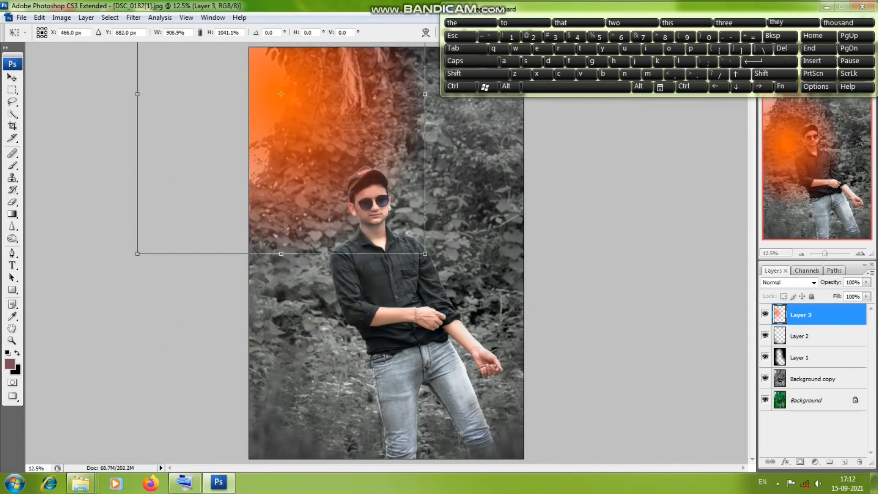
key("Return")
Step: Set the orange glow layer's blend mode to Screen and undo and redo the change to compare
left_click(786, 283)
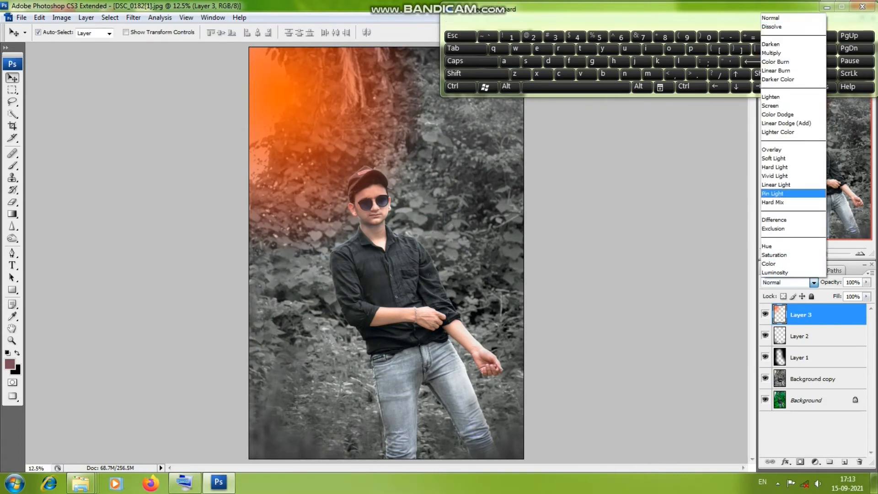
left_click(770, 106)
scroll(386, 253, "down", 1)
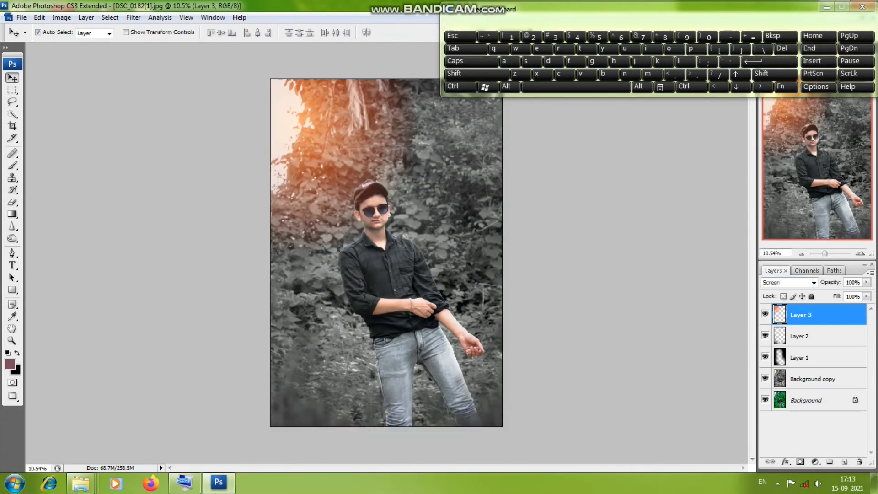
key("ctrl+z")
key("ctrl+z")
key("ctrl+z")
key("ctrl+z")
Step: Check the glow around the man's head by toggling its layer, and set the layer's fill to 51% and opacity to 83%
key("z")
left_click(375, 210)
left_click(373, 202)
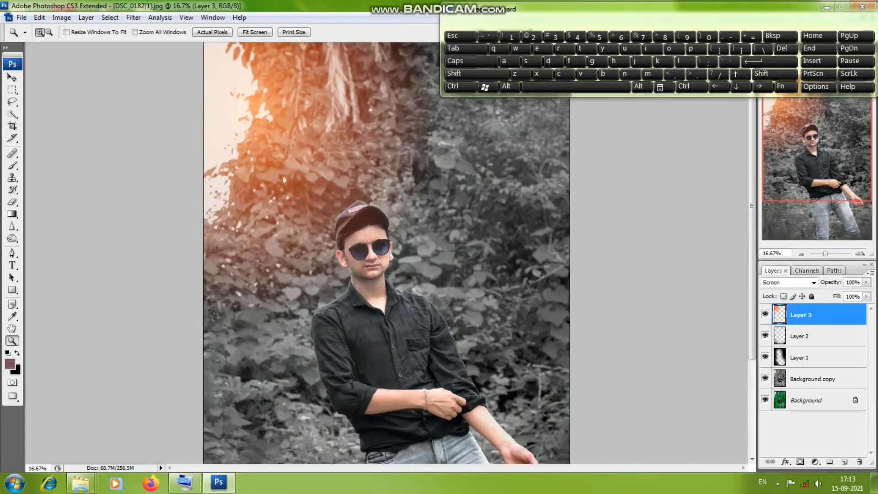
left_click(369, 249)
left_click(765, 314)
left_click(765, 314)
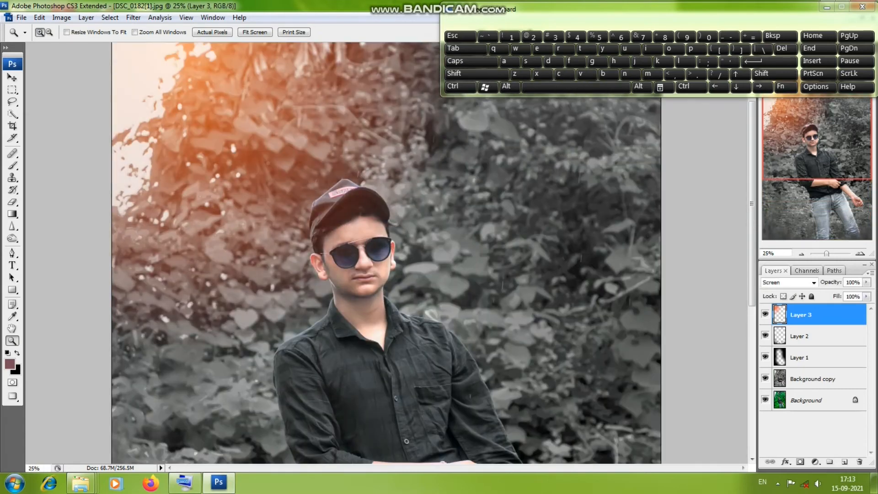
scroll(386, 252, "up", 2)
left_click(866, 296)
left_click_drag(866, 307, 849, 293)
left_click(866, 282)
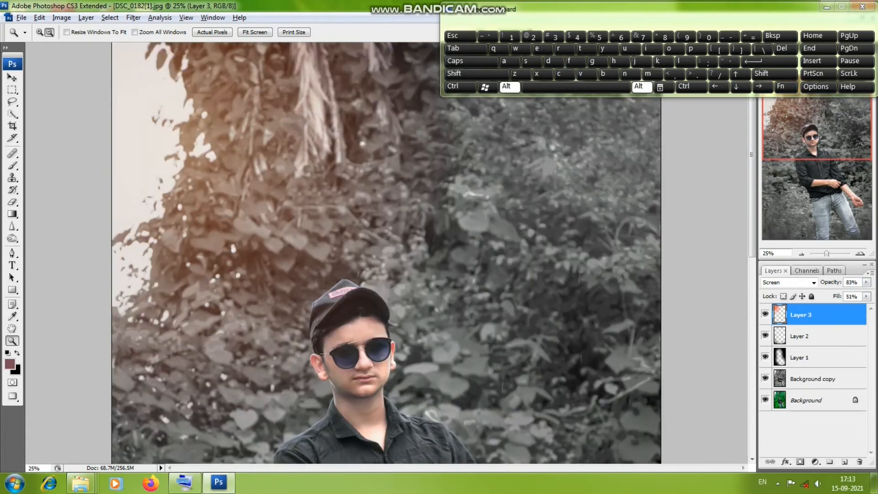
key("ctrl+minus")
key("ctrl+minus")
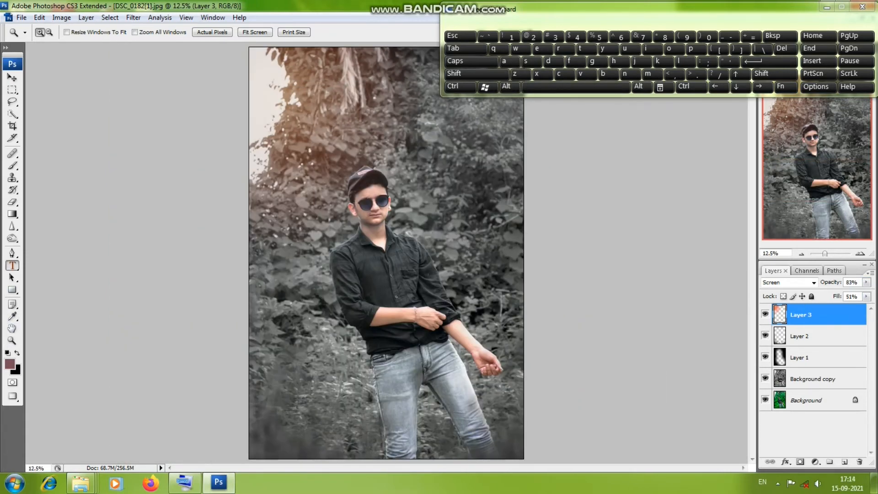
Step: Set the type to Bungee Inline at 48 pt and start a text line in the photo's lower-left corner
left_click(12, 265)
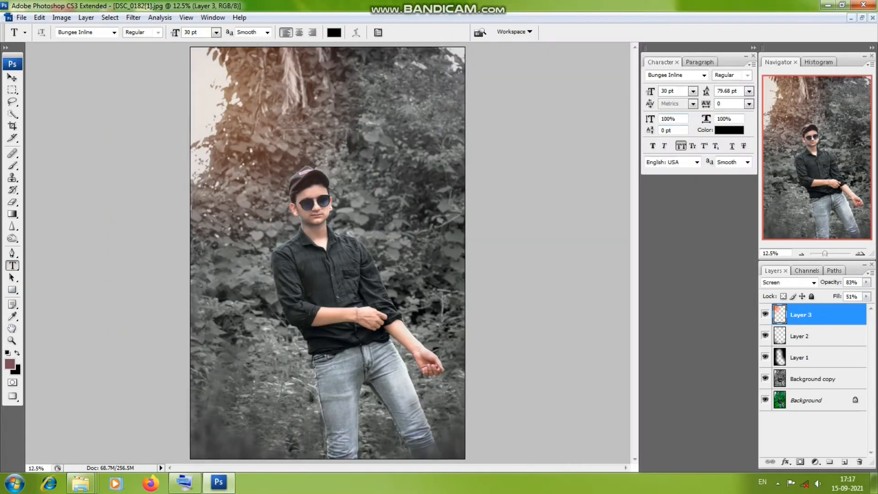
left_click(704, 75)
left_click(677, 86)
left_click(693, 91)
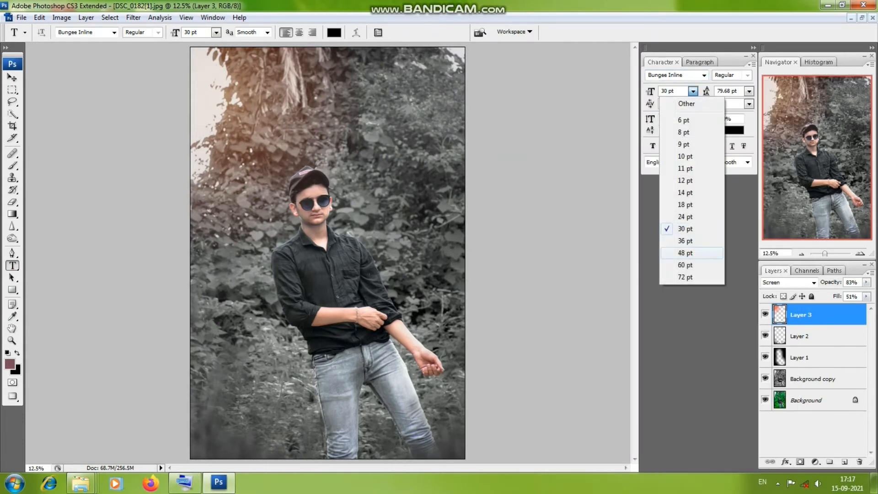
left_click(677, 253)
left_click(212, 427)
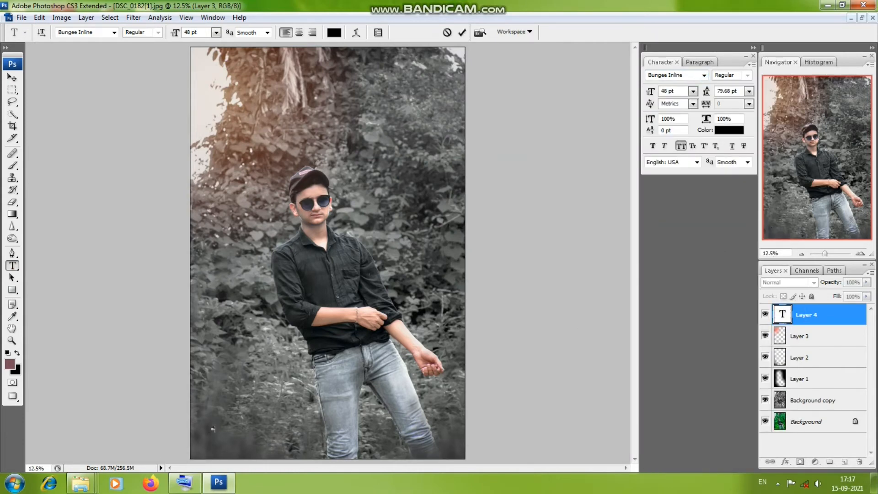
Step: Set the text colour to white and enter "photo editor" as the text line
left_click(184, 483)
left_click(333, 32)
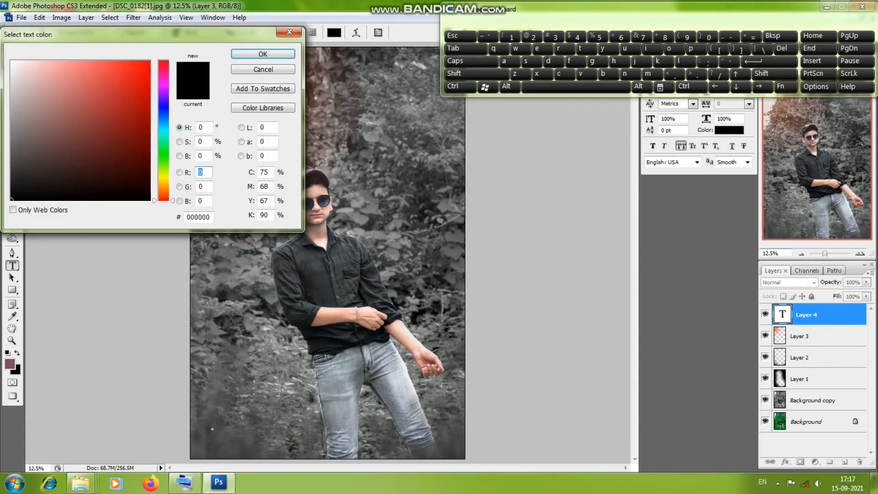
left_click(12, 61)
left_click(263, 54)
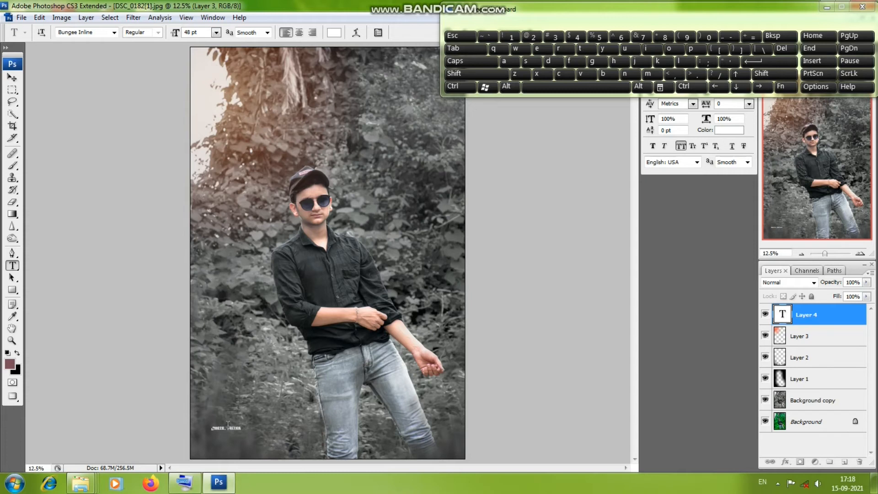
key("ctrl+Return")
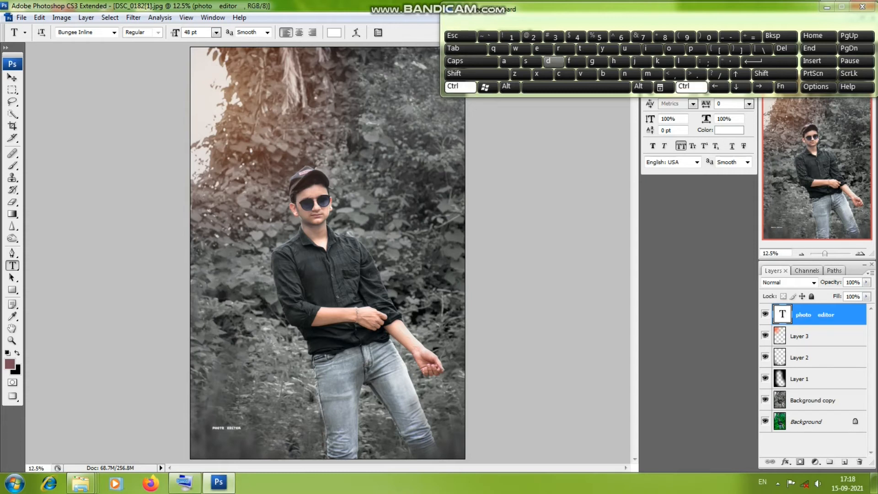
Step: Enlarge the "photo editor" text to about 834% width and 555% height so it spans the photo's bottom edge
key("ctrl+t")
left_click_drag(276, 430, 465, 431)
left_click_drag(213, 438, 204, 459)
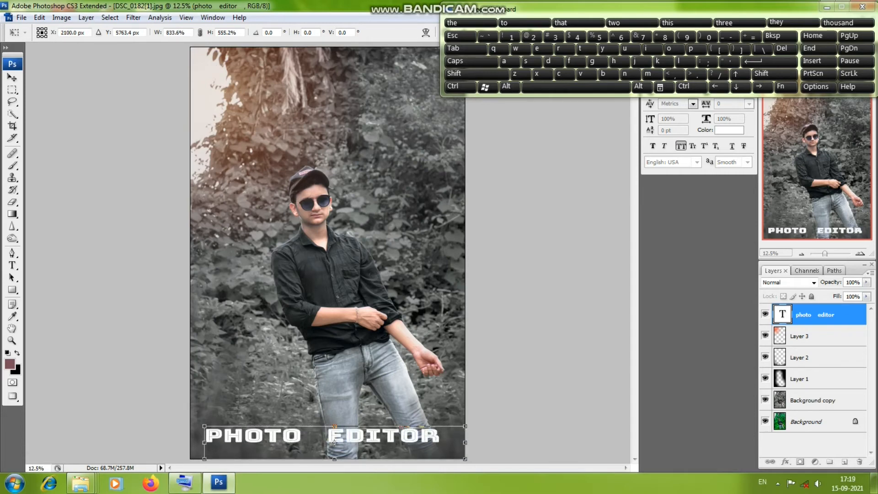
left_click_drag(526, 8, 227, 8)
key("Return")
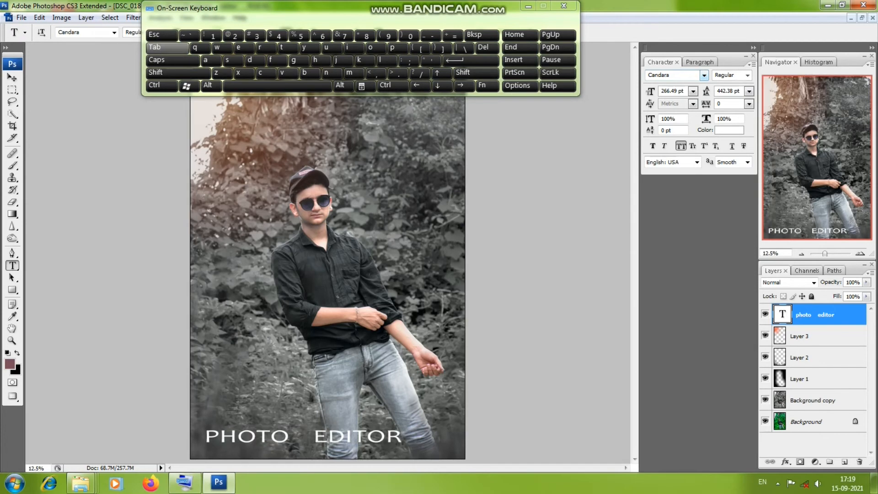
Step: Change the font of the "photo editor" text to Book Antiqua
left_click(114, 32)
scroll(114, 238, "down", 2)
left_click(91, 215)
key("Up")
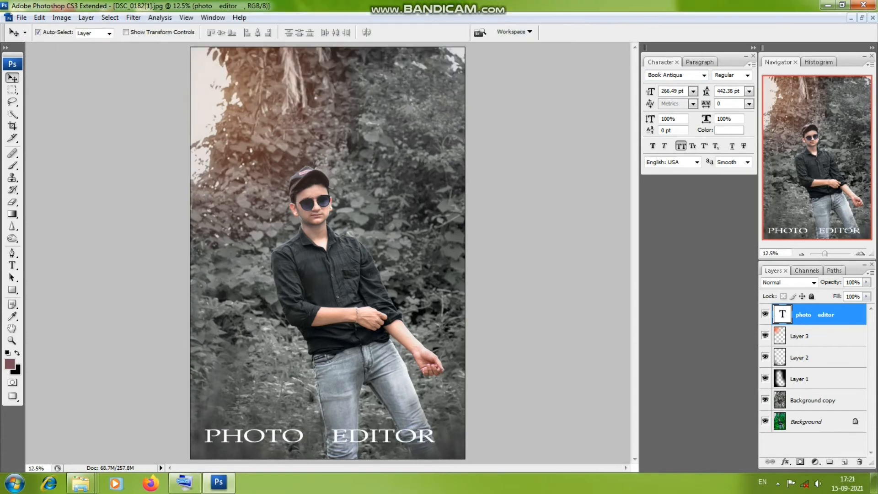
Step: Nudge the "photo editor" text slightly up and to the right to centre it across the photo's bottom
key("shift+Up")
key("shift+Up")
key("shift+Up")
key("shift+Up")
key("shift+Up")
key("shift+Up")
key("shift+Up")
key("shift+Up")
key("shift+Up")
key("shift+Right")
key("shift+Right")
key("shift+Right")
key("shift+Right")
key("shift+Right")
key("shift+Right")
key("shift+Right")
key("shift+Right")
key("shift+Right")
key("shift+Right")
key("shift+Right")
key("shift+Right")
key("shift+Right")
key("shift+Right")
key("shift+Right")
key("shift+Right")
key("shift+Right")
key("shift+Right")
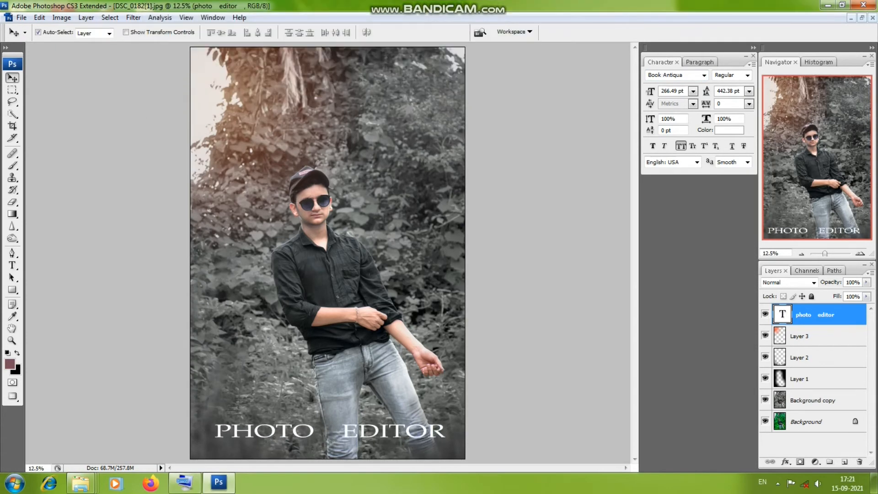
Step: Open the image White-Lens-Flare-HD-Trasparent-Light-Effect from the background folder
key("alt+e")
key("Left")
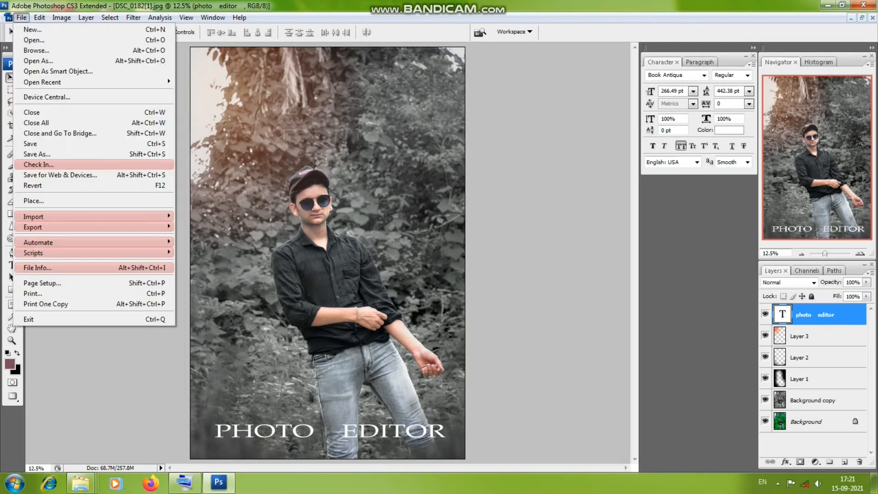
key("Down")
key("Return")
scroll(503, 224, "down", 1)
scroll(503, 224, "up", 1)
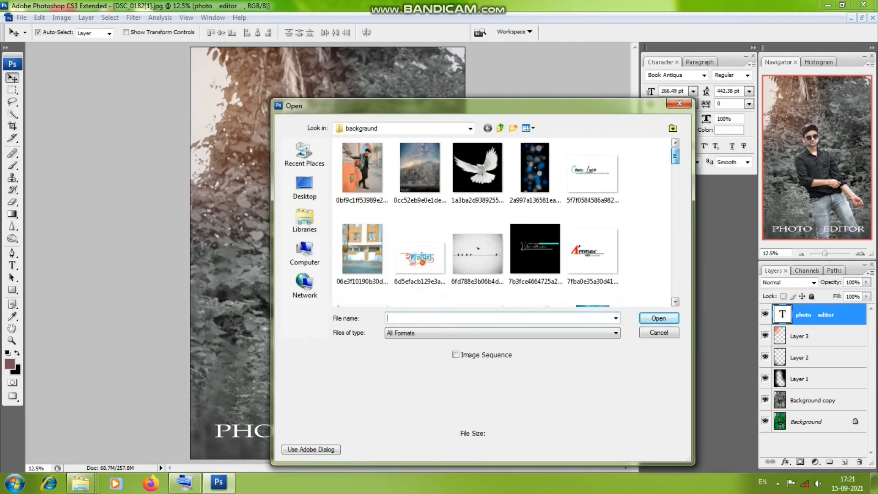
key("shift+Tab")
scroll(503, 224, "down", 8)
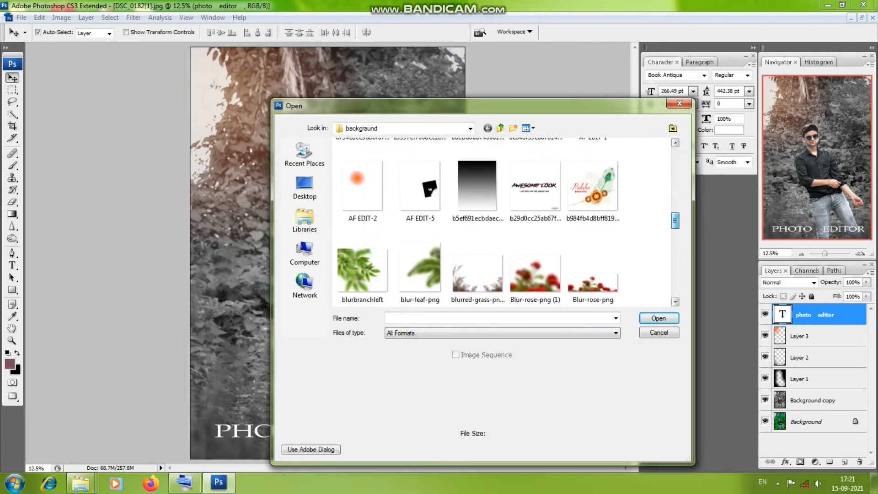
scroll(503, 224, "down", 3)
left_click(422, 252)
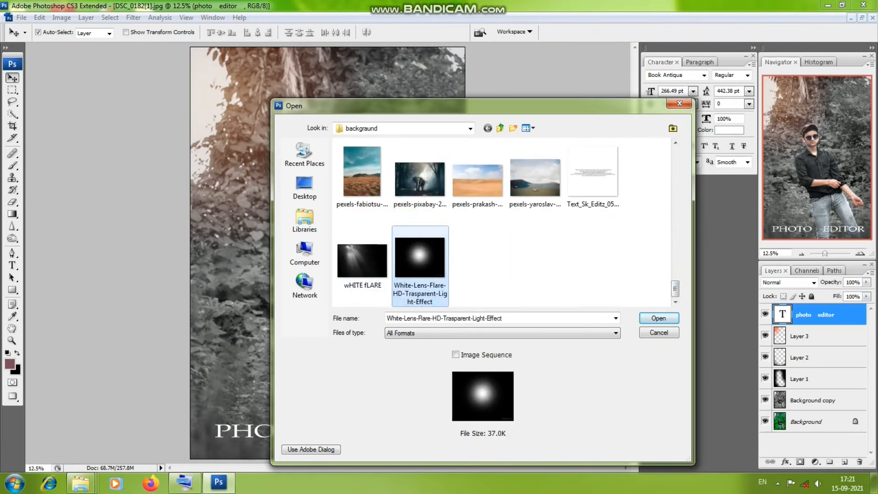
key("Return")
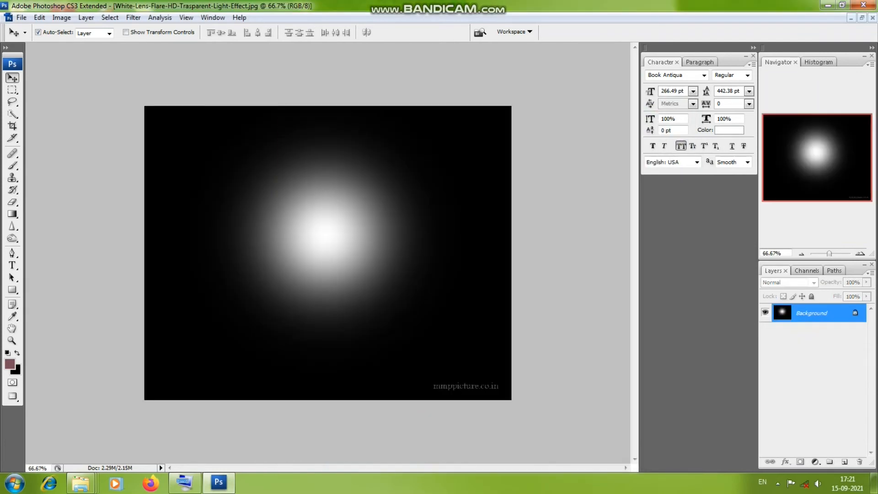
Step: Arrange the document windows side by side, copy the white lens flare into the portrait as a new layer, and maximize the portrait
key("f")
key("f")
key("f")
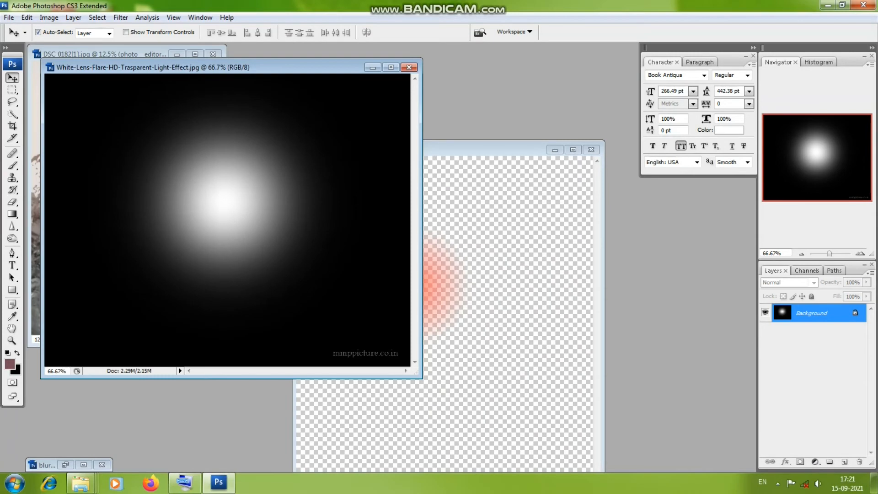
left_click(555, 149)
left_click_drag(229, 67, 551, 153)
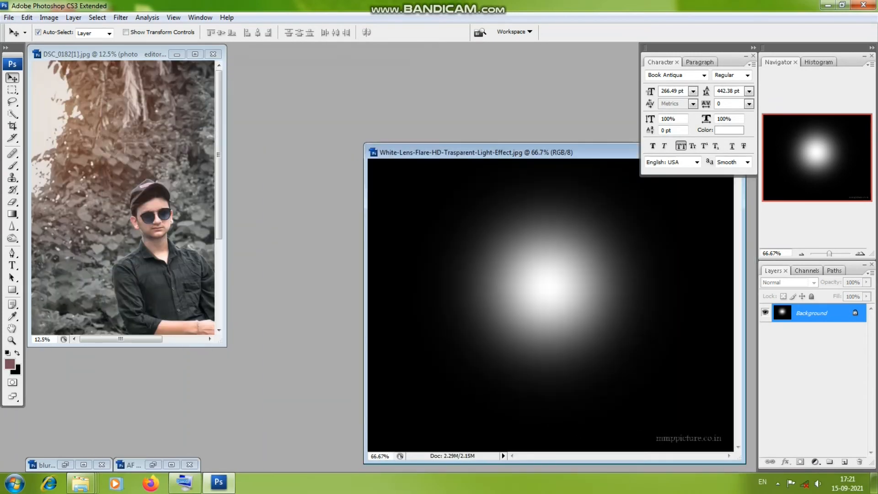
left_click_drag(516, 442, 120, 281)
left_click(195, 54)
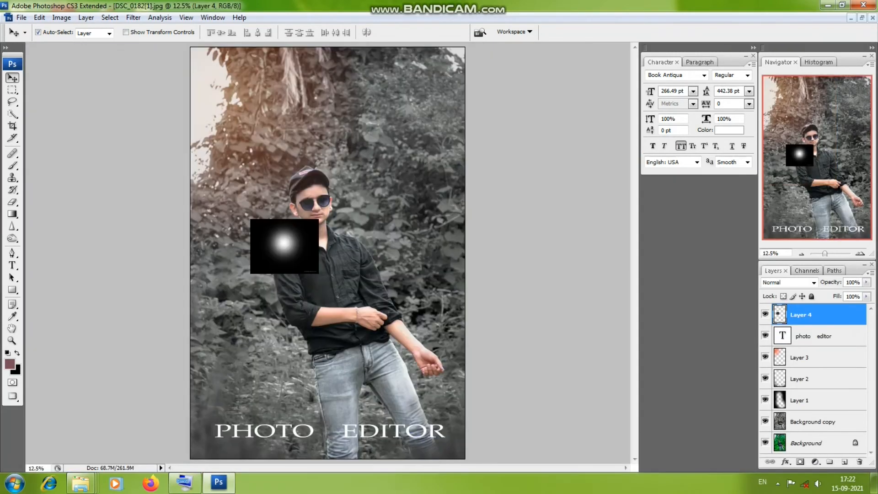
Step: Move the lens flare over the text and stretch it horizontally into a wide band centred along the photo's bottom edge
left_click_drag(284, 247, 191, 424)
left_click(185, 482)
left_click(156, 85)
left_click(281, 47)
left_click_drag(359, 424, 512, 424)
left_click_drag(191, 424, 23, 424)
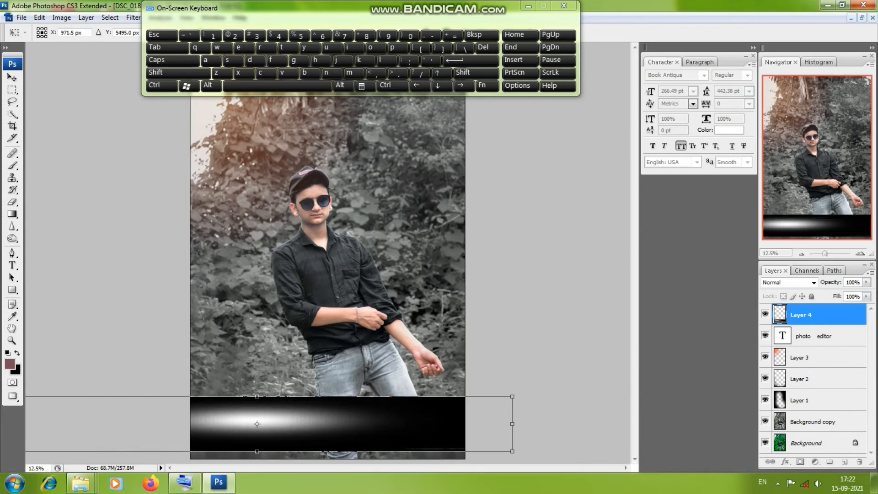
left_click_drag(512, 424, 636, 424)
left_click_drag(330, 424, 330, 432)
Step: Set the lens flare layer's blend mode to Screen and its opacity to 43%, and apply the transform
left_click(787, 282)
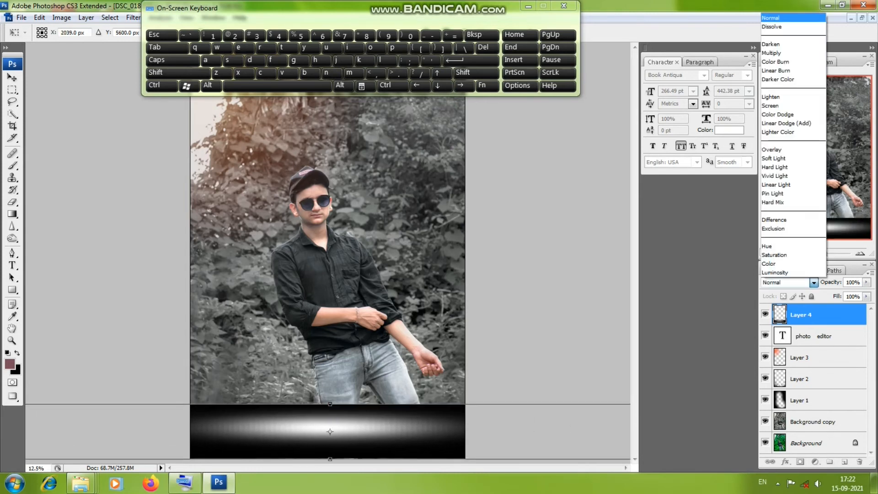
left_click(786, 105)
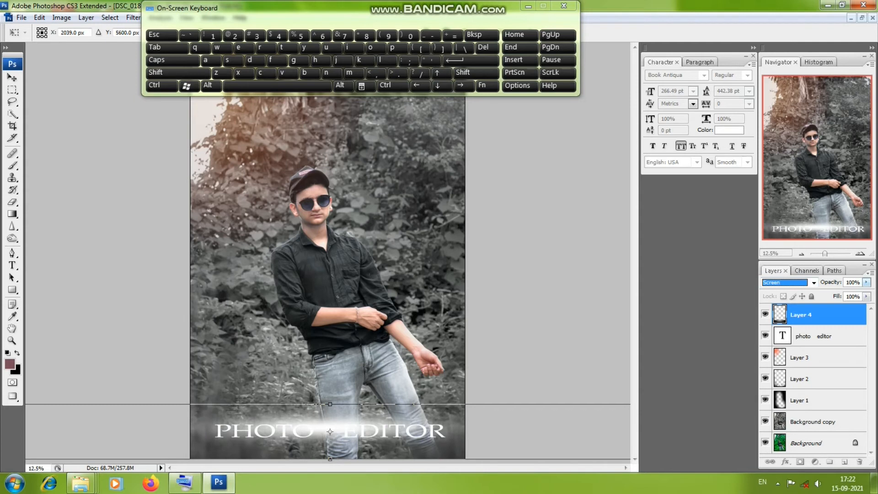
left_click(866, 283)
left_click_drag(868, 293, 834, 292)
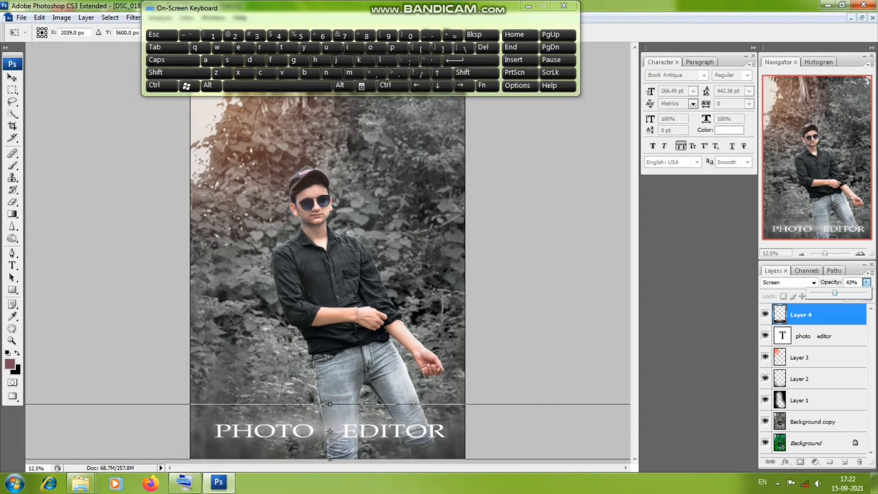
key("Return")
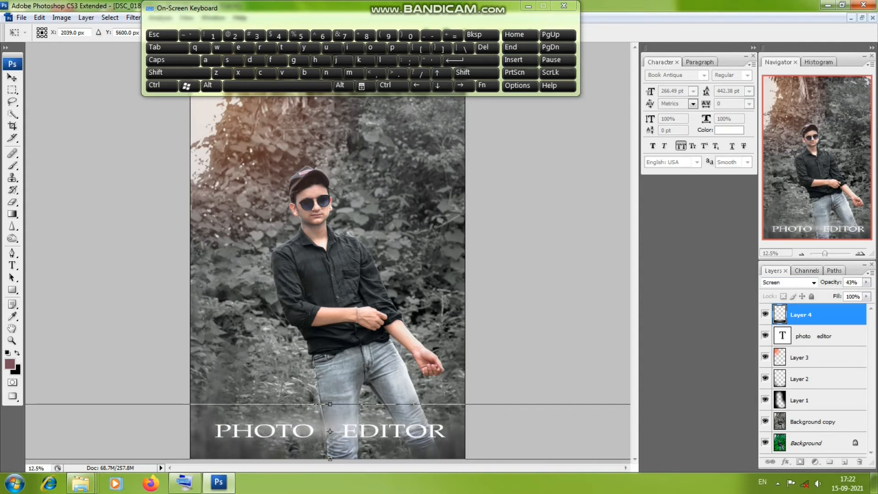
key("Return")
Step: Move the lens flare layer below the "photo editor" text layer
left_click(823, 335)
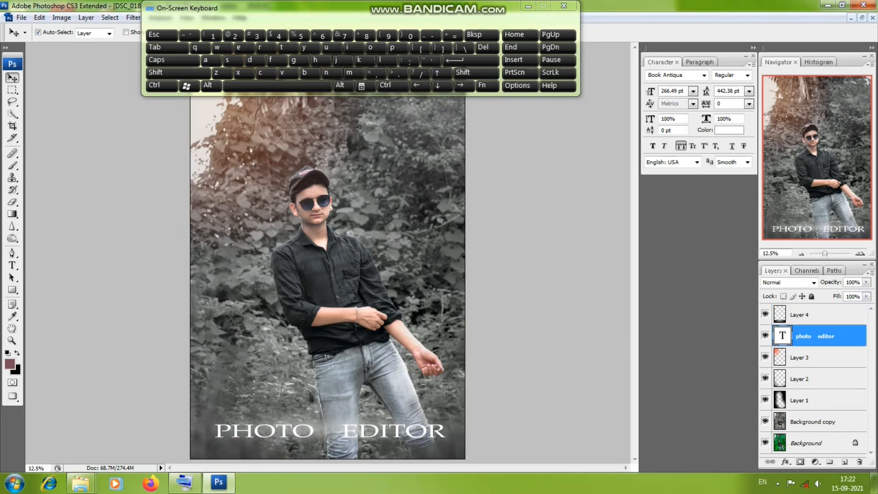
left_click(804, 315)
key("ctrl+bracketleft")
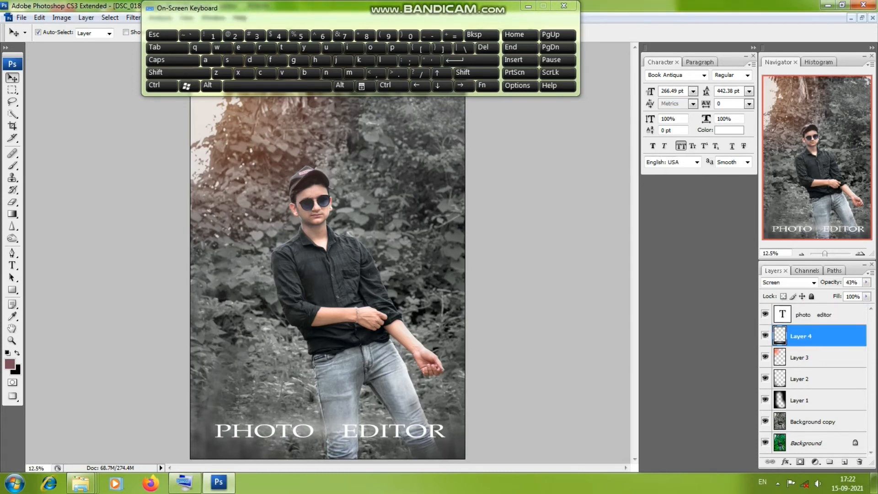
Step: Add a drop shadow with an increased size to the "photo editor" text layer
double_click(841, 315)
left_click_drag(238, 8, 161, 8)
left_click(541, 65)
left_click_drag(669, 122, 679, 123)
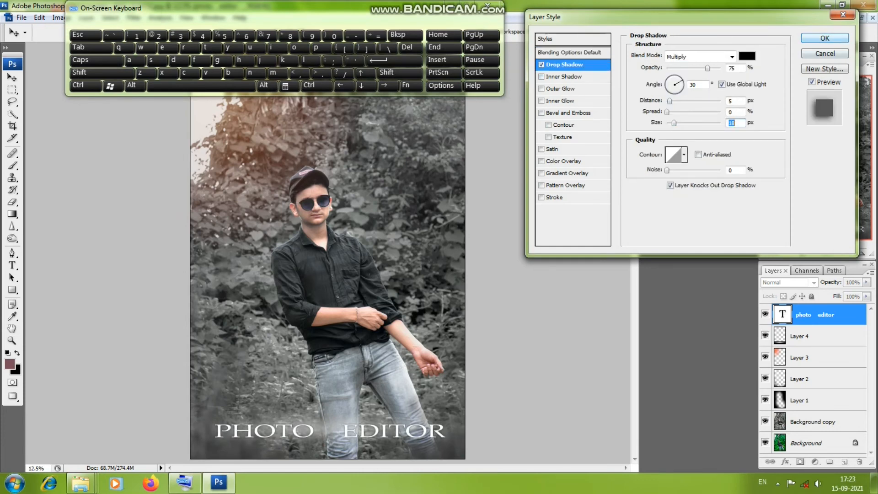
key("Return")
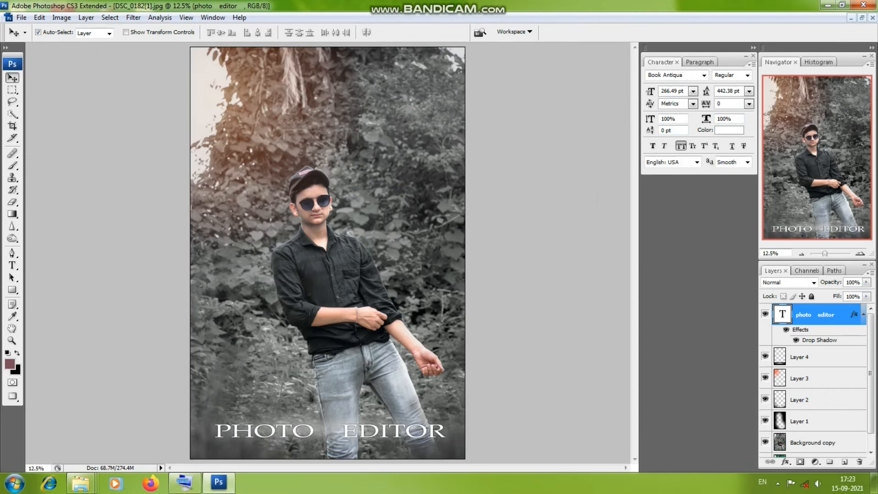
Step: Show the documents in separate windows and open the image lazer 2 from the background folder
key("f")
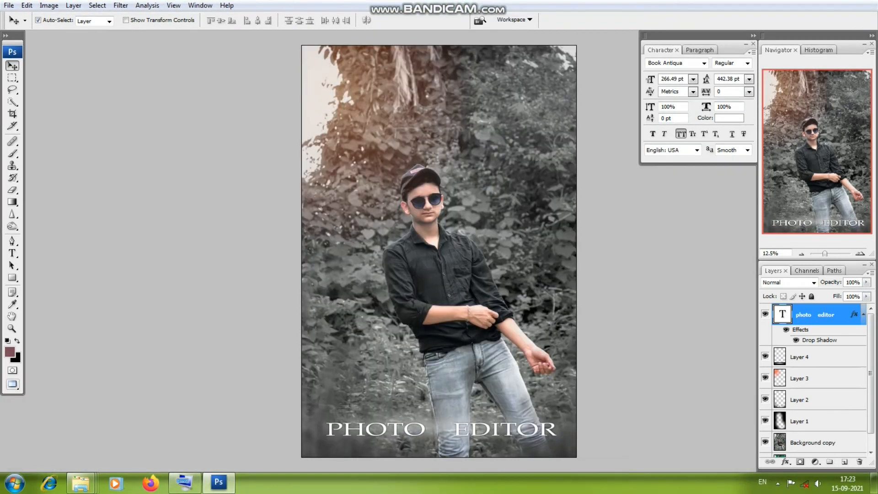
key("f")
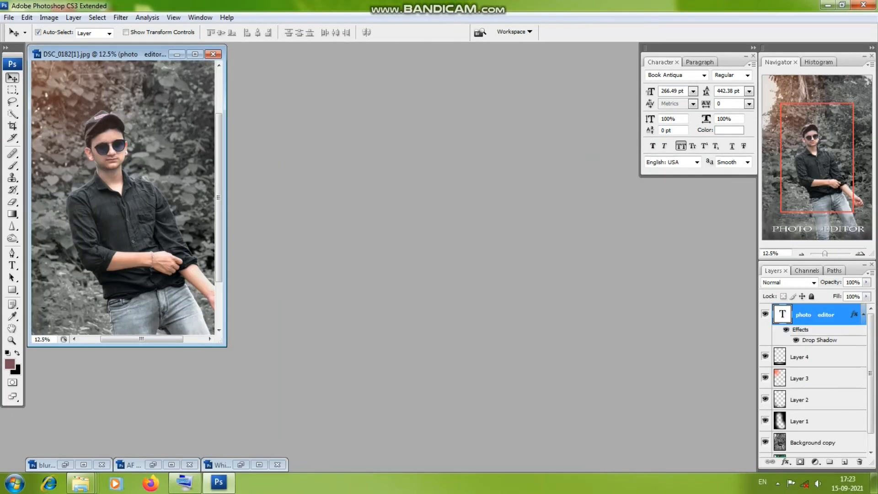
key("alt+f")
key("Down")
key("Return")
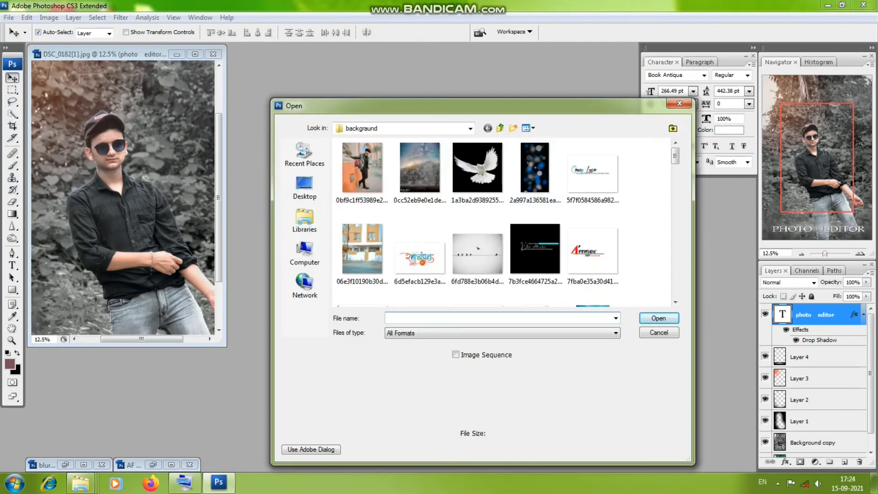
scroll(503, 222, "down", 10)
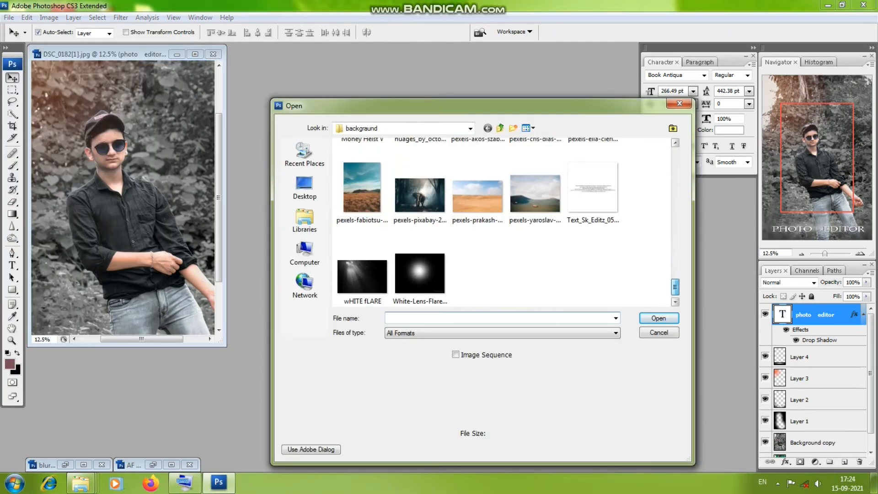
scroll(503, 222, "up", 5)
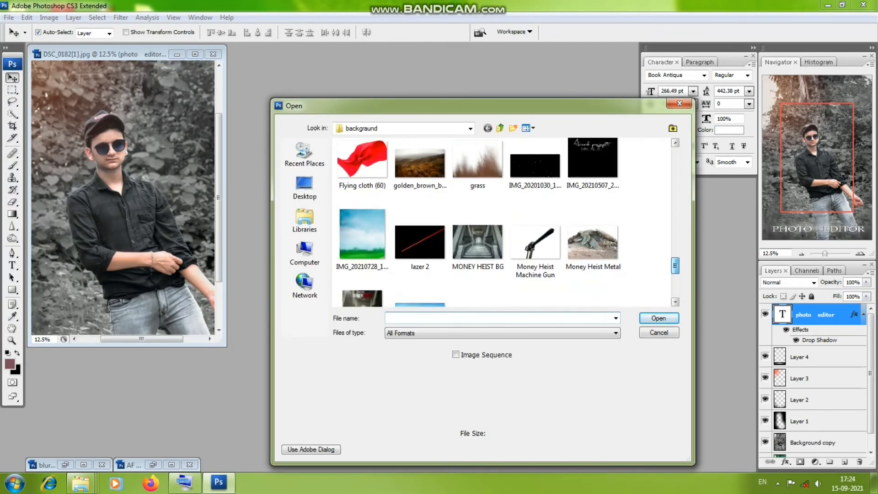
double_click(419, 221)
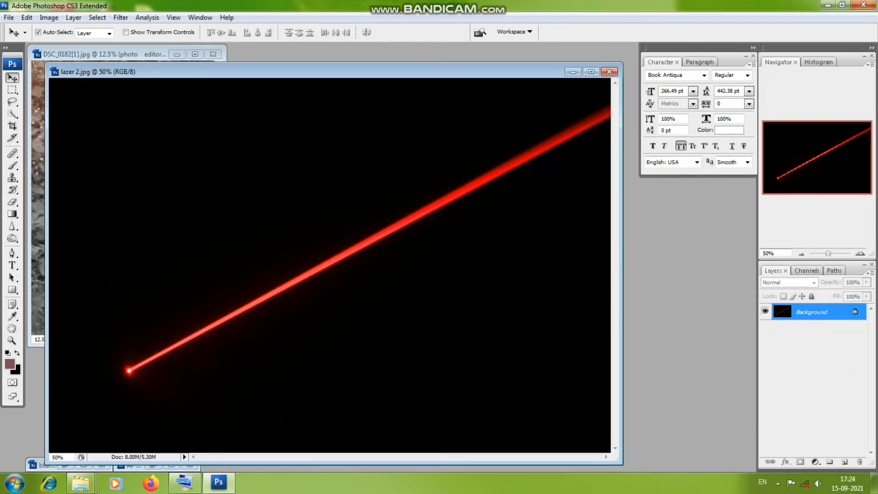
Step: Copy the red laser image into the portrait as a new layer and place it in the lower-right corner over the word EDITOR
left_click_drag(320, 71, 573, 68)
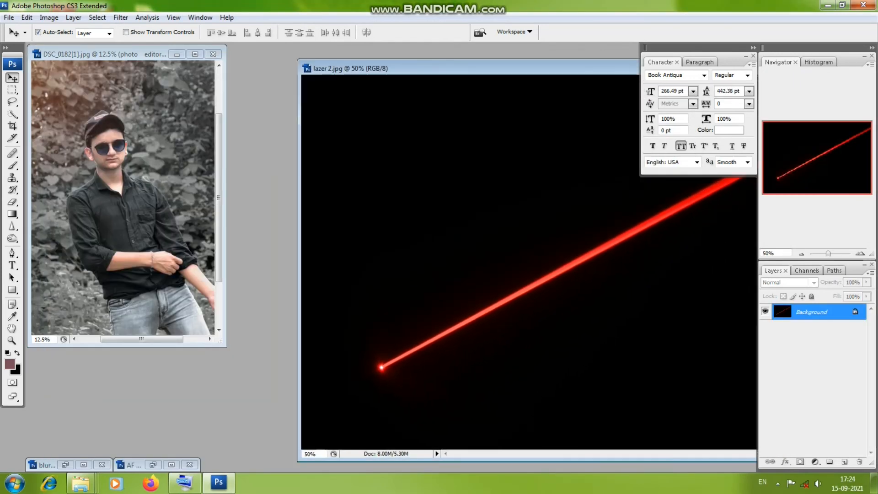
left_click_drag(503, 256, 136, 257)
left_click(195, 54)
left_click_drag(340, 311, 407, 390)
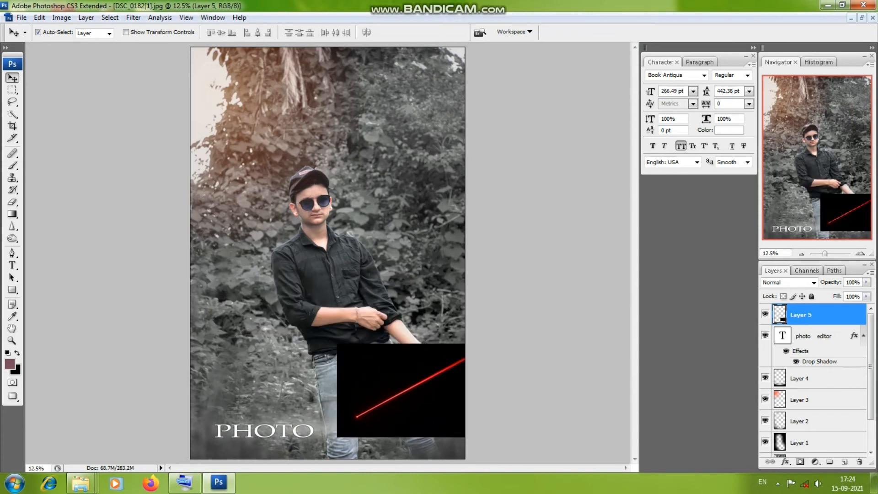
Step: Set the red laser layer's blend mode to Screen and move the laser streak over the subject's waist
left_click(813, 282)
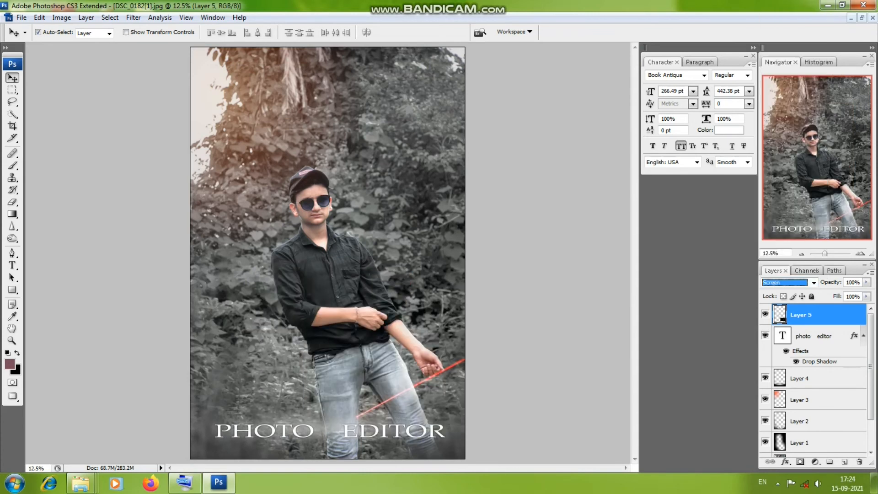
left_click(770, 106)
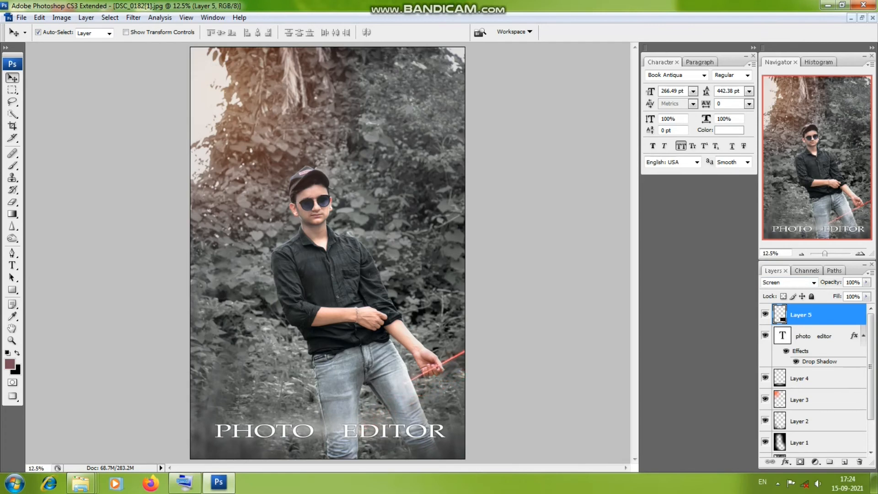
left_click_drag(439, 364, 306, 368)
Step: Rotate the red laser streak to horizontal and place it as an underline beneath the "photo editor" text
left_click(184, 482)
key("ctrl+t")
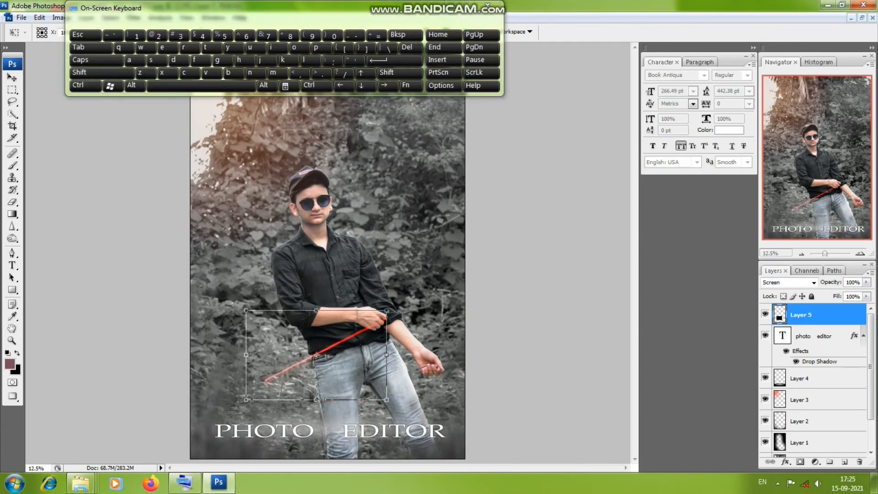
left_click_drag(252, 408, 235, 369)
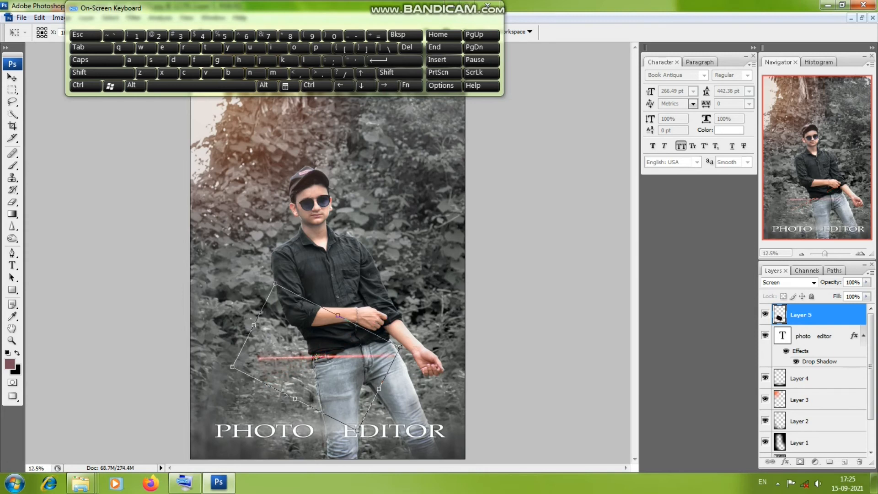
left_click_drag(316, 356, 320, 441)
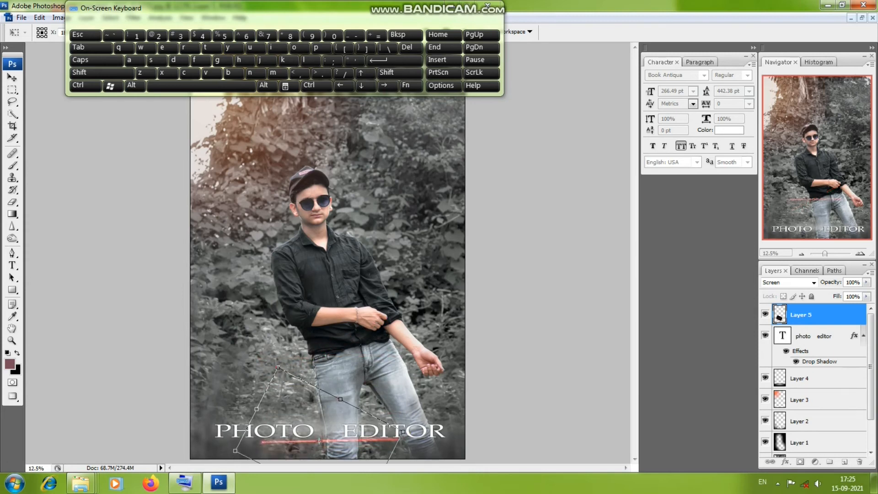
left_click_drag(228, 457, 231, 455)
key("Return")
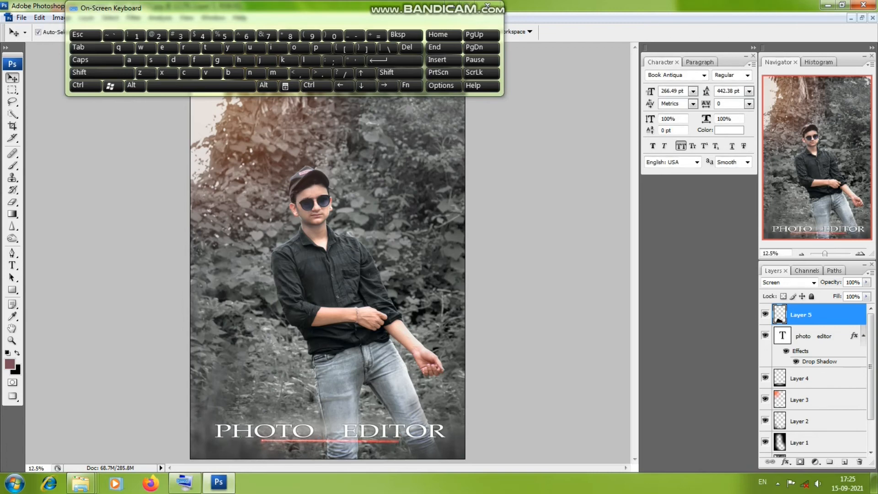
Step: Open the image AF EDIT-1 from the background folder and show the documents in separate windows
key("alt+f")
key("o")
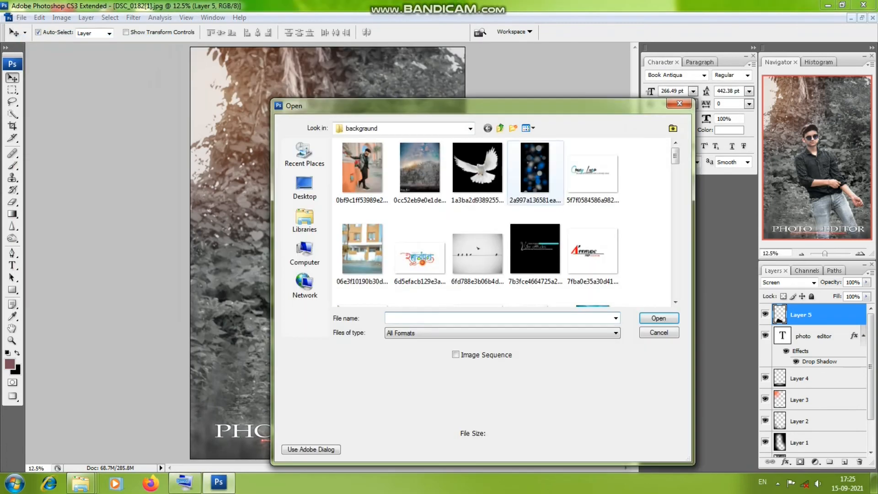
scroll(503, 223, "down", 10)
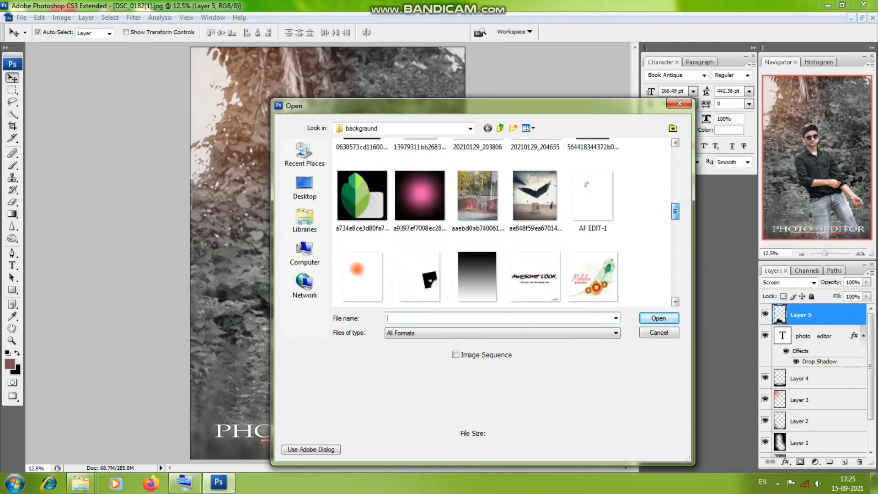
scroll(503, 223, "up", 5)
double_click(593, 183)
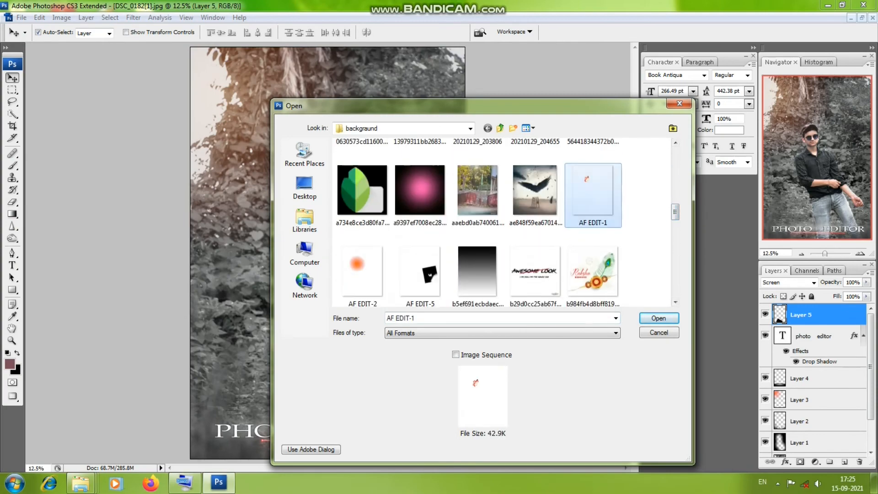
key("f")
key("f")
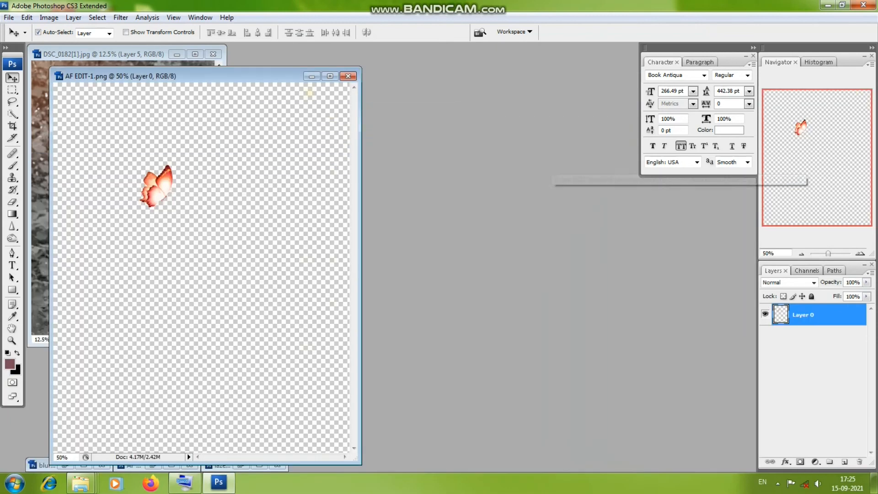
Step: Copy the red butterfly into the portrait as a new layer and return the portrait to the full workspace view
left_click_drag(206, 76, 489, 102)
left_click_drag(439, 211, 158, 147)
left_click(596, 100)
Step: Move the butterfly to the upper-left corner of the letter P in PHOTO using Free Transform
left_click(184, 483)
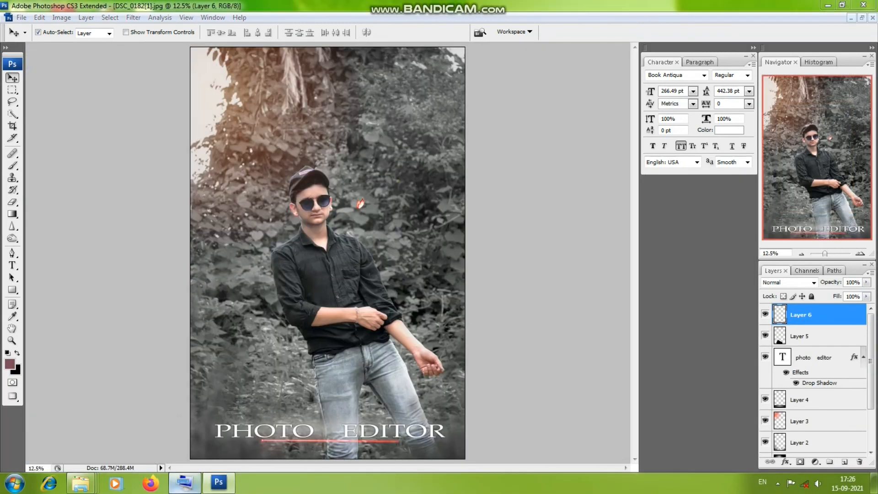
left_click(212, 48)
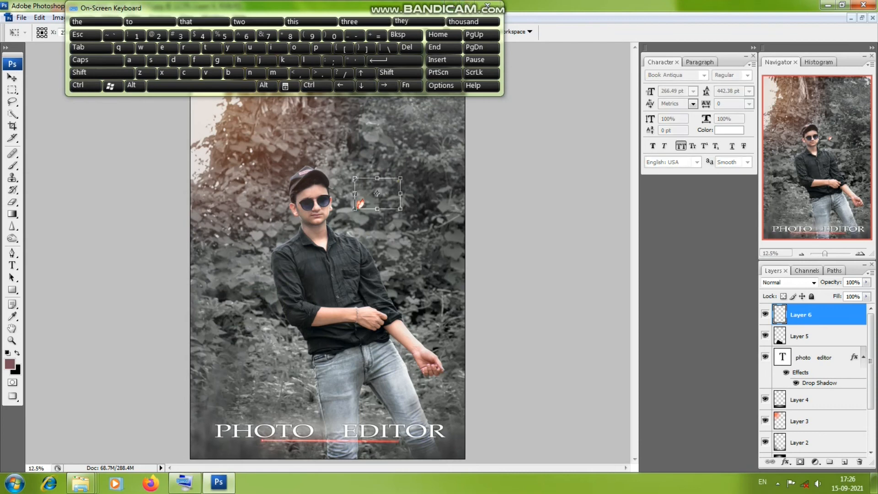
left_click_drag(377, 193, 297, 409)
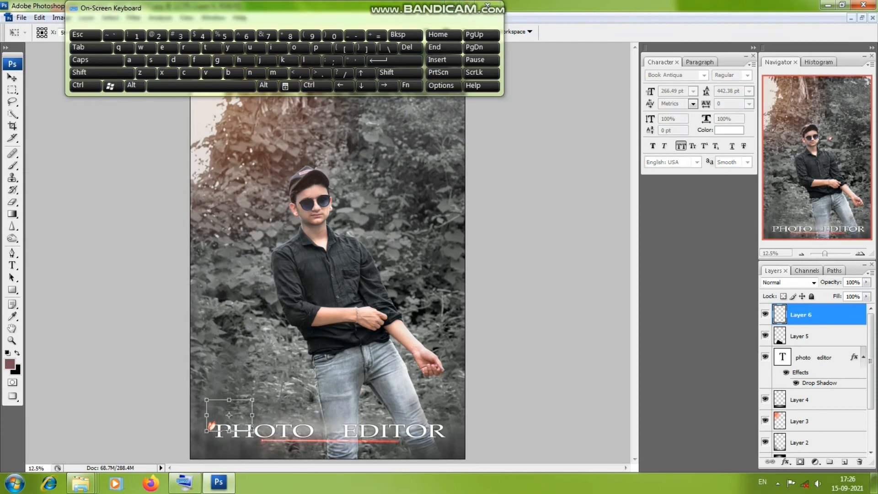
key("Return")
left_click(499, 5)
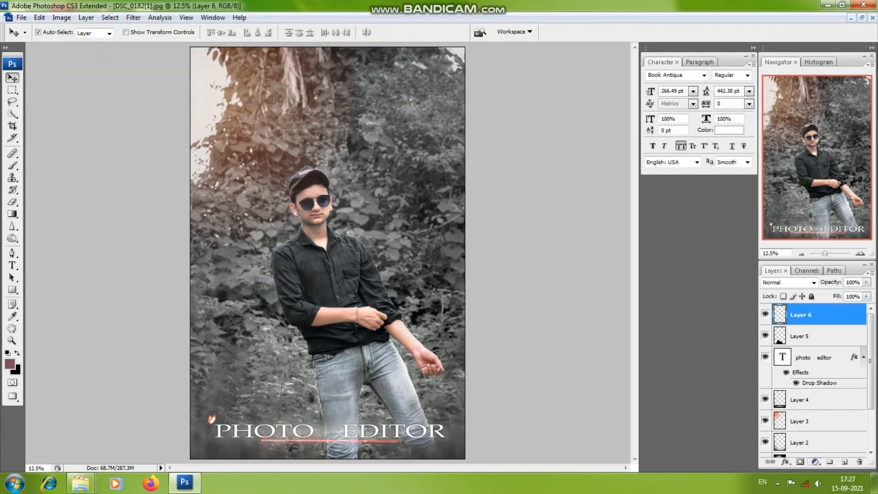
left_click(815, 462)
left_click(796, 289)
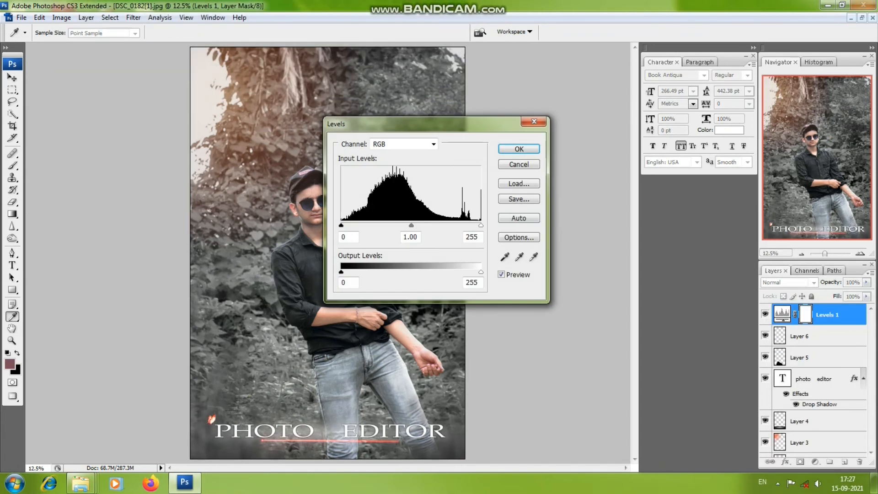
key("Escape")
key("v")
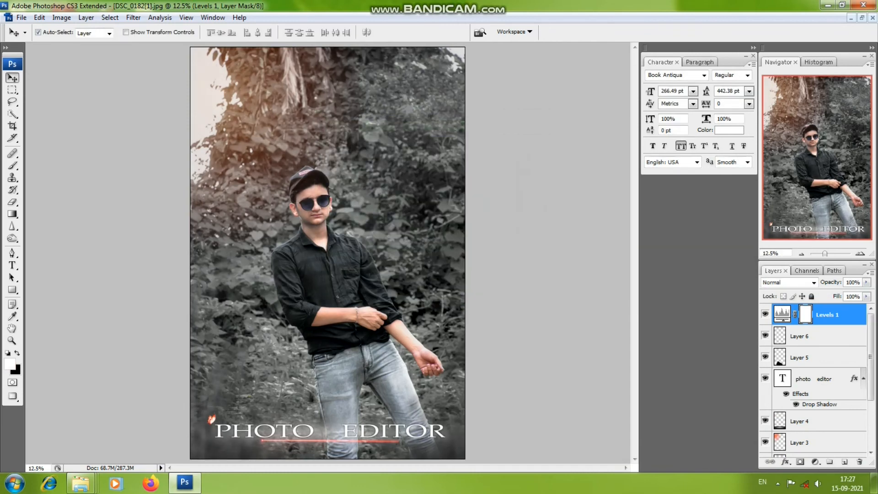
Step: Add a Curves adjustment layer with a slightly raised highlight point and a shadow point at input 69, output 56
left_click(815, 462)
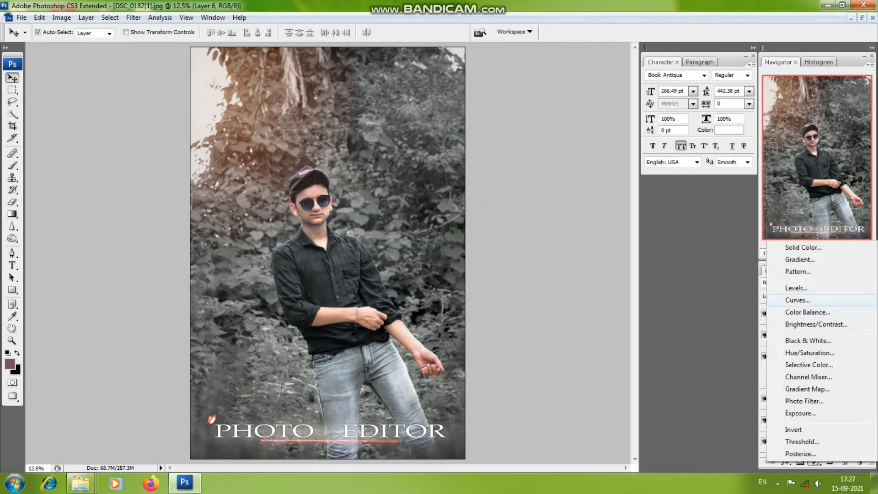
left_click(798, 300)
left_click_drag(458, 122, 607, 181)
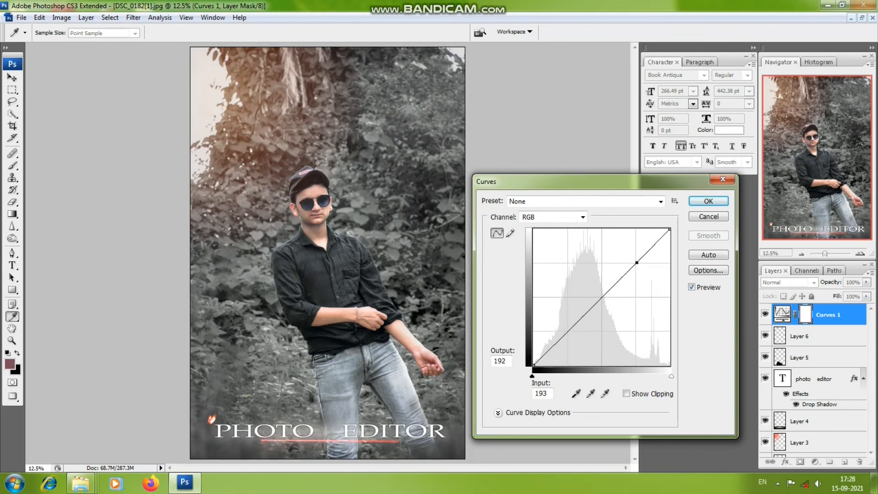
left_click_drag(636, 263, 634, 262)
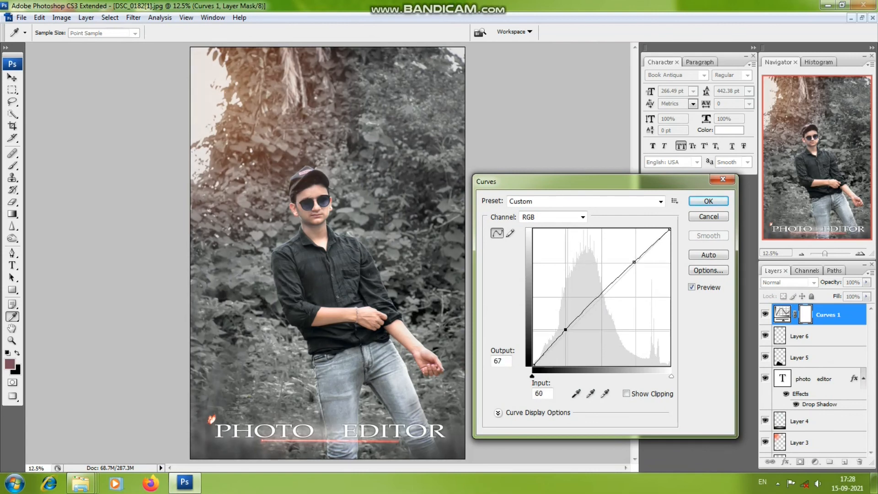
left_click_drag(566, 329, 570, 335)
Step: Compare the portrait with and without the curve, refine the shadow point to input 67, output 60, and apply it
left_click(692, 287)
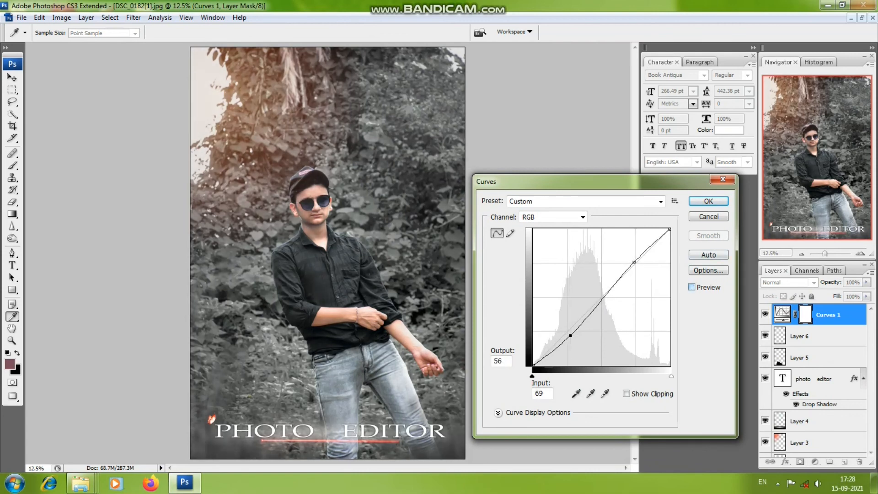
left_click(691, 287)
left_click(691, 287)
left_click(691, 287)
left_click(691, 287)
left_click(691, 288)
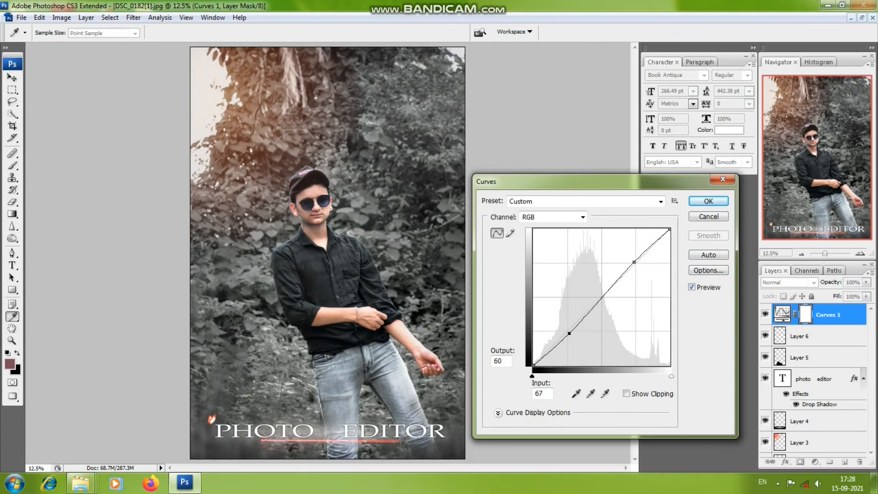
left_click(708, 201)
Step: Hide the character settings and examine the subject's face in close-up before returning to the full image
left_click(753, 56)
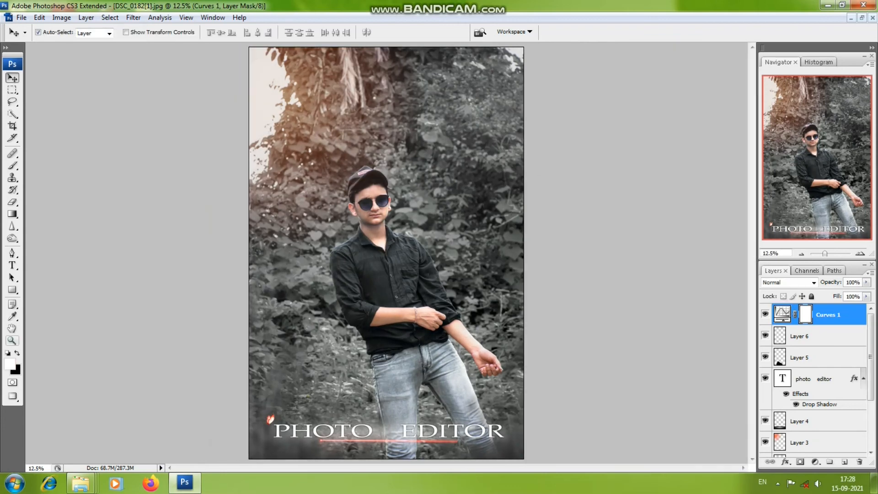
key("z")
left_click(384, 201)
left_click(384, 202)
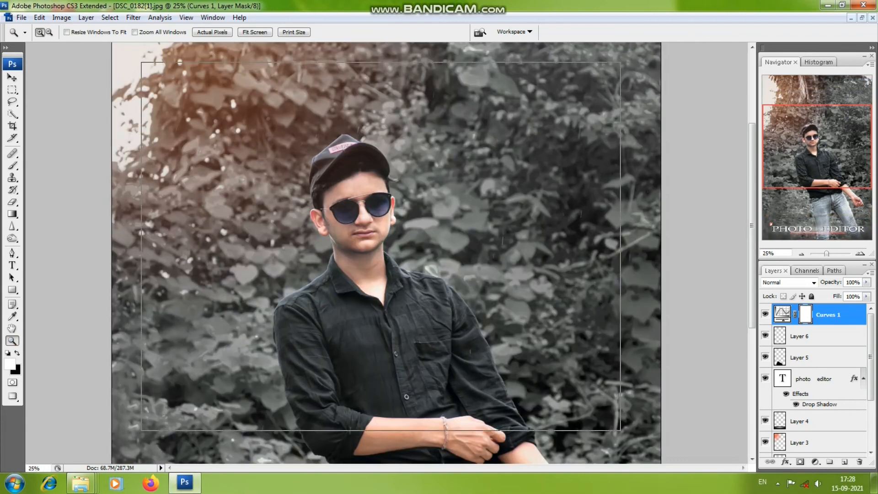
left_click(384, 201)
key("ctrl+minus")
key("ctrl+minus")
key("ctrl+minus")
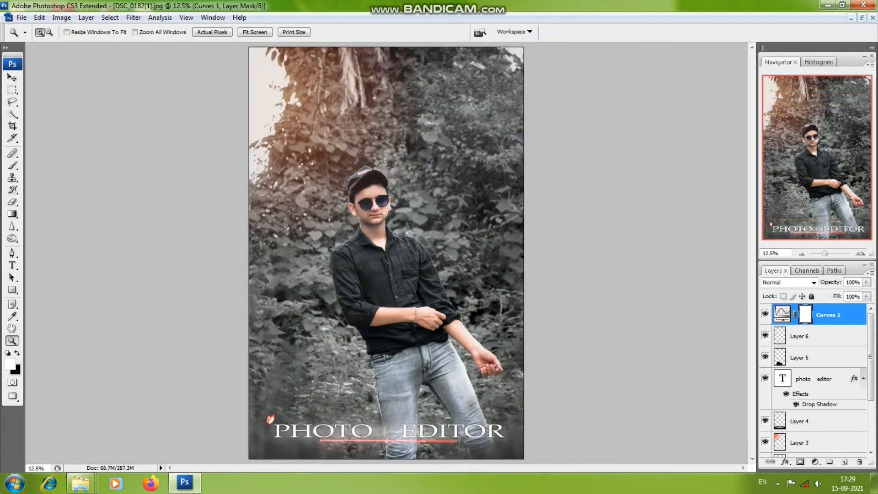
Step: Start saving the portrait under a new file and set its format to JPEG
left_click(21, 18)
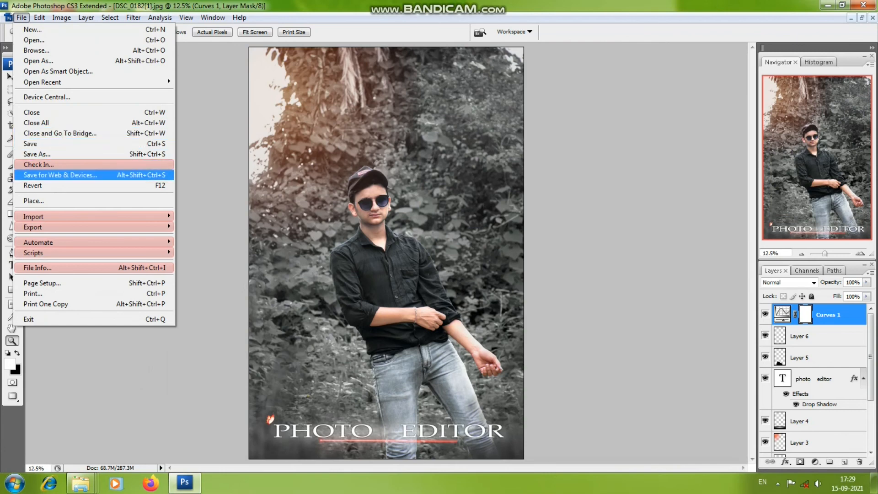
left_click(46, 154)
left_click(617, 262)
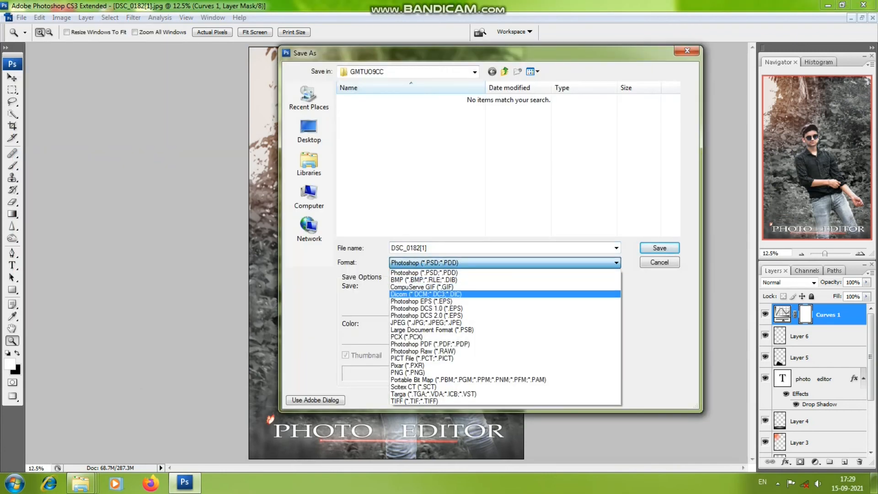
key("Down")
key("Down")
key("Down")
key("Down")
key("Return")
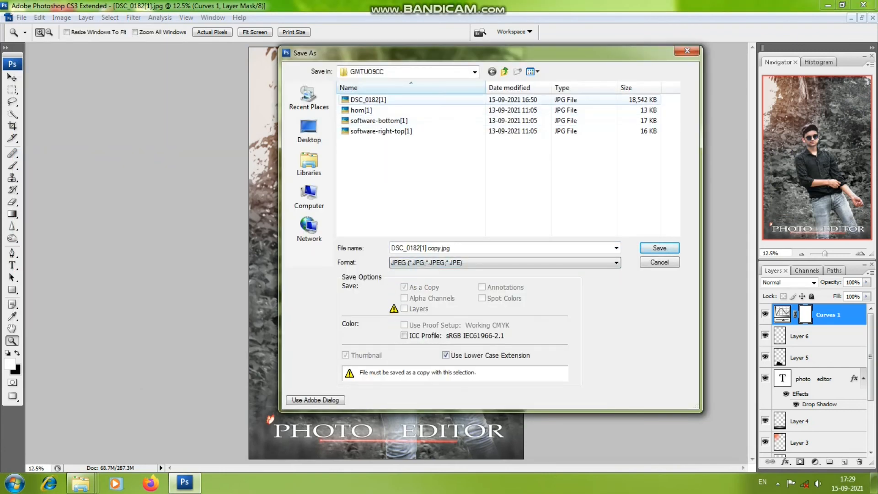
Step: Change the save location from the temporary internet folder to Local Disk (E:)
left_click(505, 72)
left_click(505, 71)
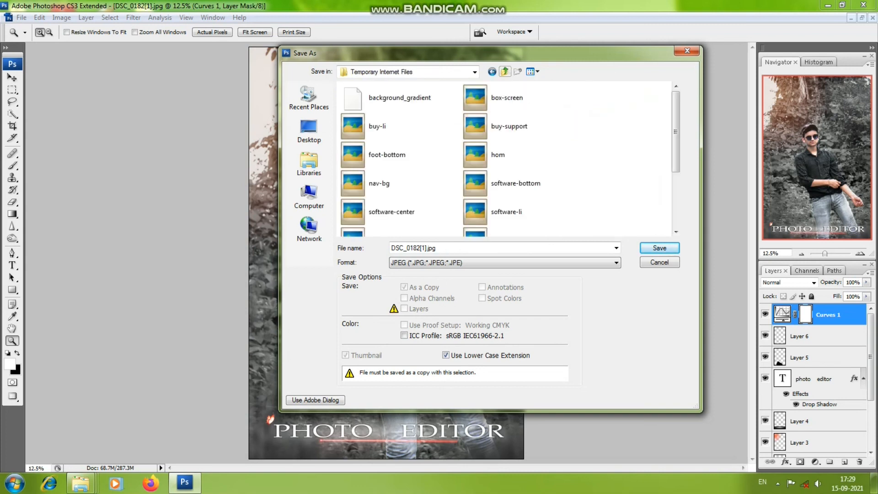
left_click(504, 71)
left_click(309, 197)
double_click(388, 130)
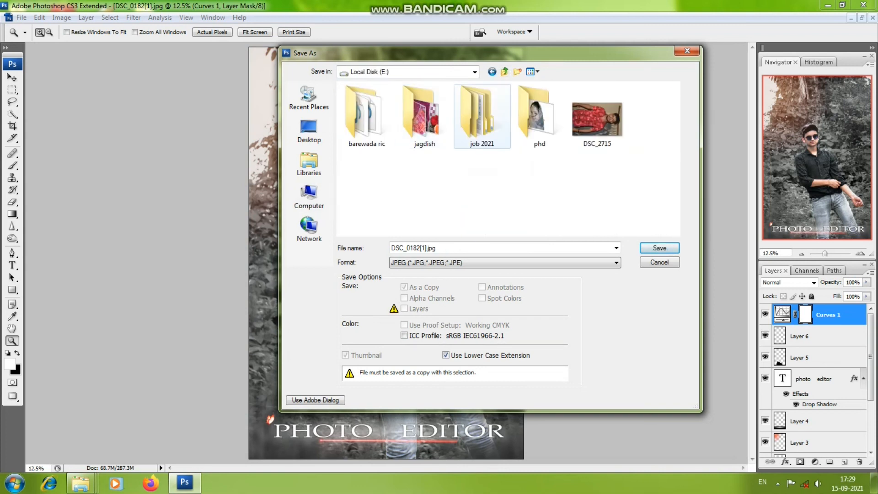
Step: Save DSC_0182[1].jpg in the subfolder of EDITER BOY AVI, under job 2021 and SORTCUT, at Maximum quality 12 with Baseline ("Standard") format
double_click(473, 105)
double_click(365, 120)
double_click(365, 120)
double_click(365, 110)
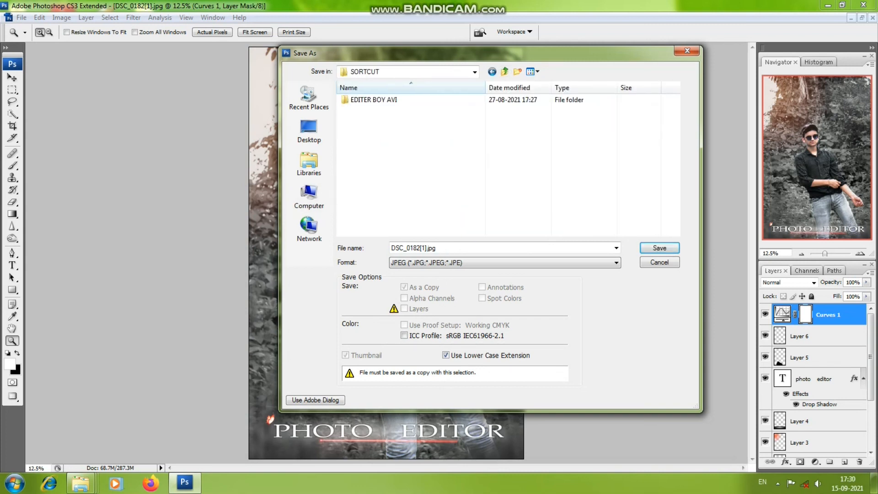
double_click(366, 99)
double_click(366, 100)
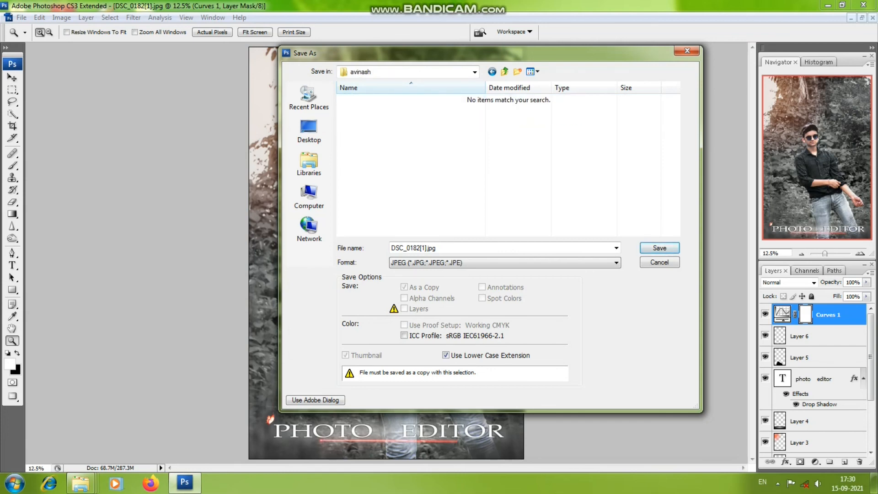
key("Return")
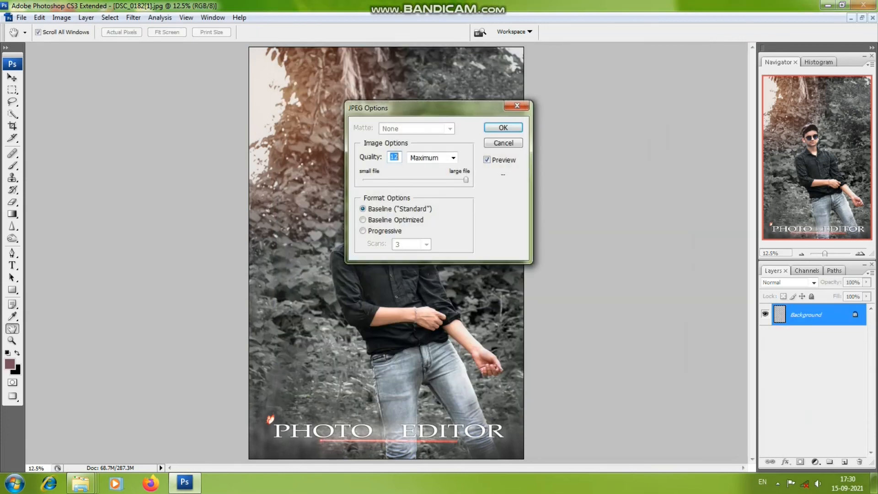
key("Return")
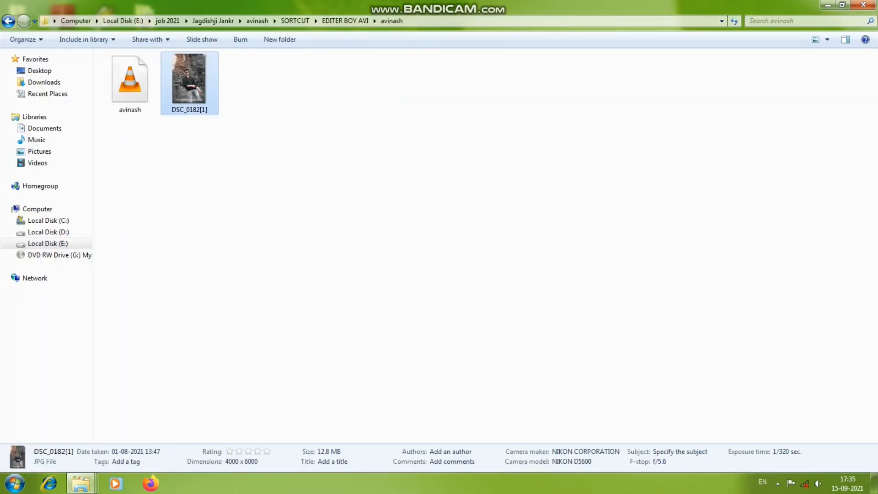
Step: Open the saved DSC_0182[1] from its folder in Picasa Photo Viewer and inspect it in close-up and in full
key("Return")
scroll(438, 237, "up", 3)
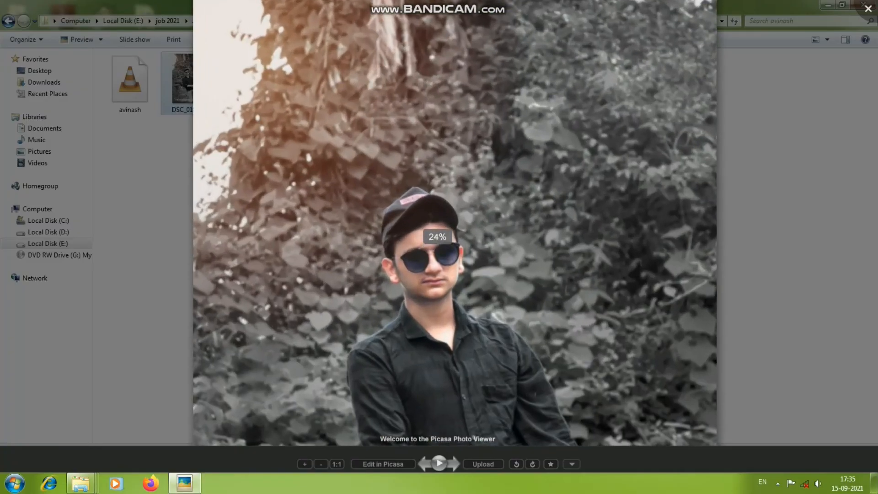
scroll(437, 237, "down", 3)
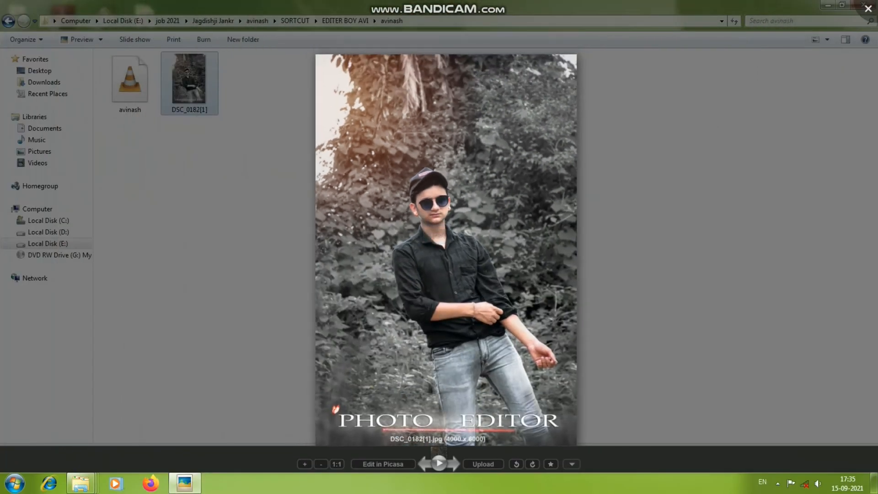